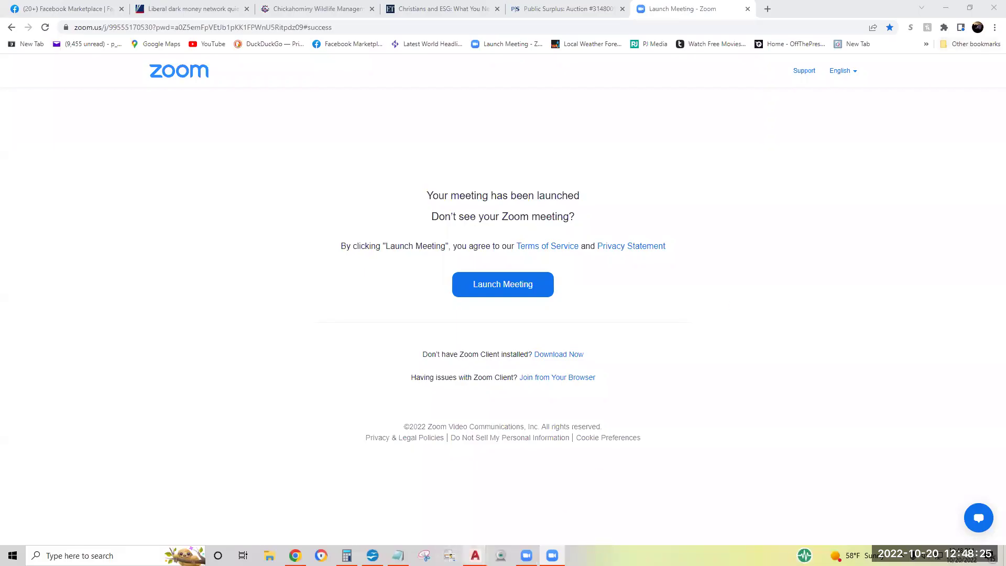
Bring the NNS L1 C1-9 VTC5c w Aliases drawing window to the front from the taskbar.
mouse_move(475, 555)
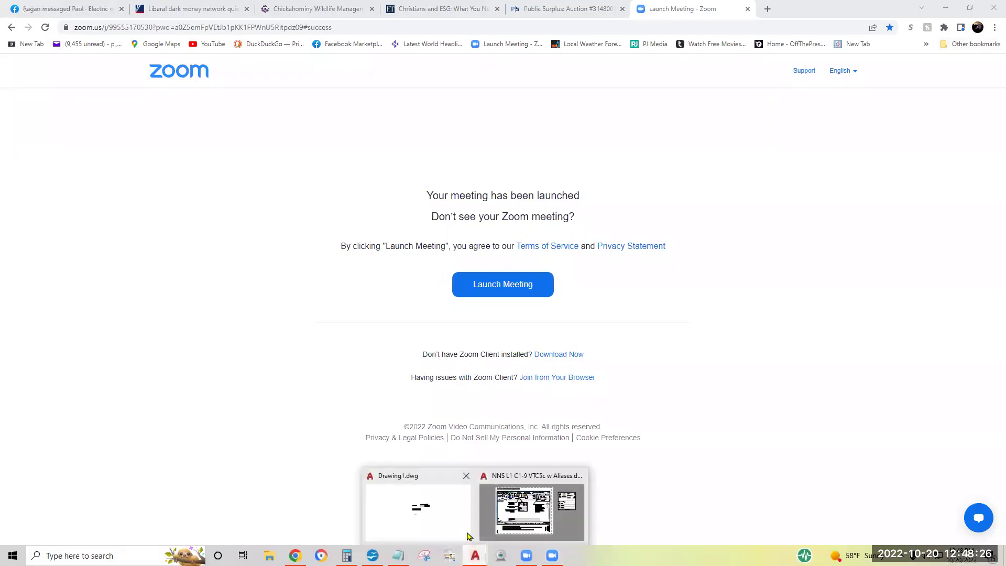
left_click(532, 511)
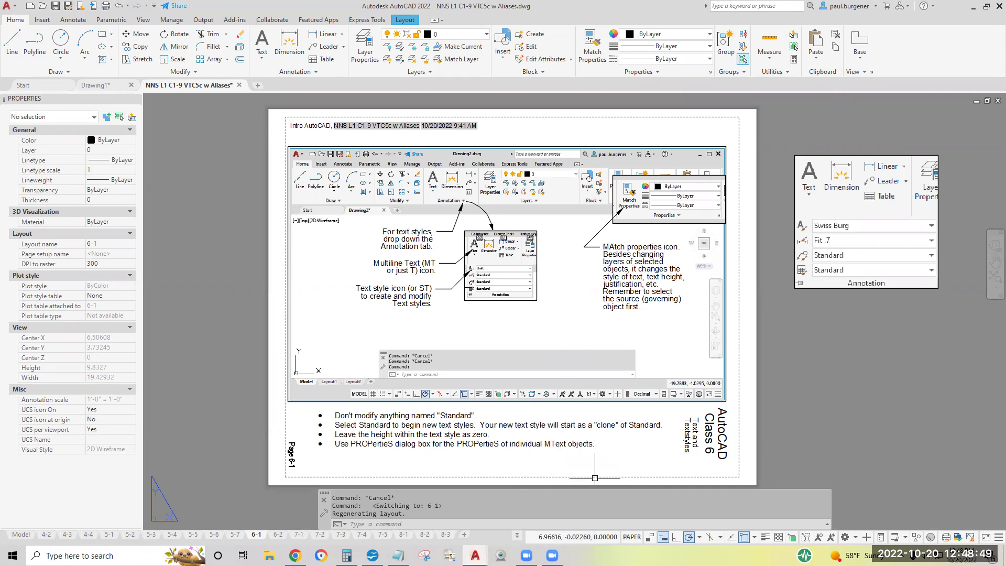
mouse_move(279, 541)
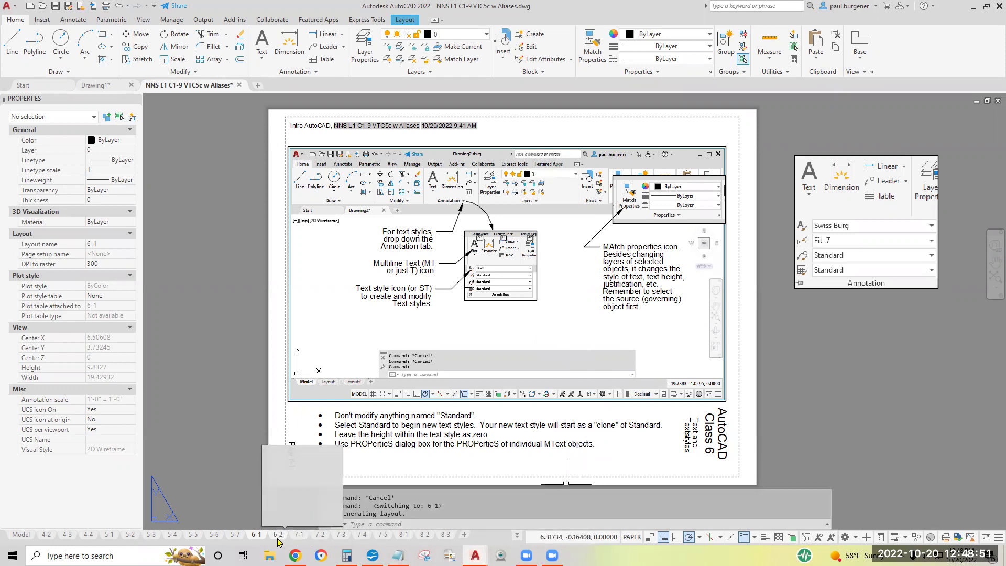
Switch to the 6-2 layout and pan through its text style table and Line Spacing practice.
left_click(278, 542)
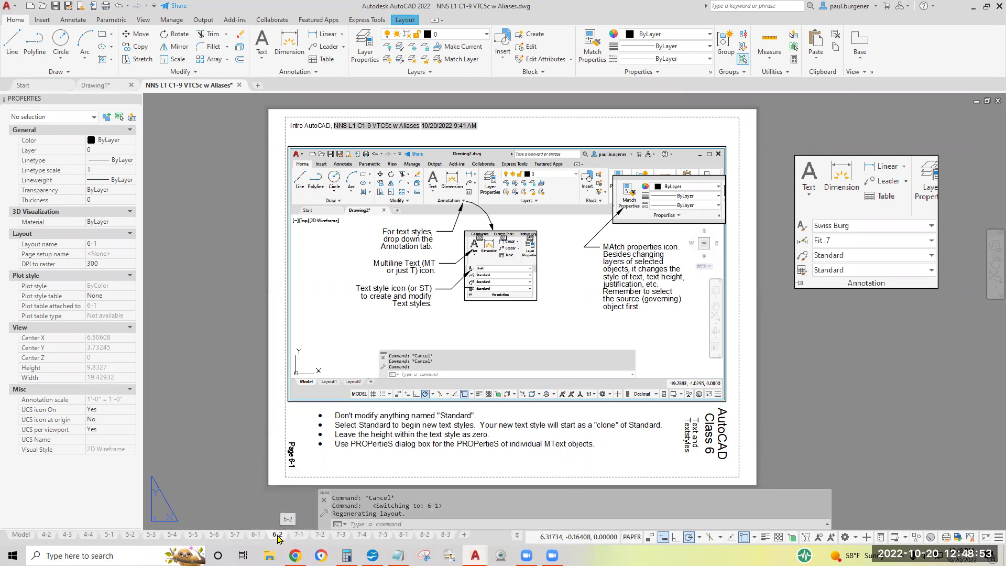
scroll(571, 323, "down", 2)
middle_click_drag(573, 323, 554, 549)
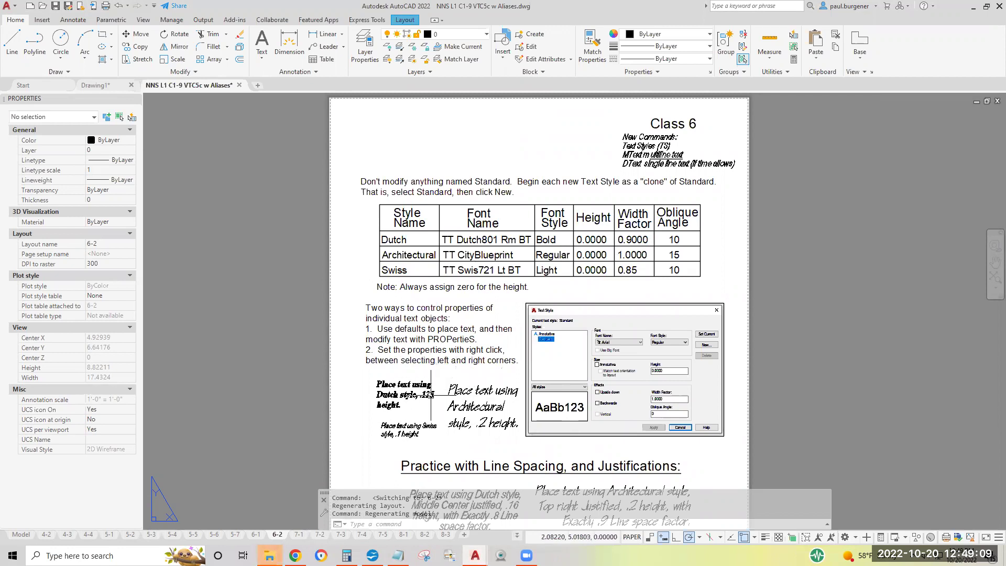
middle_click_drag(509, 422, 483, 177)
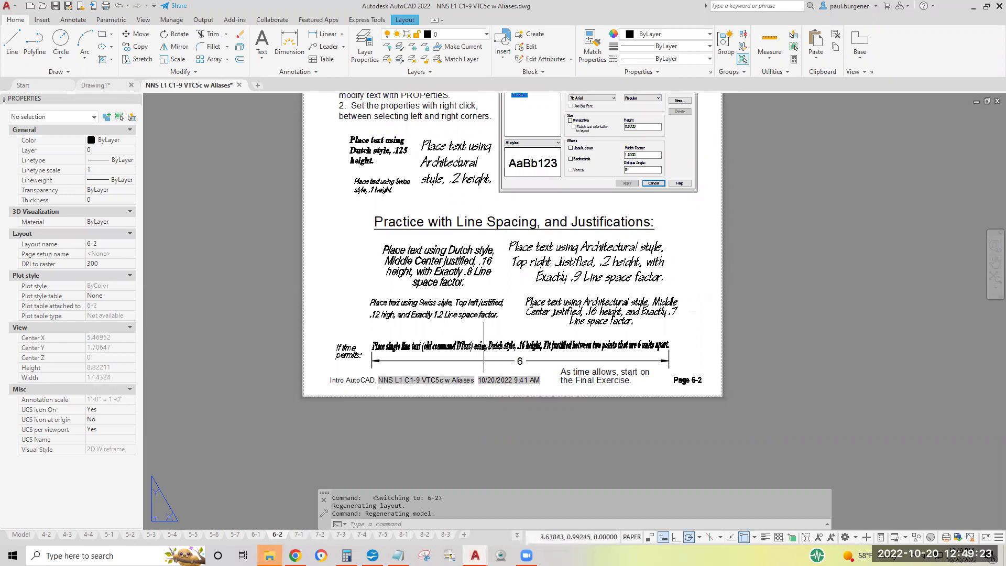
middle_click_drag(482, 301, 498, 565)
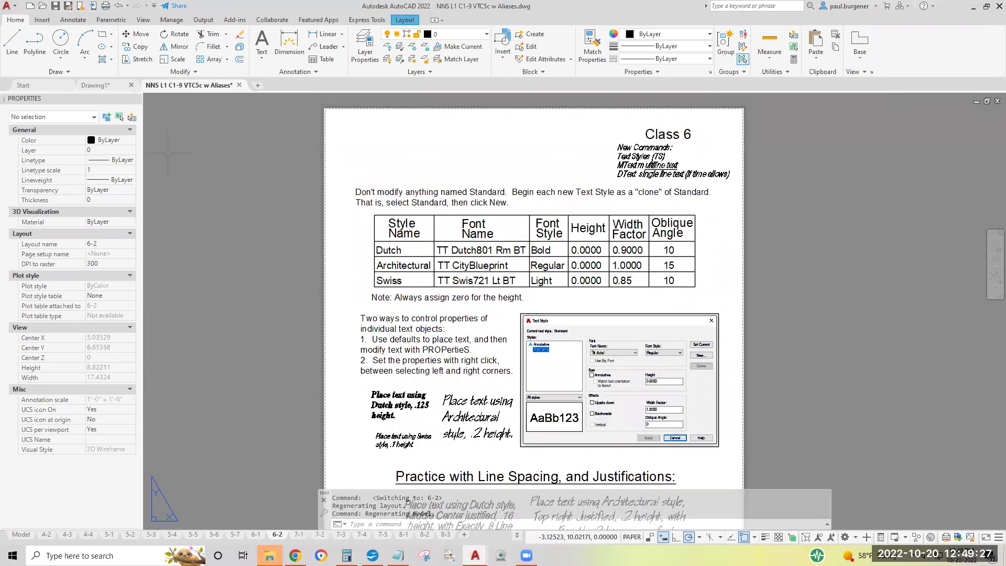
Start new drawing Drawing3 with the grid off and annotation visibility turned off.
left_click(258, 85)
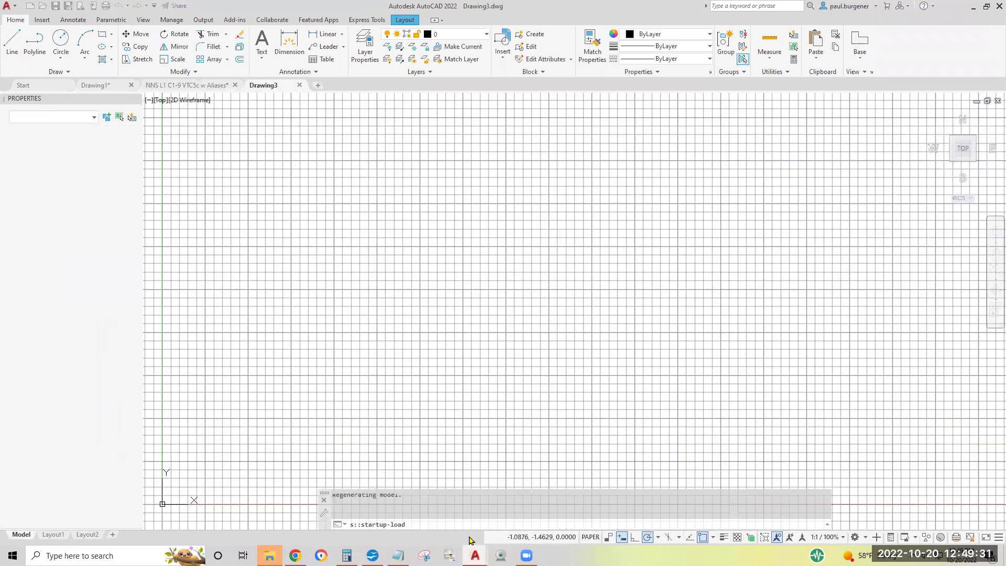
left_click(457, 537)
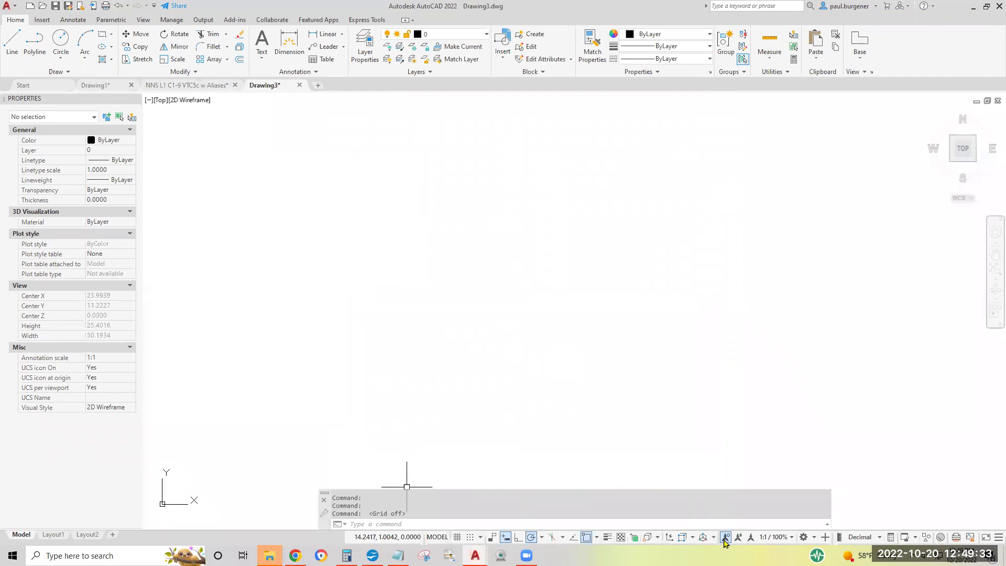
left_click(724, 538)
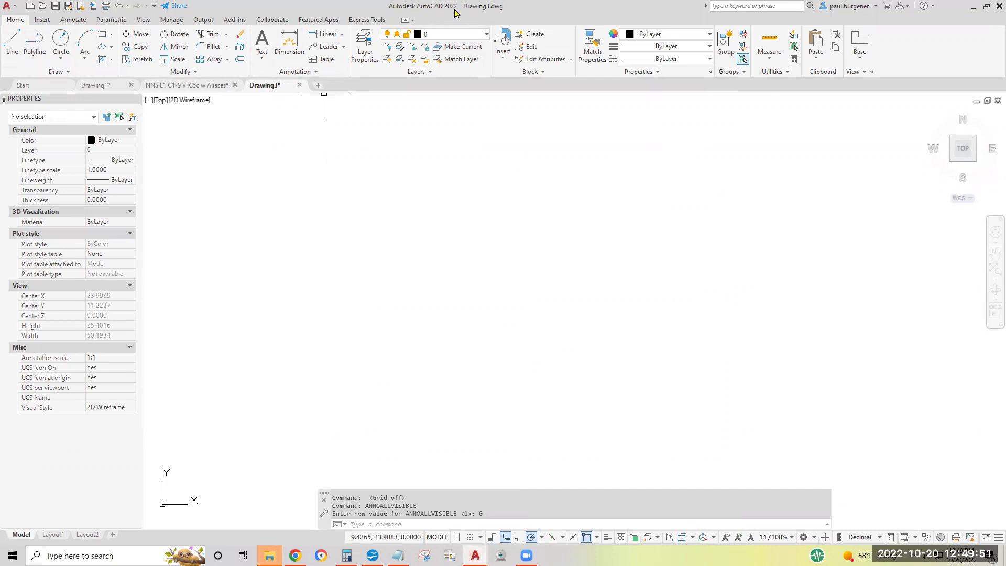
Open the Text Style dialog from the expanded Annotation panel.
left_click(302, 73)
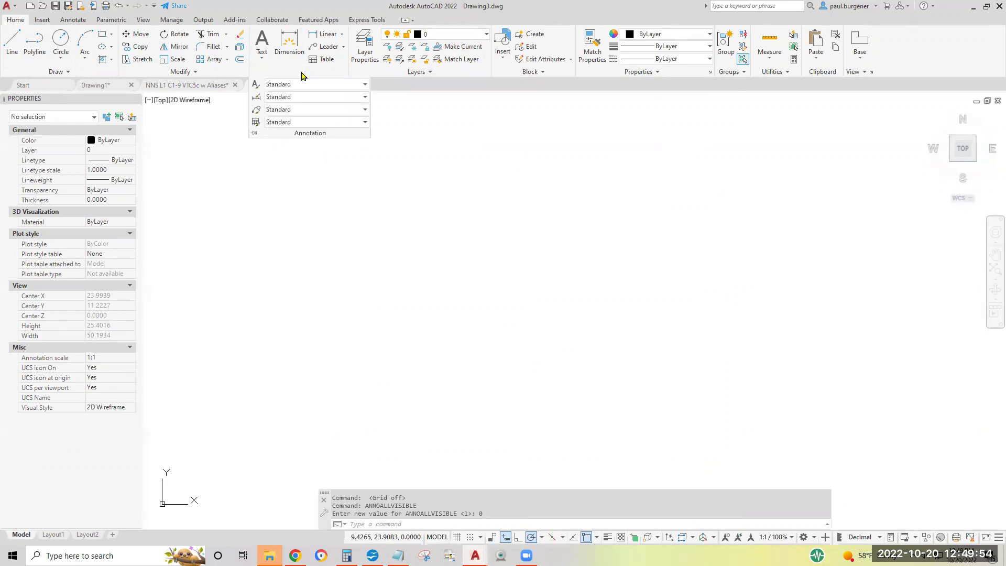
left_click(256, 85)
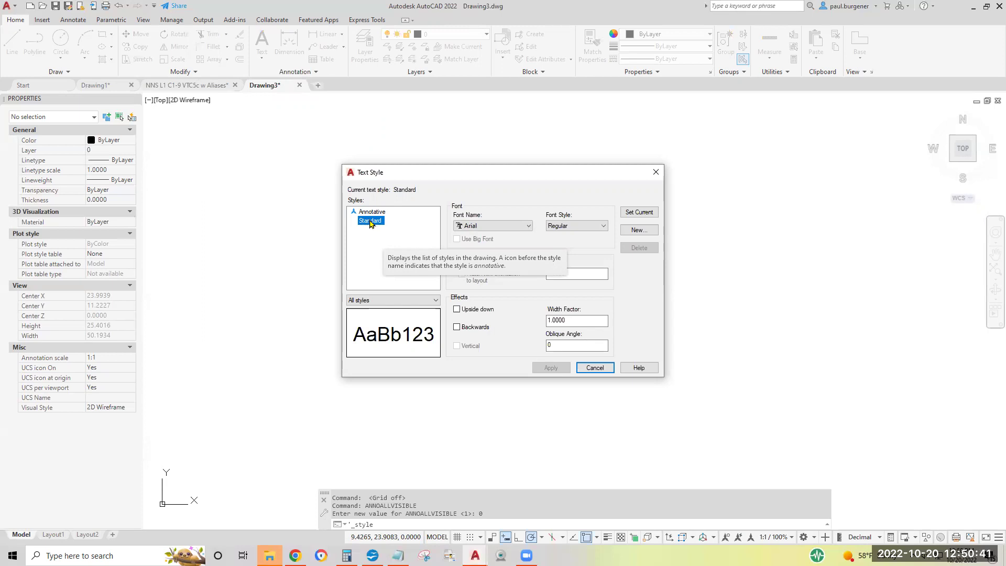
Create a text style named Dutch from Standard and pick the Dutch801 Rm BT font.
left_click(638, 230)
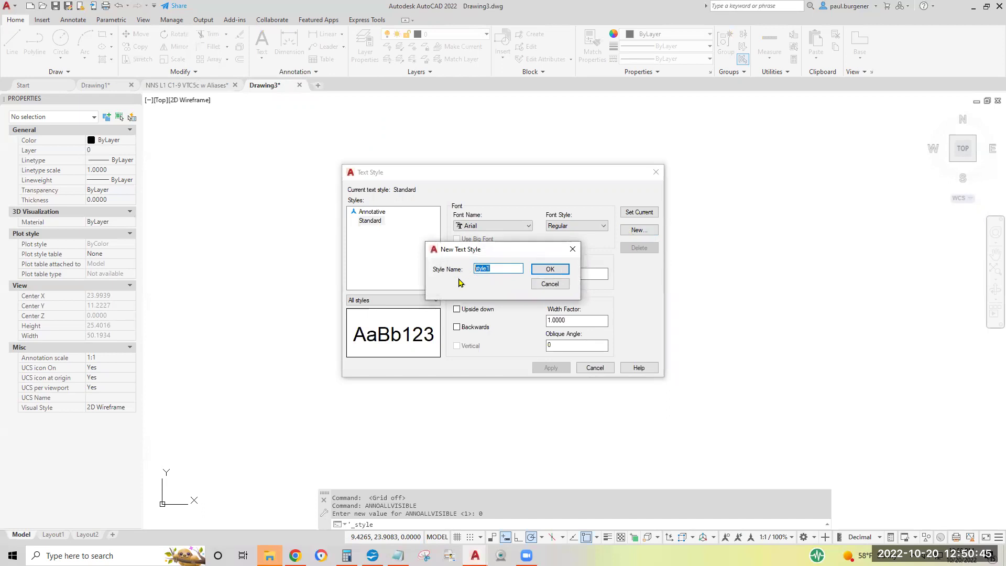
type("Dutch")
left_click(558, 270)
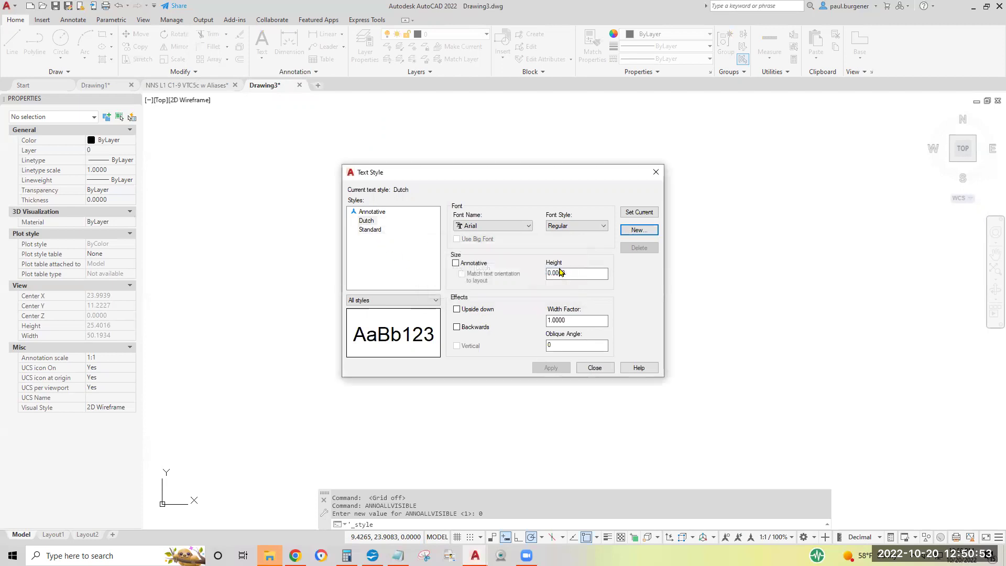
left_click(529, 227)
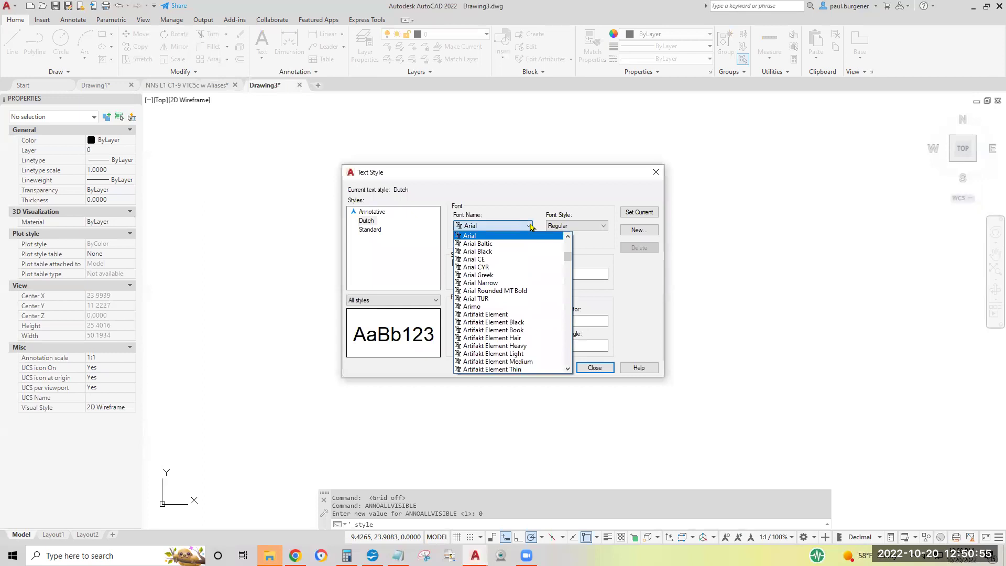
type("du")
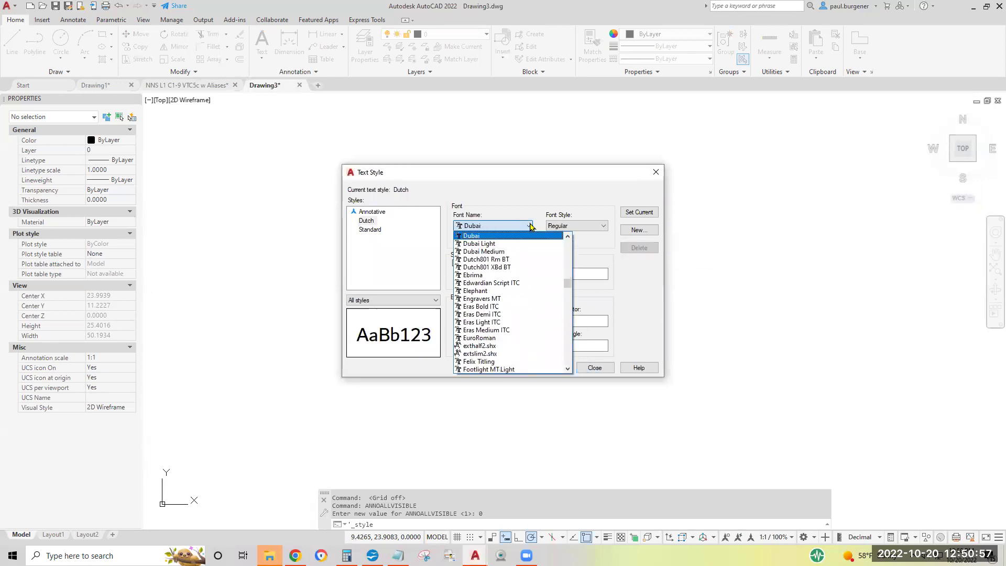
type("tch801 Rm BT")
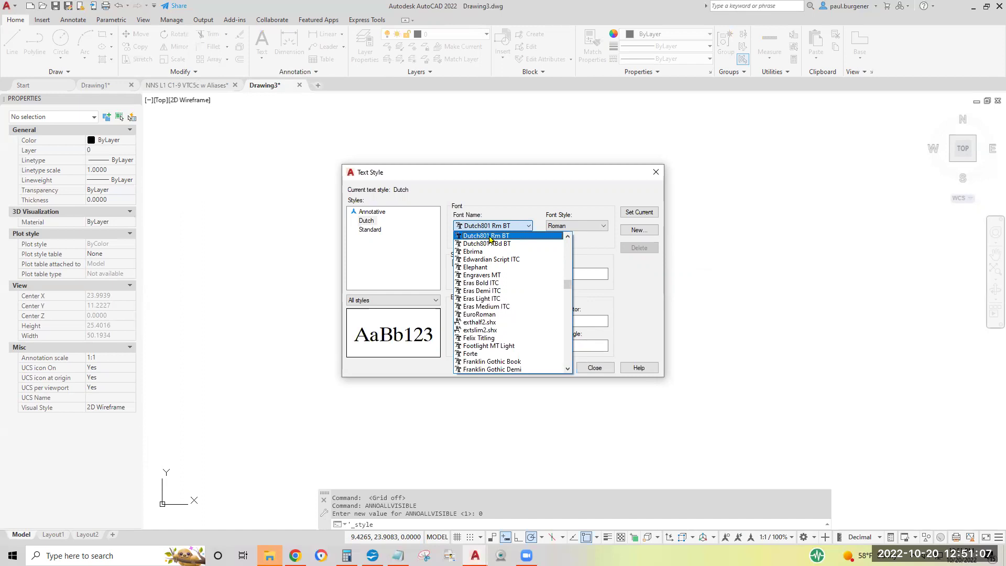
Keep Dutch801 Rm BT and set the Dutch style's width factor to .9, correcting a mistyped .5.
left_click(499, 237)
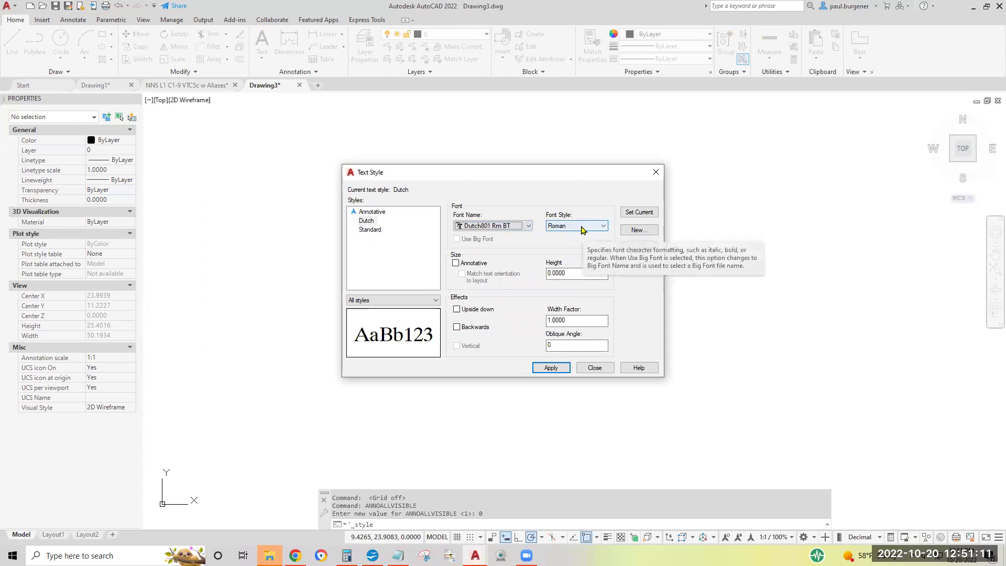
left_click_drag(576, 316, 524, 323)
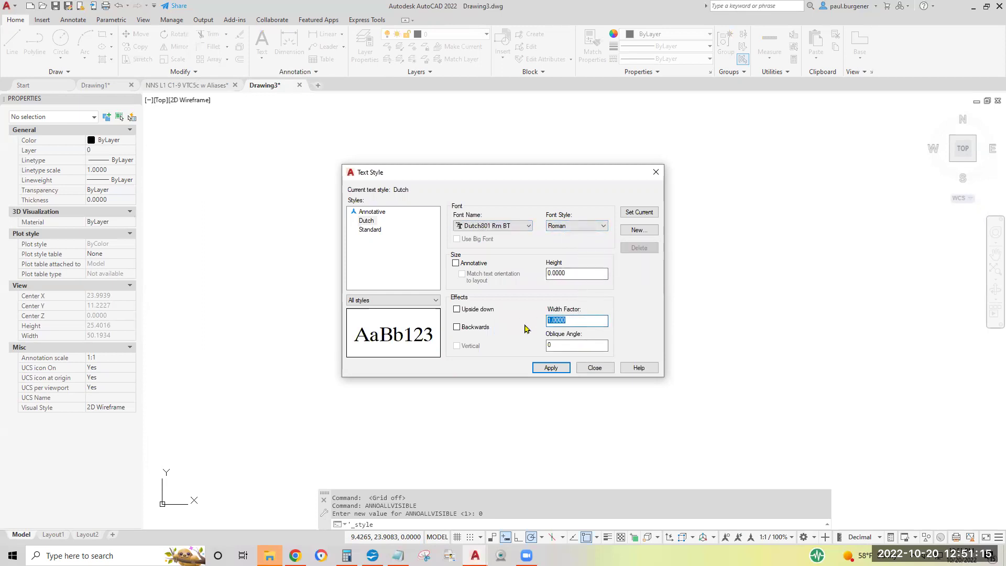
type(".9")
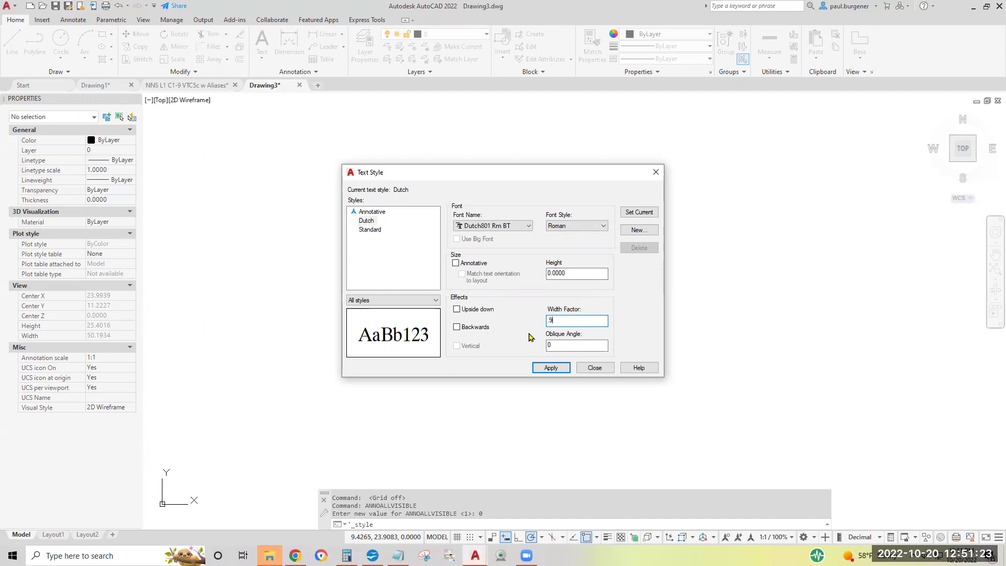
double_click(562, 320)
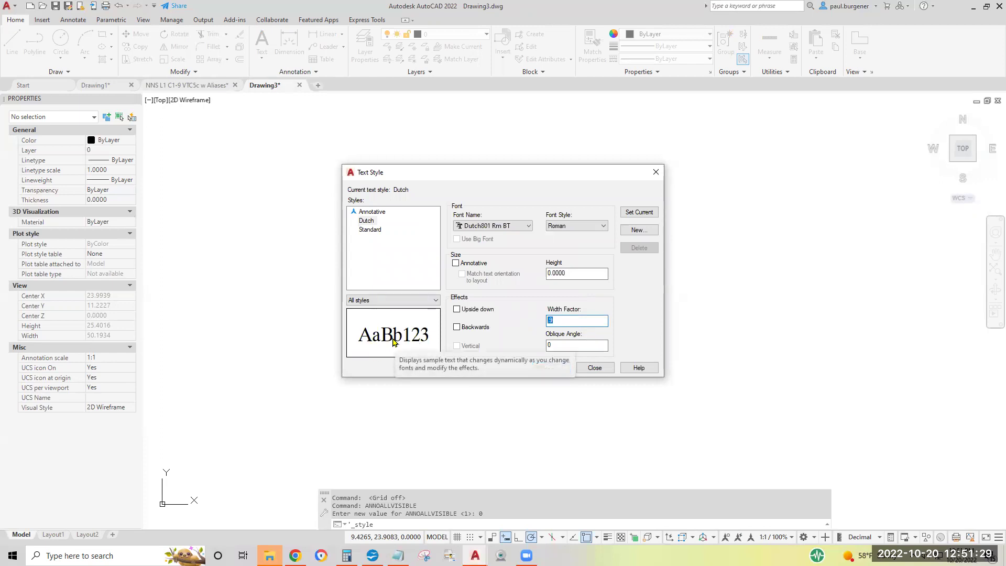
type(".5")
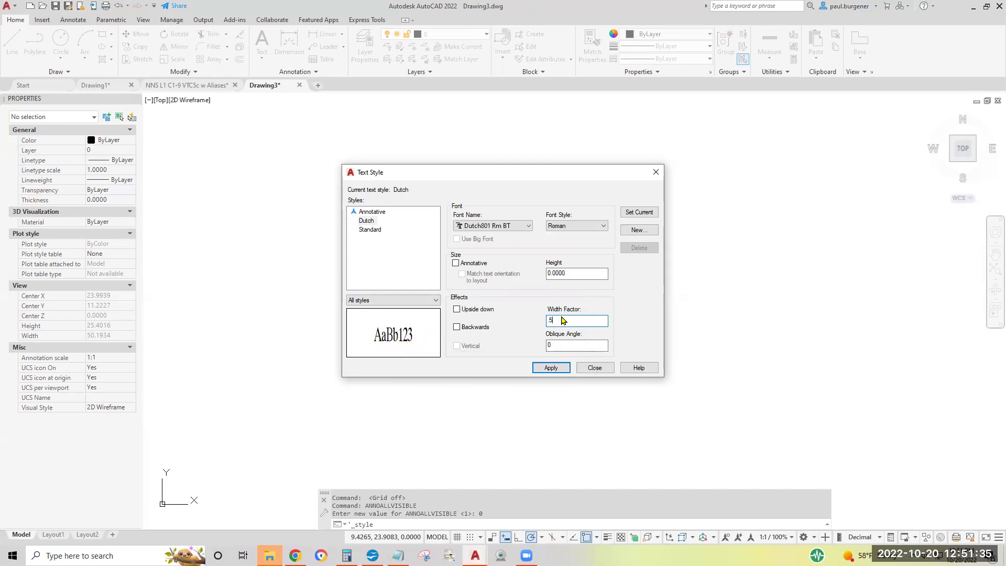
left_click_drag(571, 321, 520, 321)
type(".9")
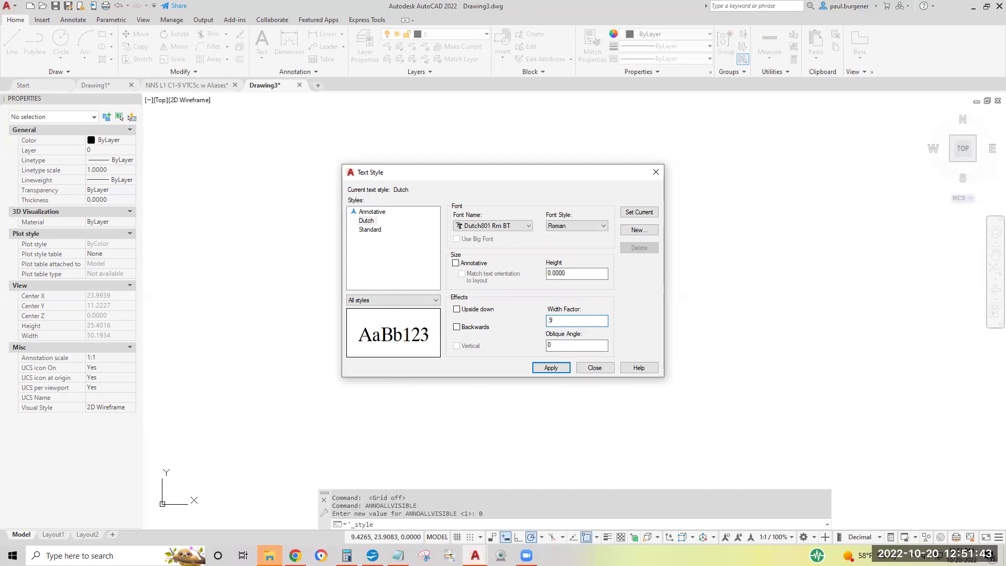
Enter a 10-degree oblique angle for the Dutch style.
left_click(568, 344)
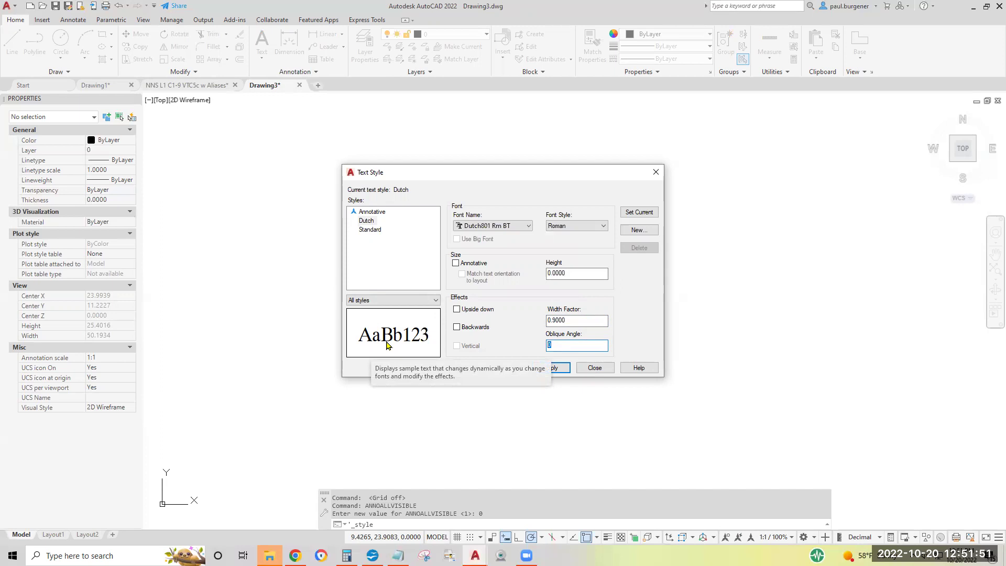
type("10")
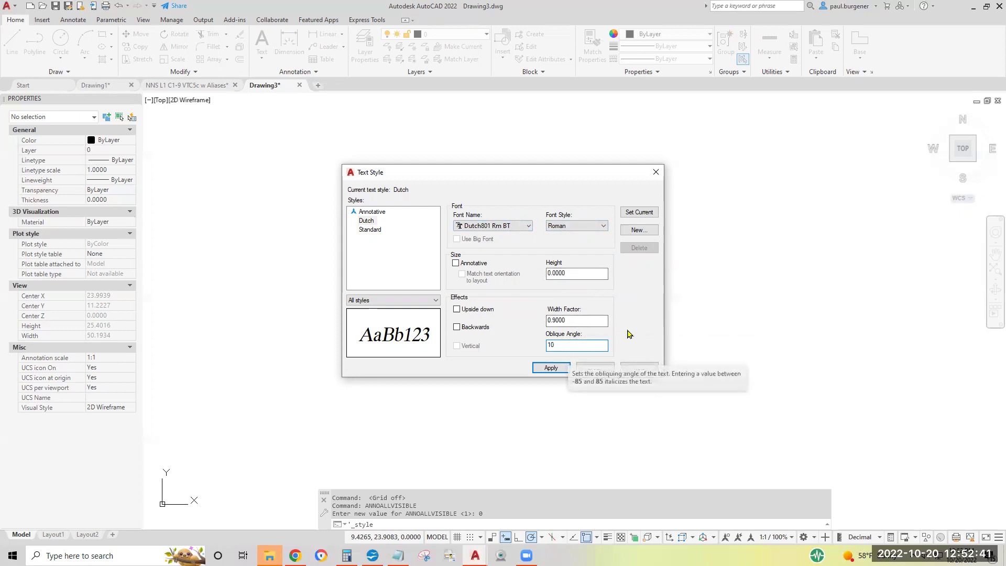
Make Dutch the current style, apply and close the dialog, and start Multiline Text.
left_click(639, 213)
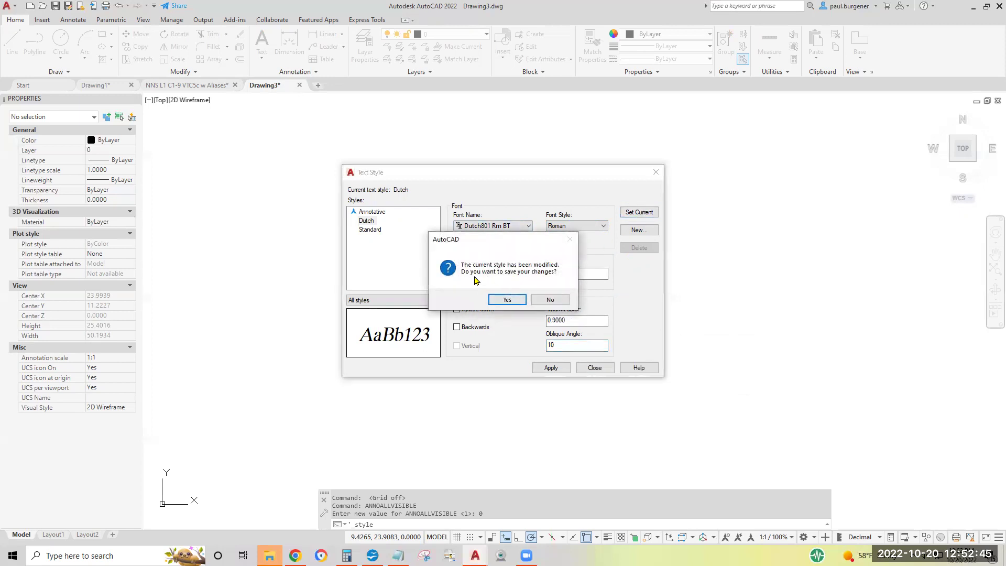
left_click(507, 300)
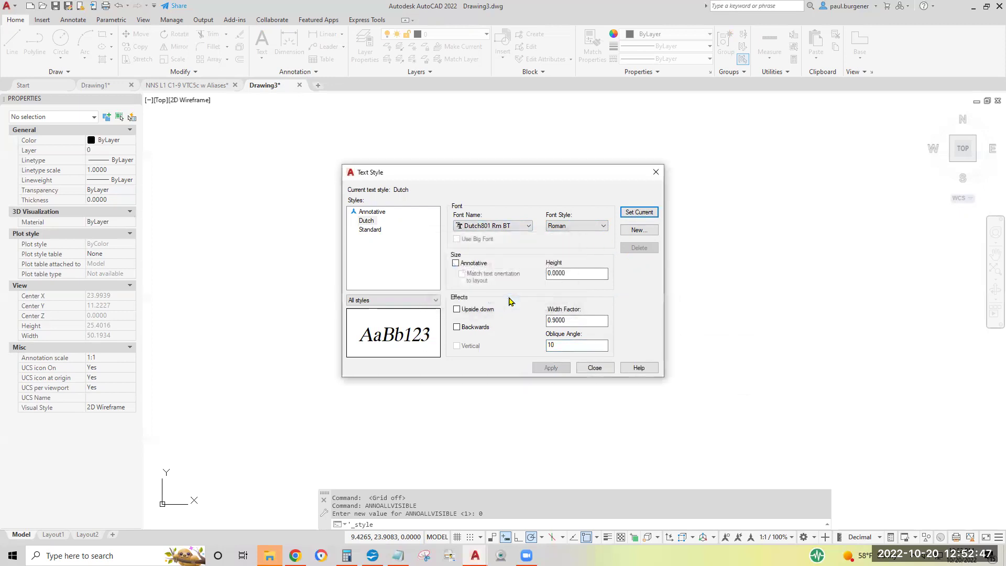
left_click(594, 369)
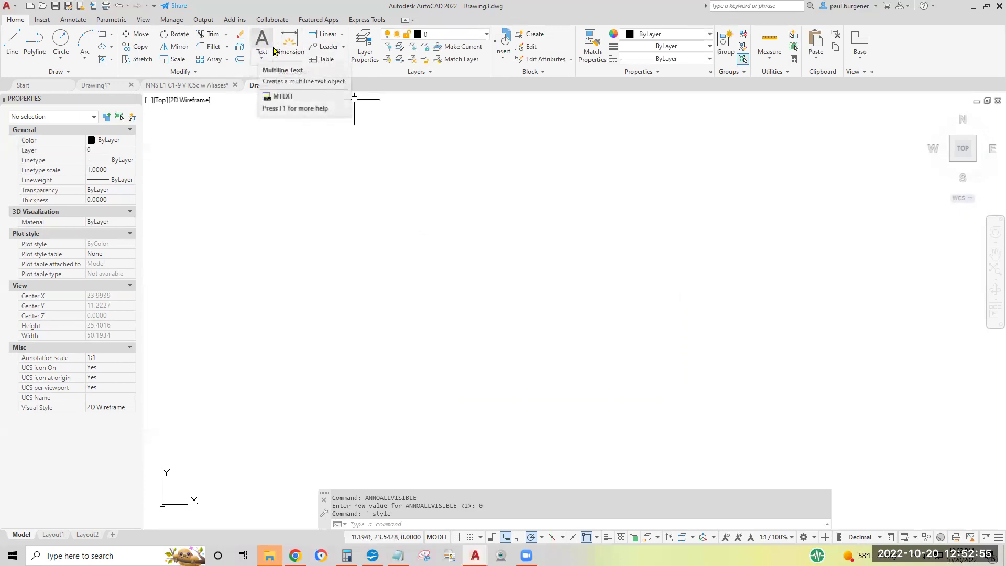
left_click(261, 58)
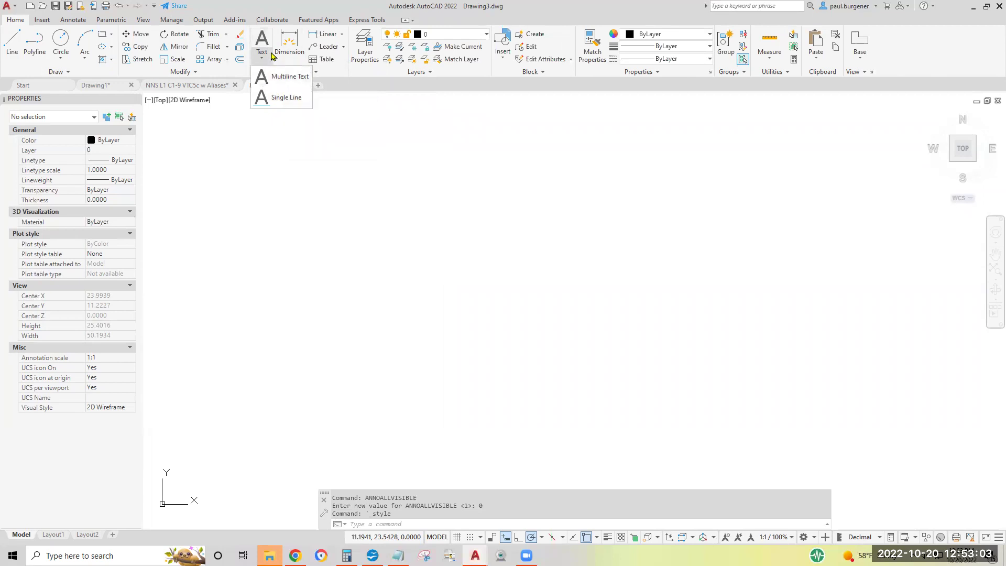
left_click(262, 39)
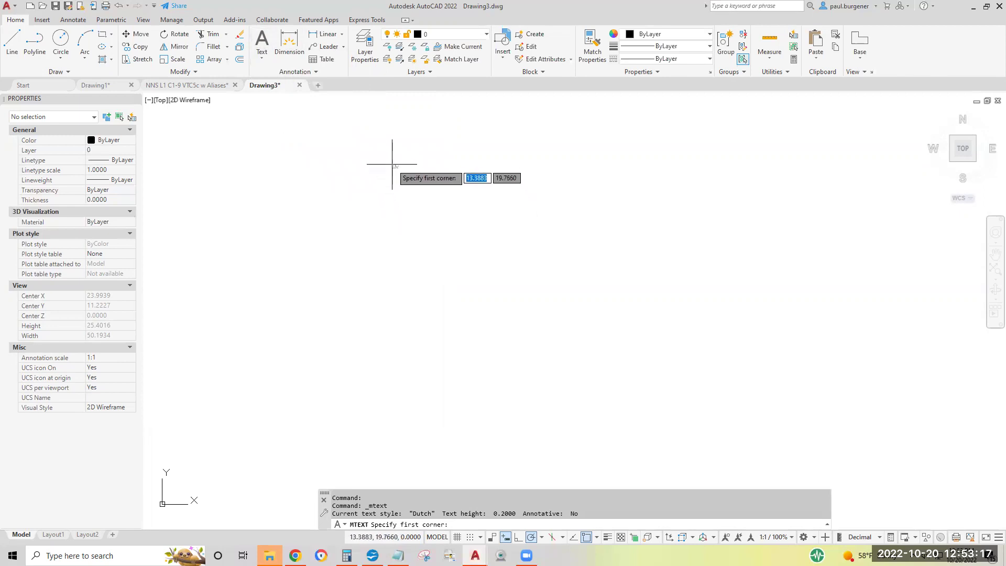
Draw a narrow MText box near the upper left with Columns set to No columns.
left_click(391, 161)
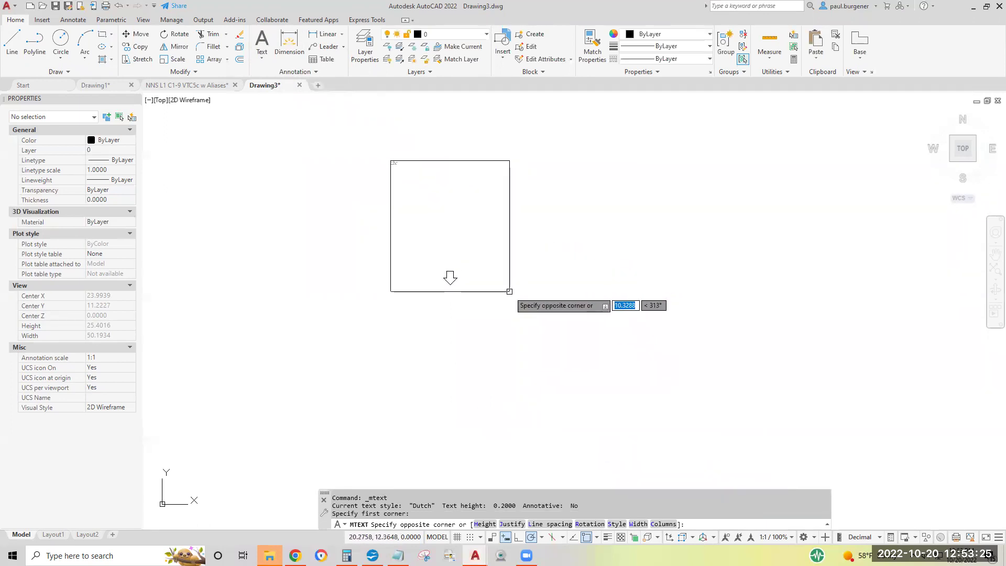
left_click(655, 524)
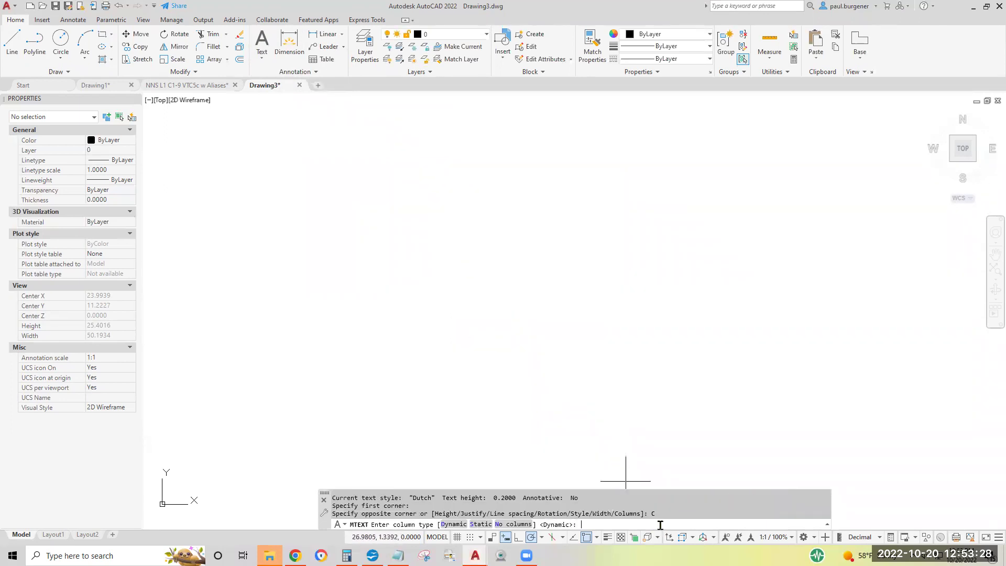
left_click(513, 524)
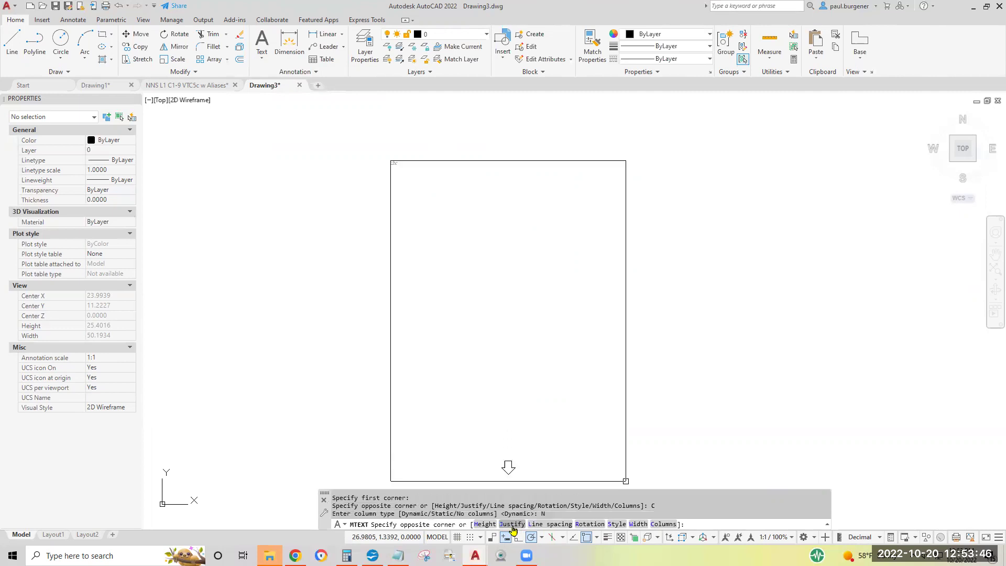
left_click(414, 197)
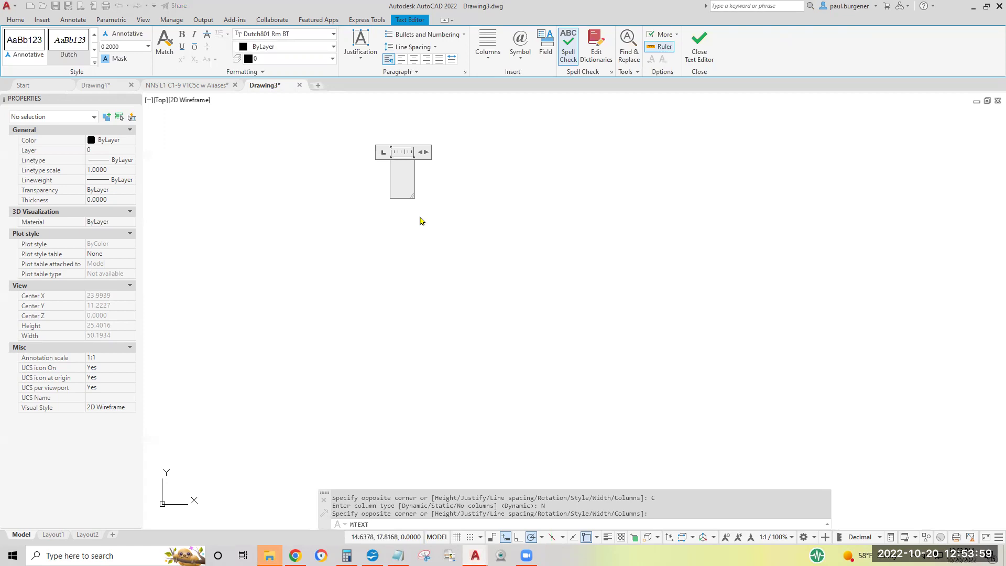
Type "Place some text here with the Dutch style, that's .125 high.", fix typos, and close the editor.
type("F")
scroll(414, 189, "up", 5)
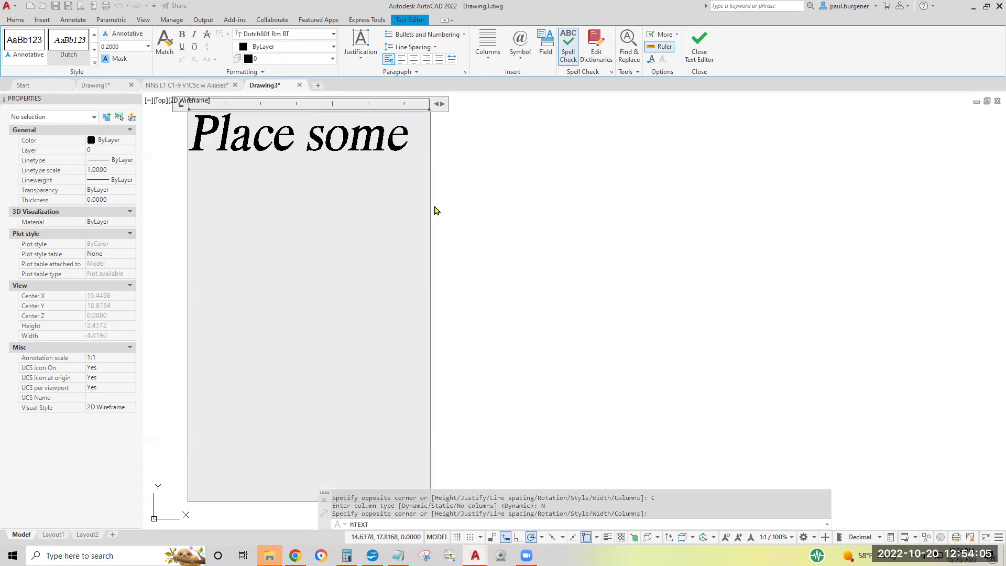
type("text here")
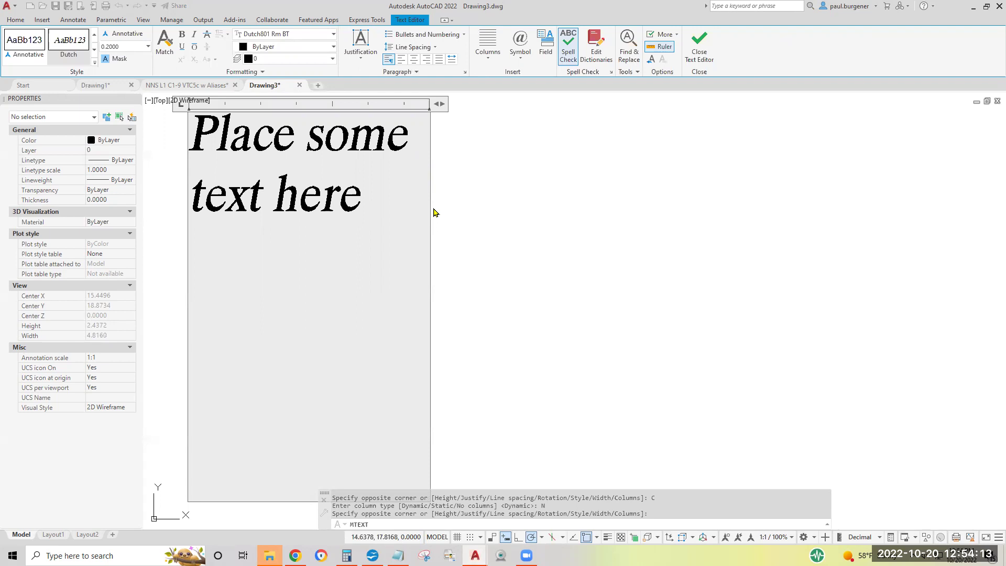
key("BackSpace")
type("e with")
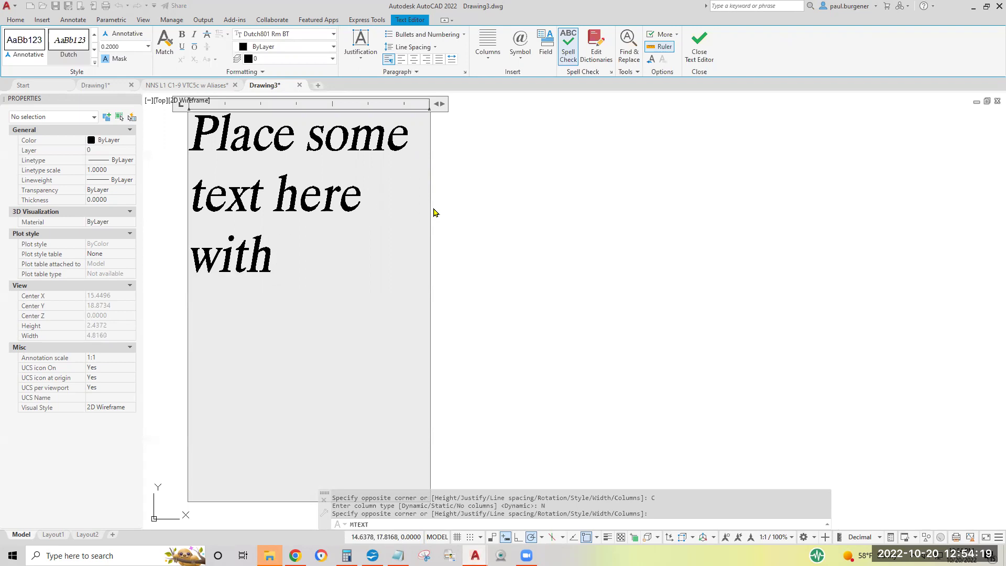
type(" the")
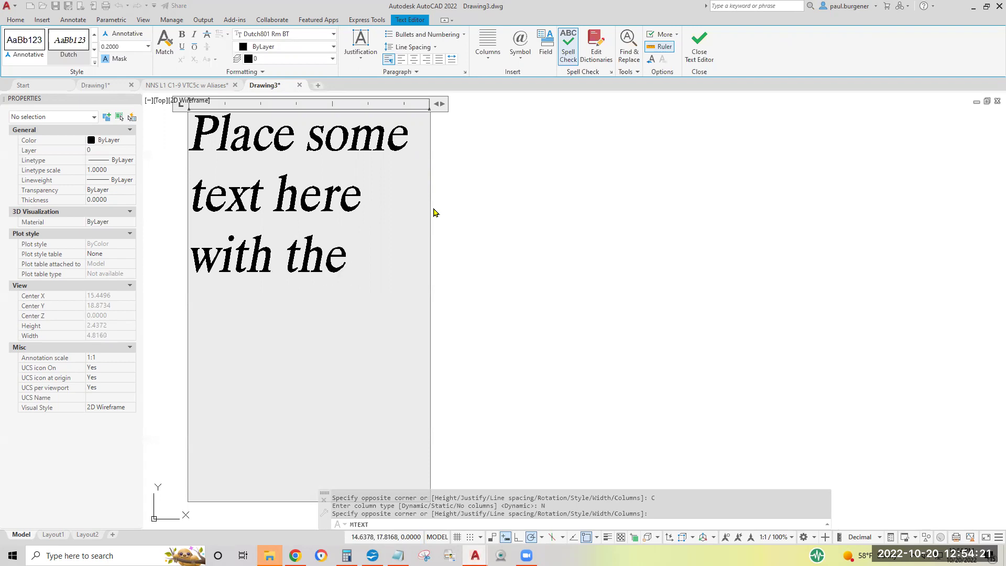
type(" Dutch style")
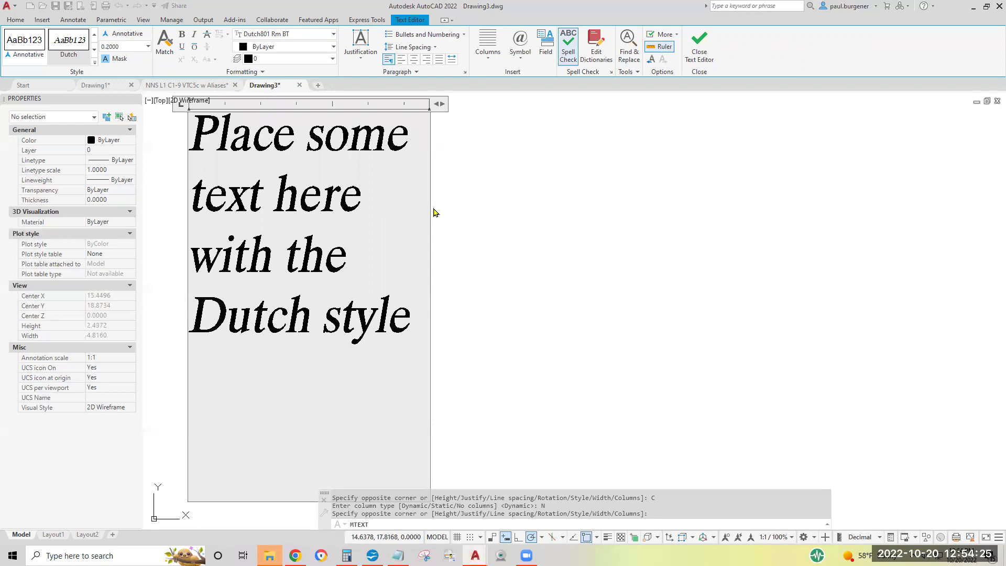
type(", that's")
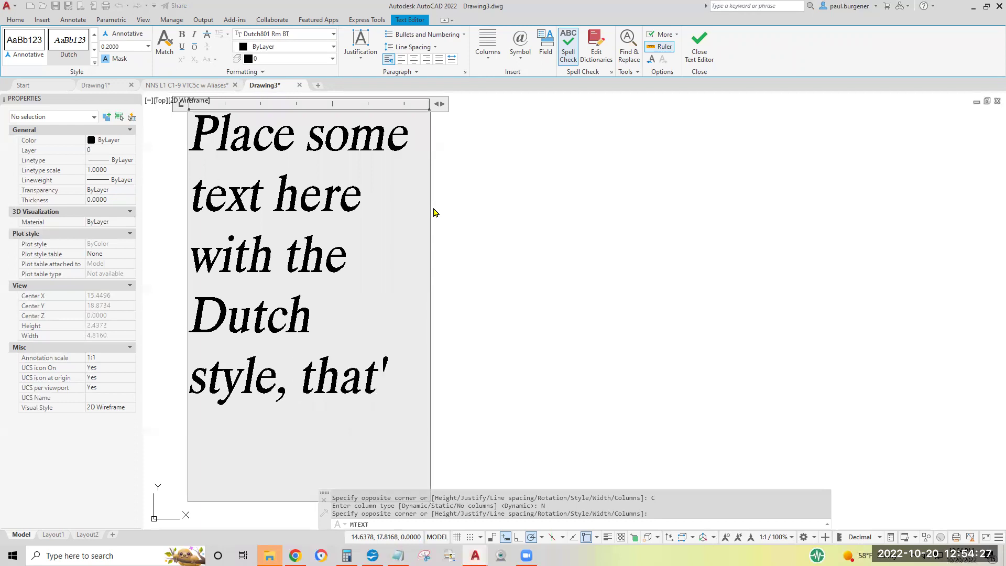
type(" .12")
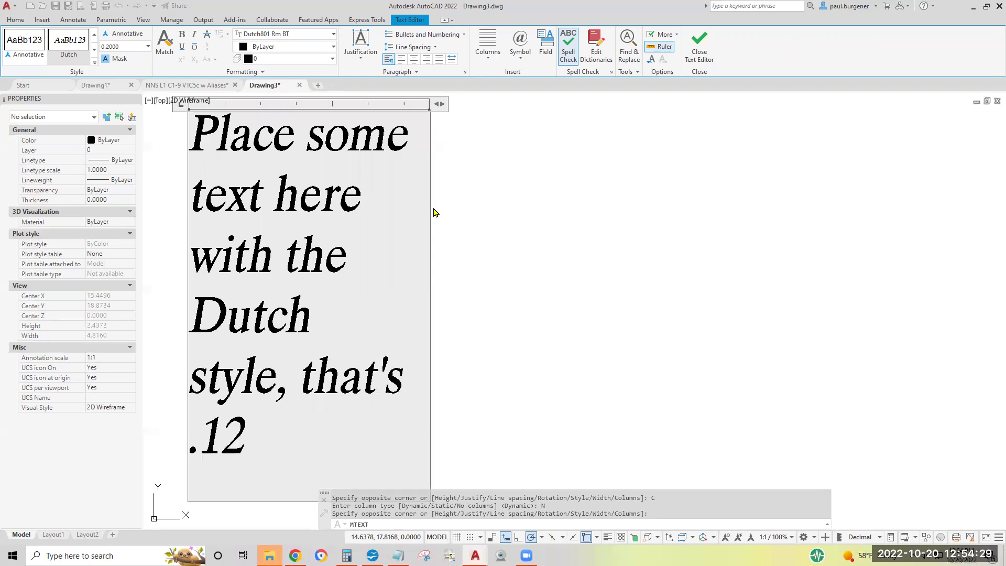
type("5 hgihg")
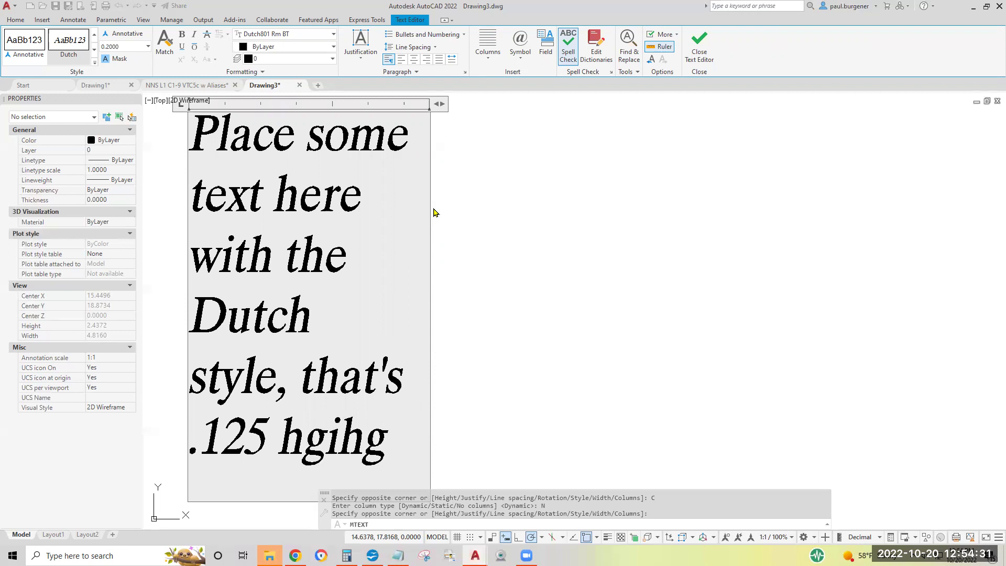
key("BackSpace")
key("BackSpace")
key("BackSpace")
key("BackSpace")
type("ig")
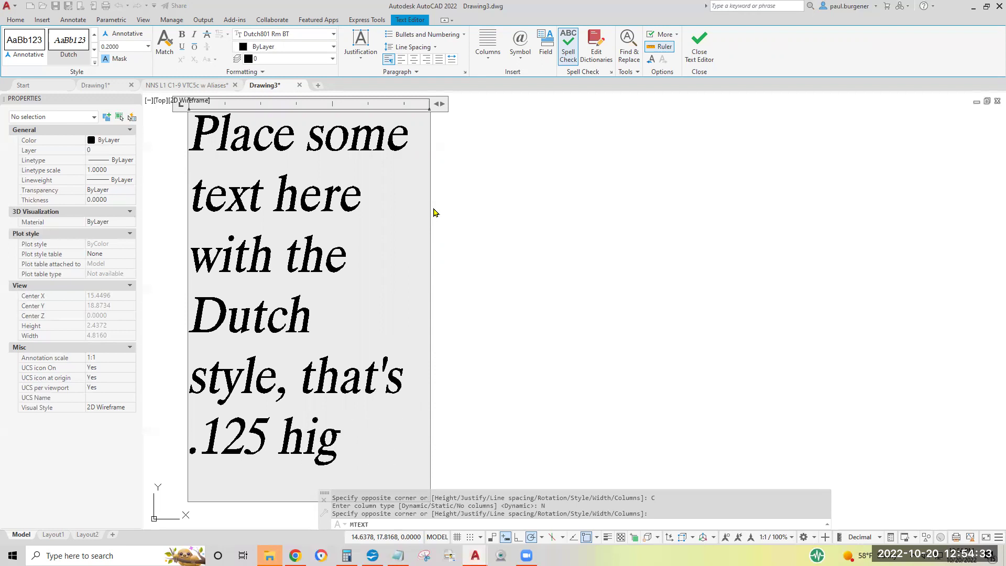
type("h.")
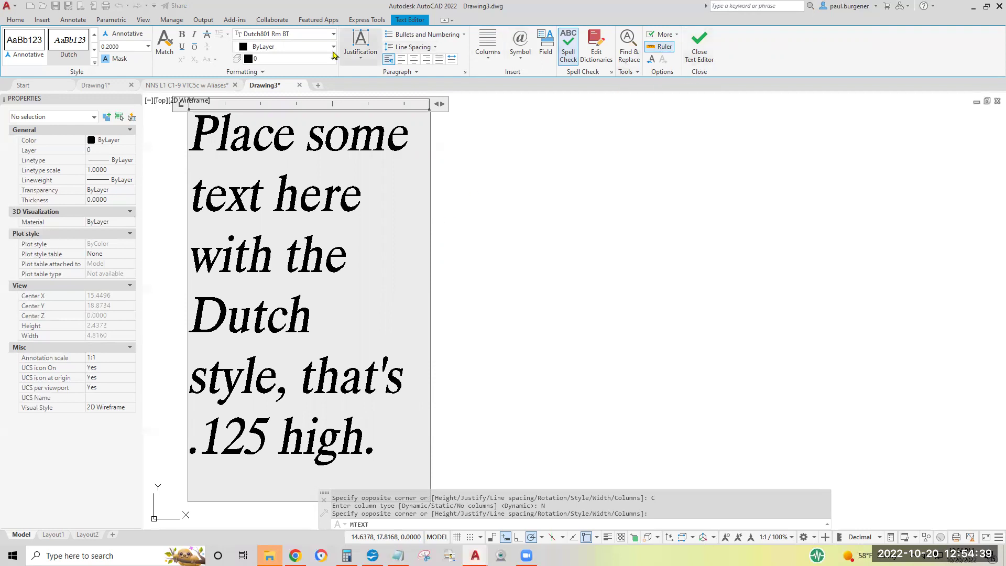
left_click(25, 44)
key("ctrl+z")
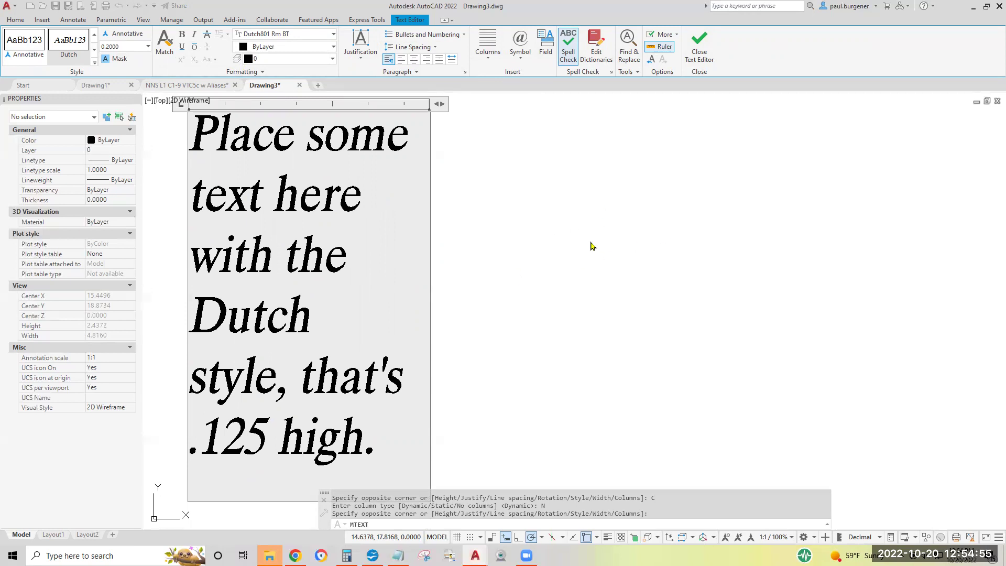
left_click(494, 257)
Select the Dutch paragraph and bring up its Properties palette.
scroll(494, 254, "down", 4)
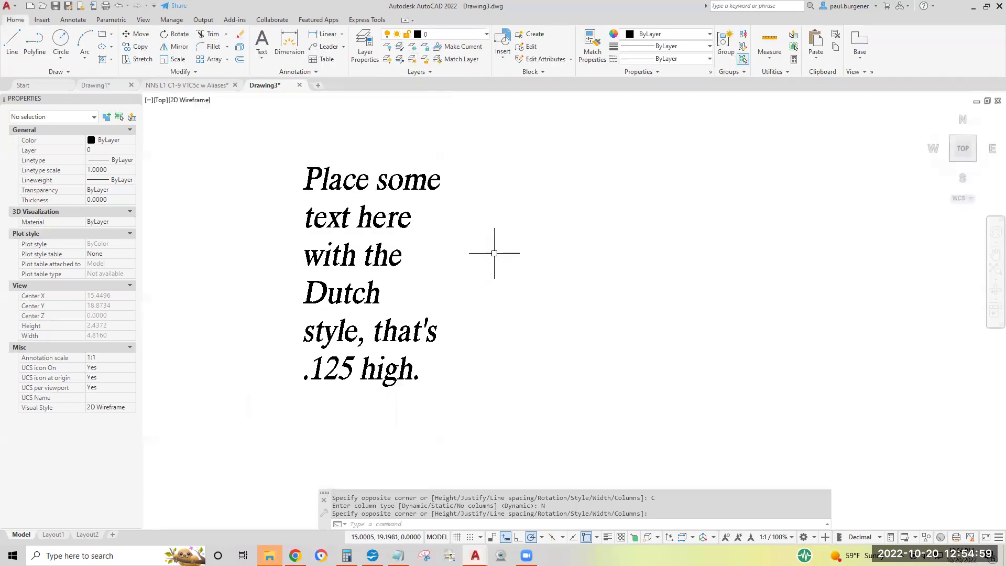
middle_click_drag(494, 255, 568, 248)
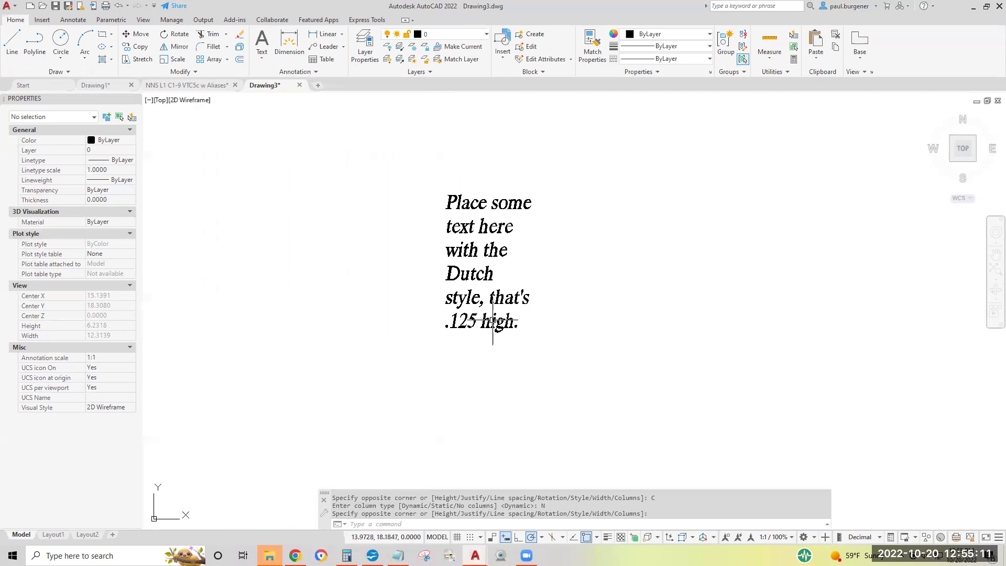
left_click(499, 266)
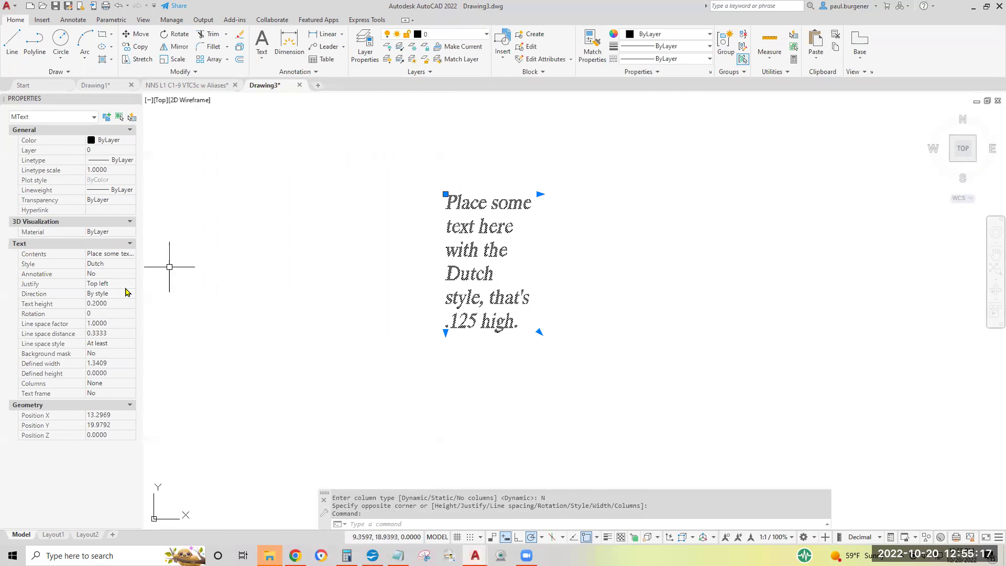
right_click(615, 219)
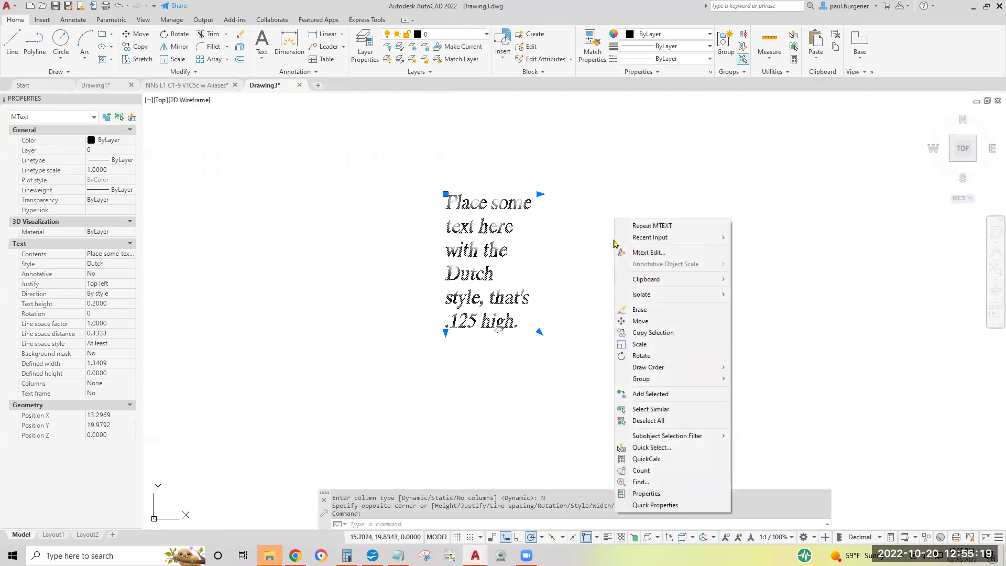
left_click(660, 494)
right_click(613, 214)
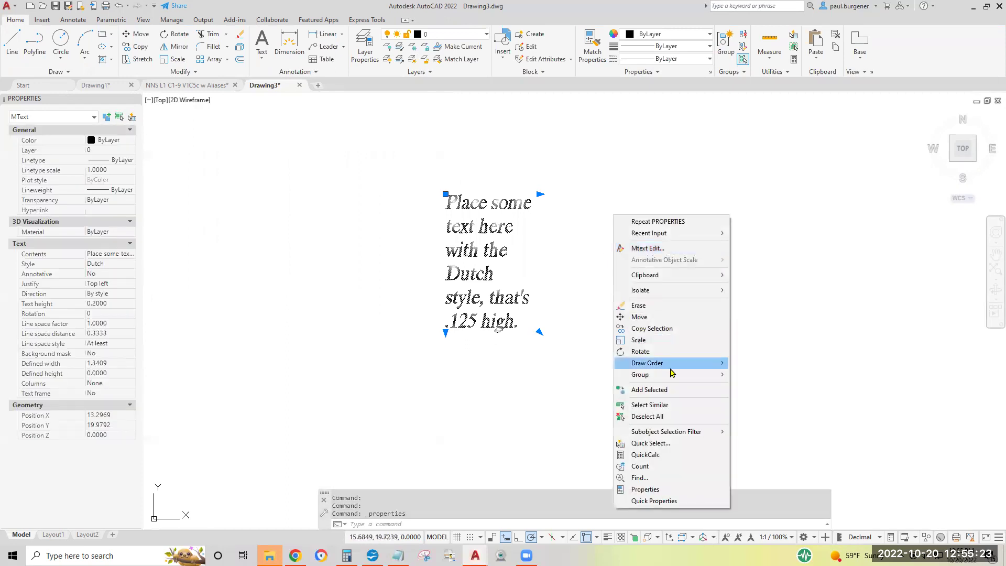
left_click(647, 489)
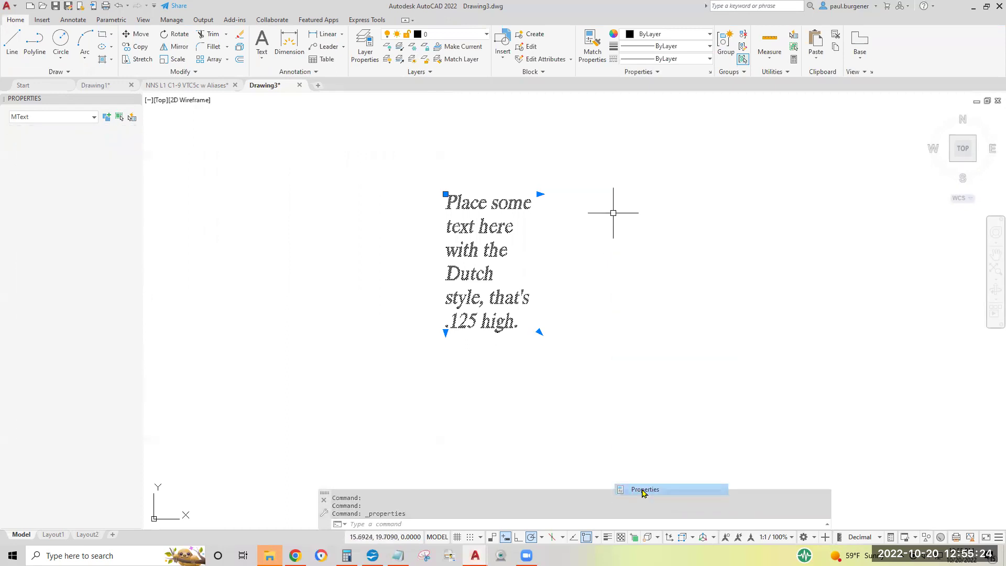
right_click(623, 247)
left_click(649, 522)
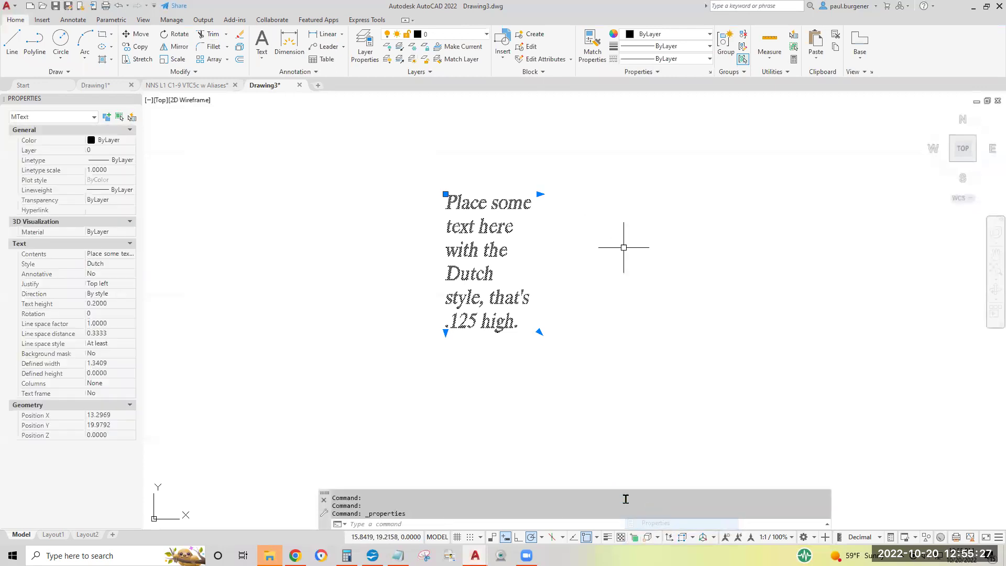
Change the Dutch paragraph's text height from 0.2000 to 0.125.
left_click(124, 305)
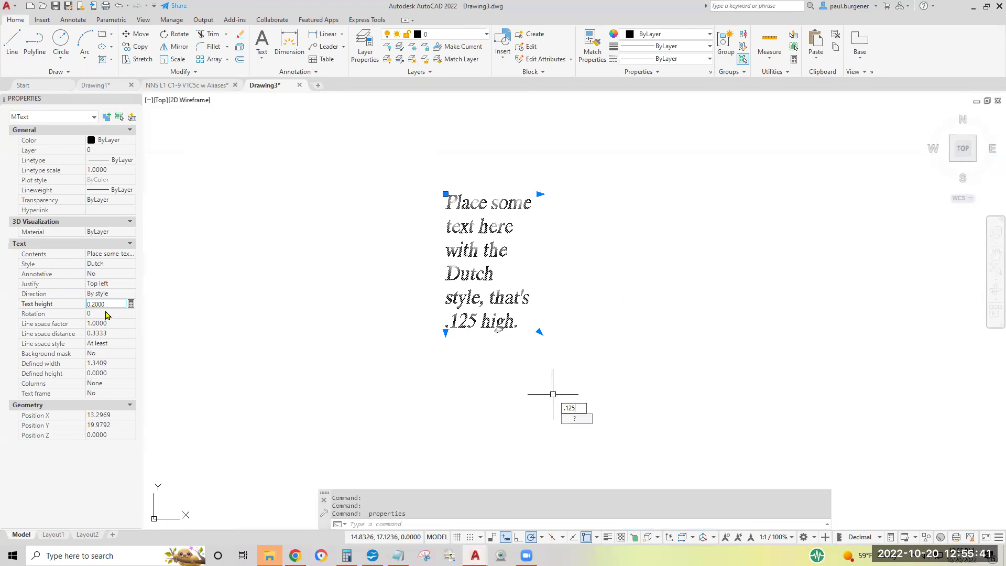
left_click_drag(103, 304, 67, 315)
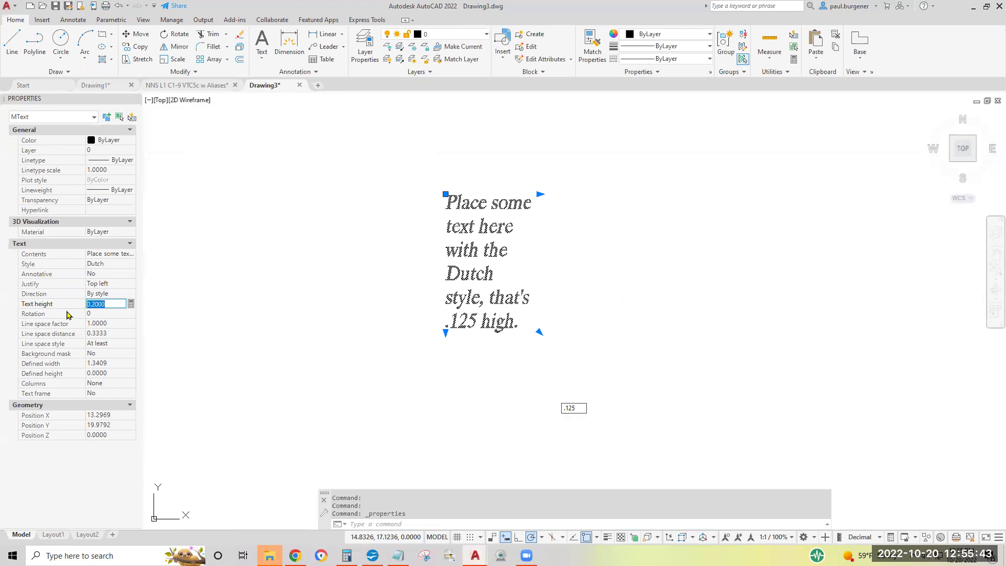
key("BackSpace")
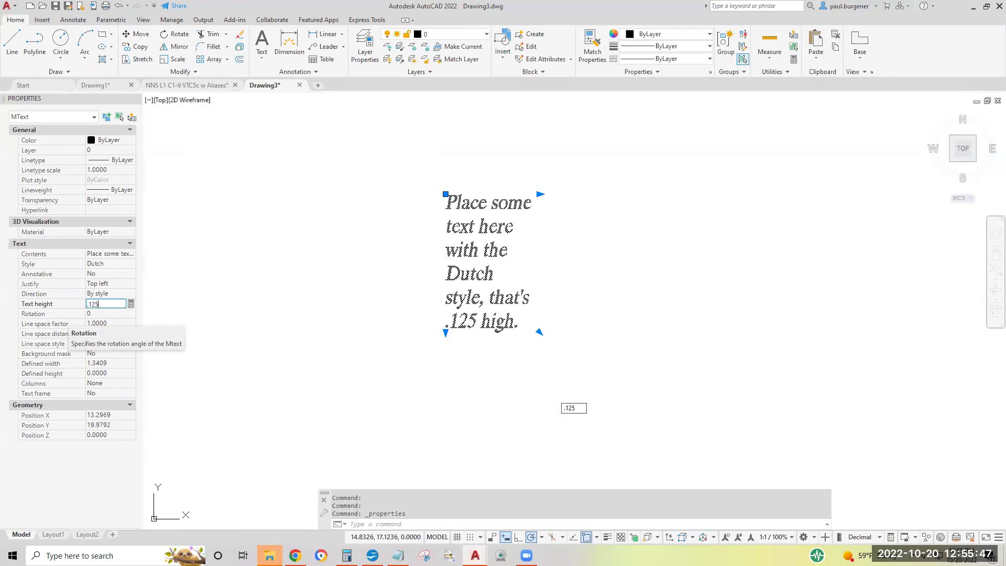
type(".125")
left_click(67, 314)
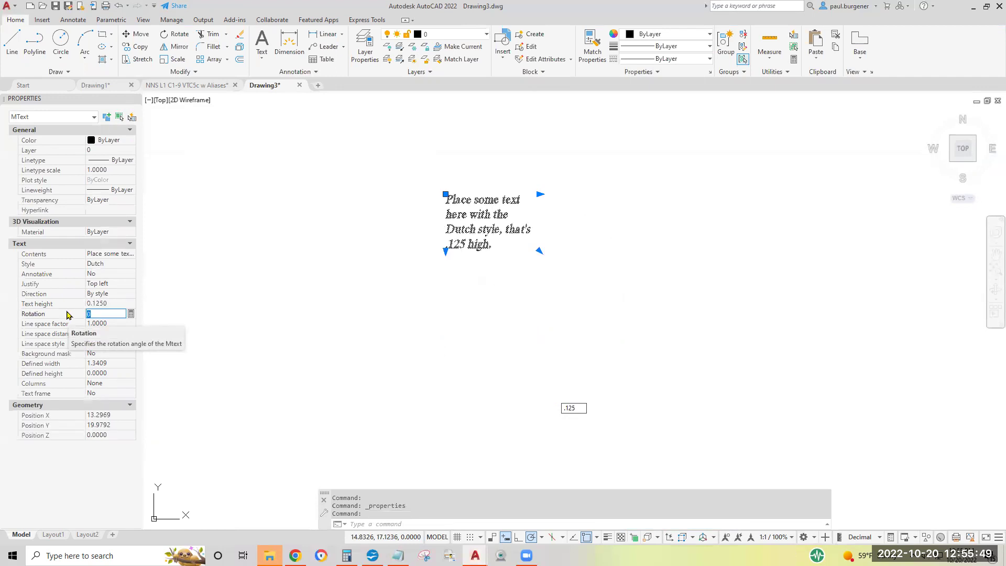
Widen the Dutch paragraph's text frame slightly, to 1.6179.
left_click(539, 194)
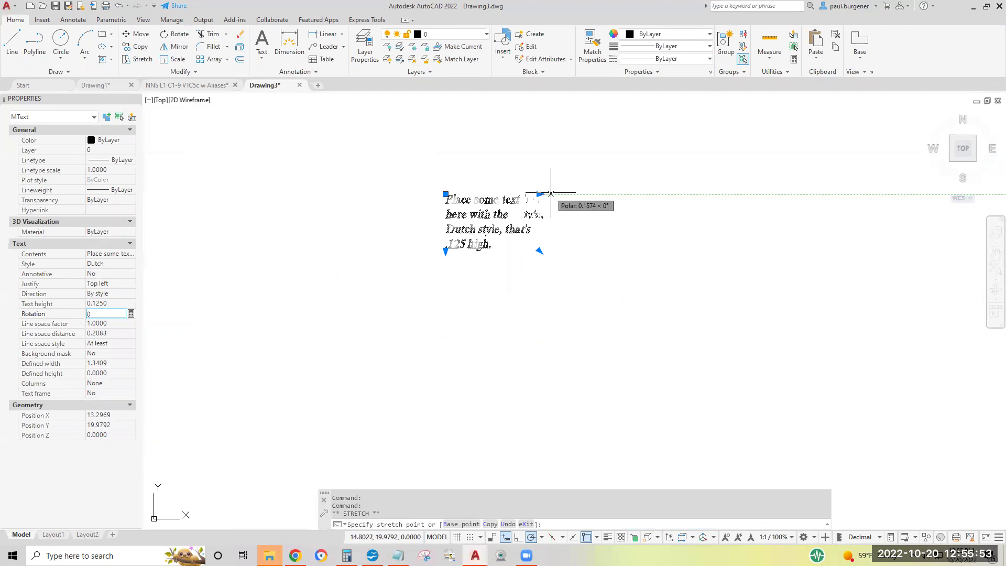
left_click(551, 194)
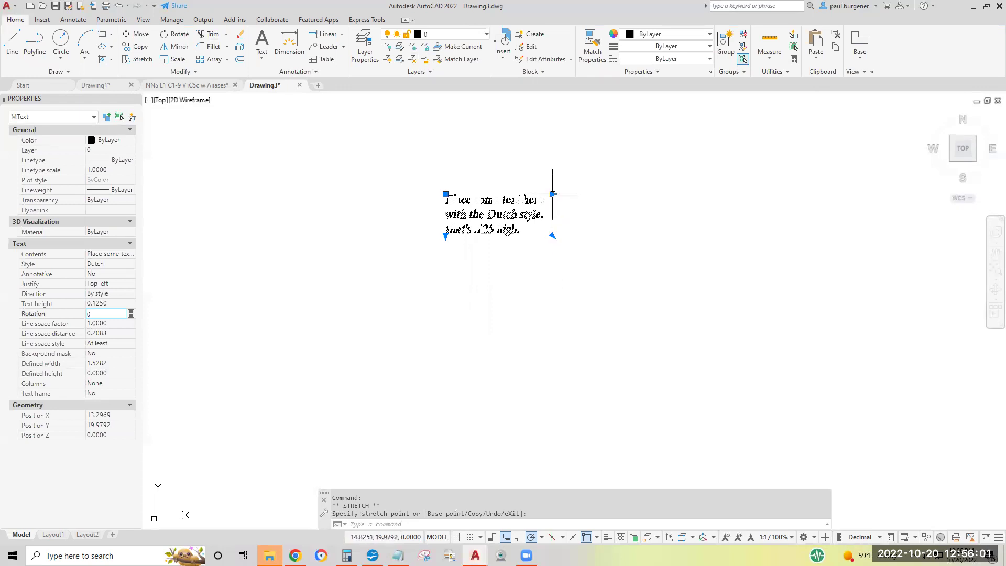
left_click(553, 194)
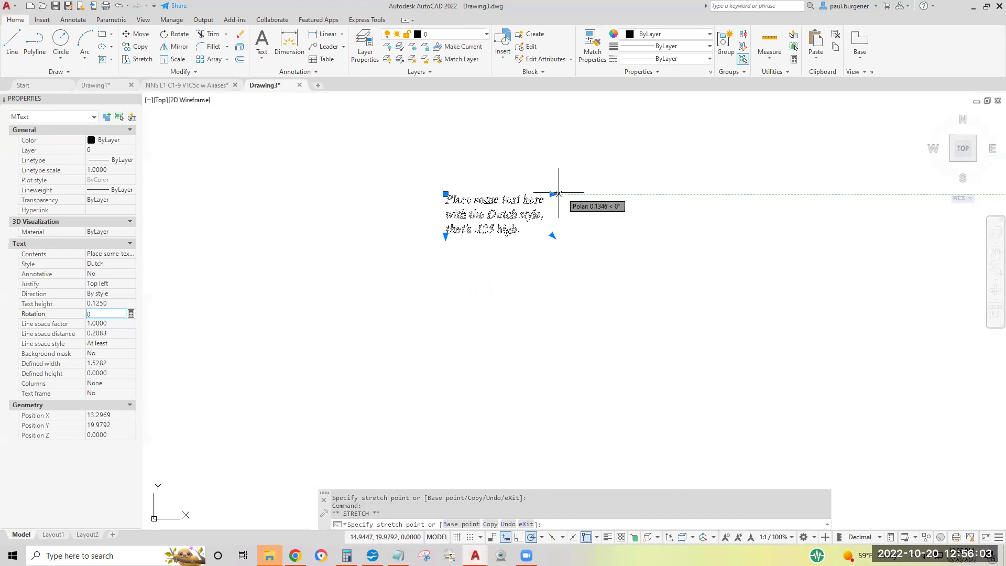
left_click(559, 194)
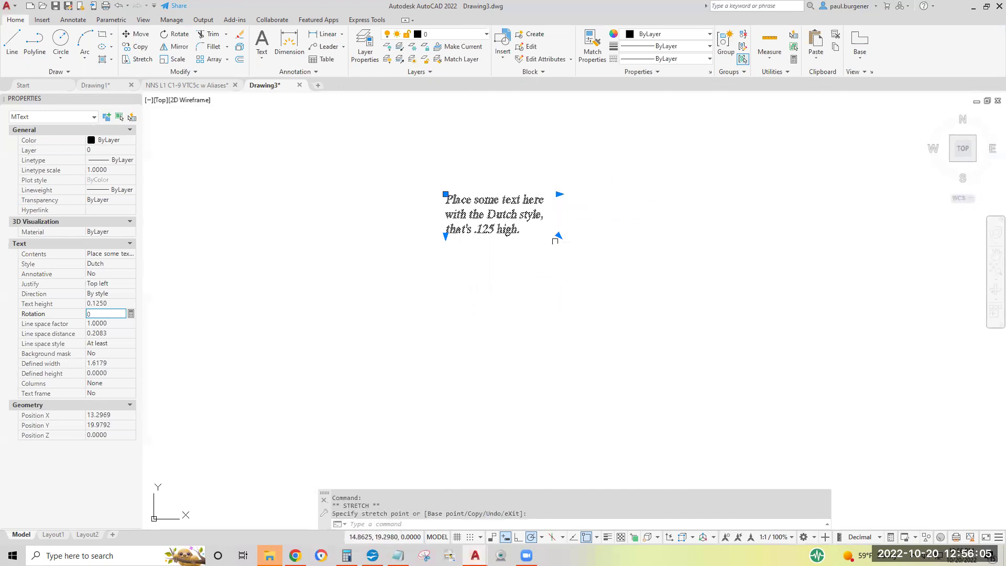
Stretch the frame downward to a defined height of 0.8232, then deselect it.
left_click(558, 235)
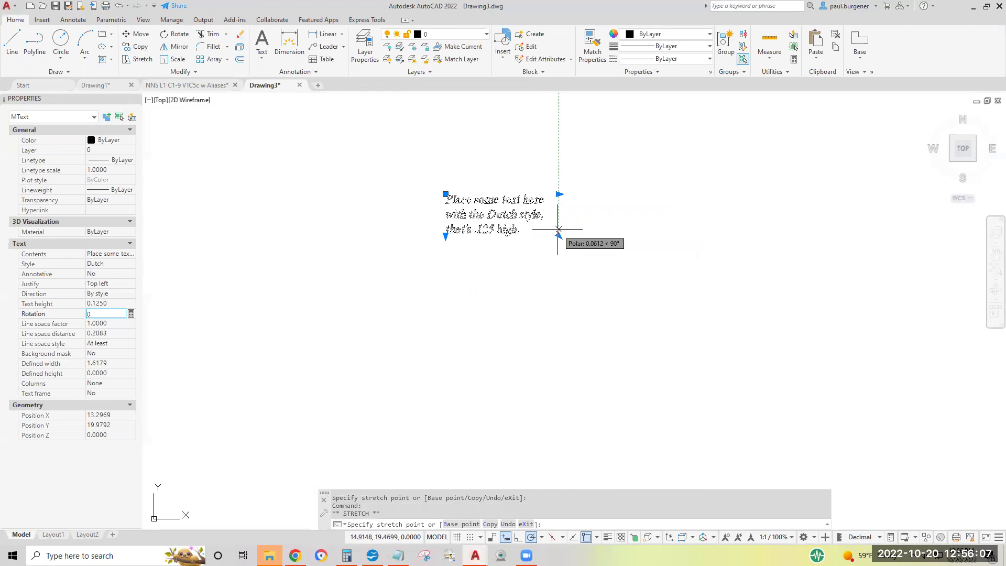
left_click(558, 212)
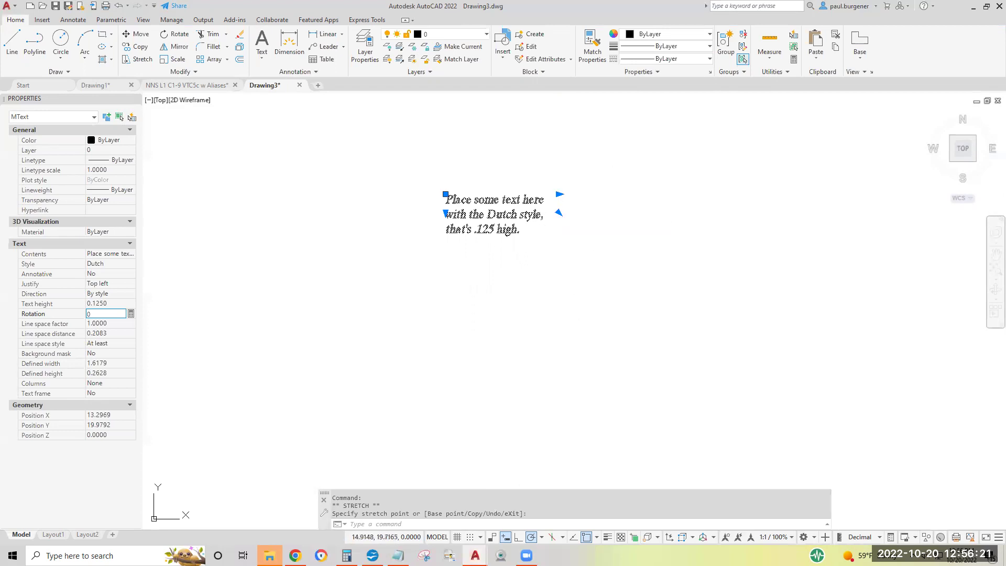
left_click(559, 212)
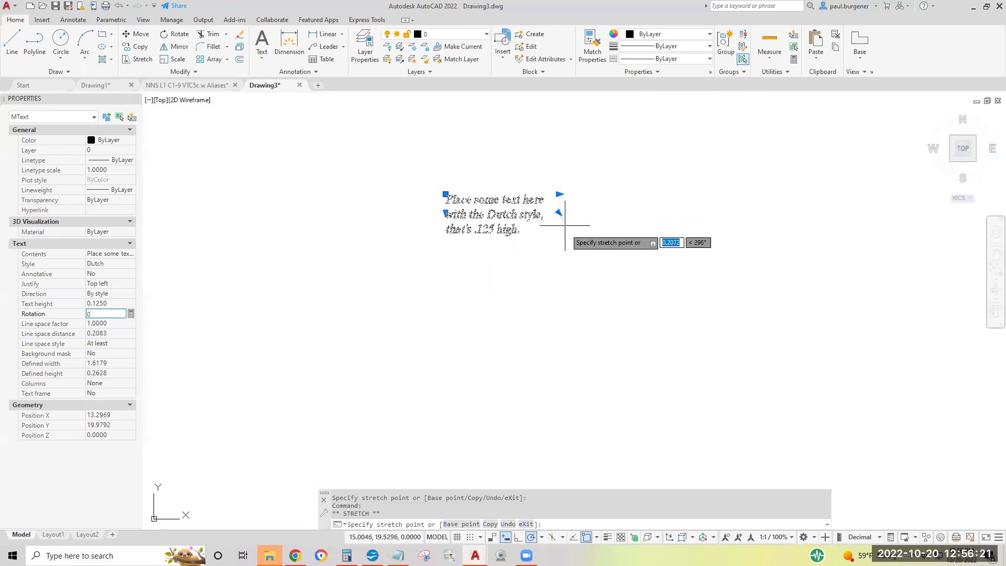
left_click(559, 251)
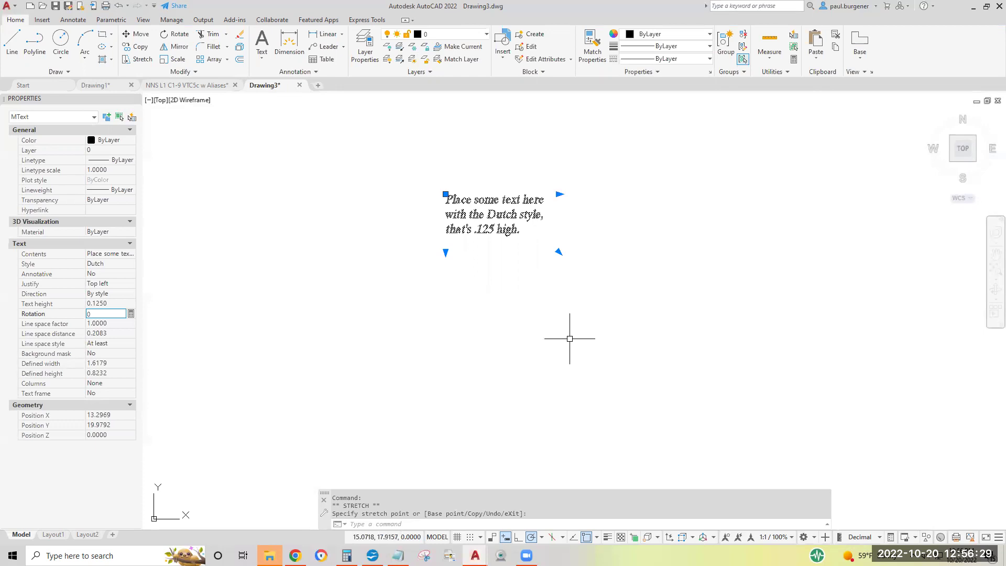
key("Escape")
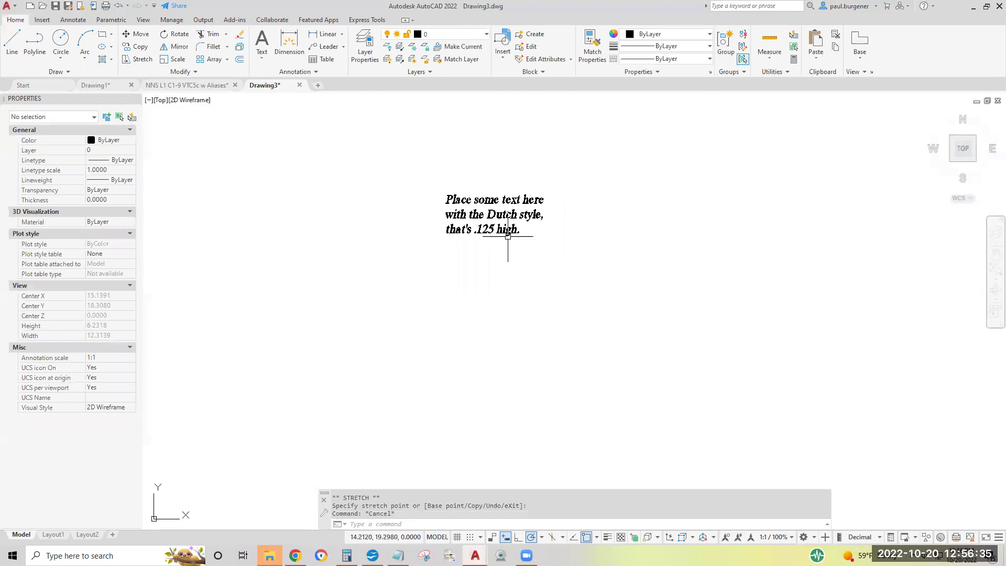
Copy the Dutch paragraph twice, placing one copy to the upper right and one below.
scroll(500, 235, "up", 3)
middle_click_drag(498, 242, 354, 276)
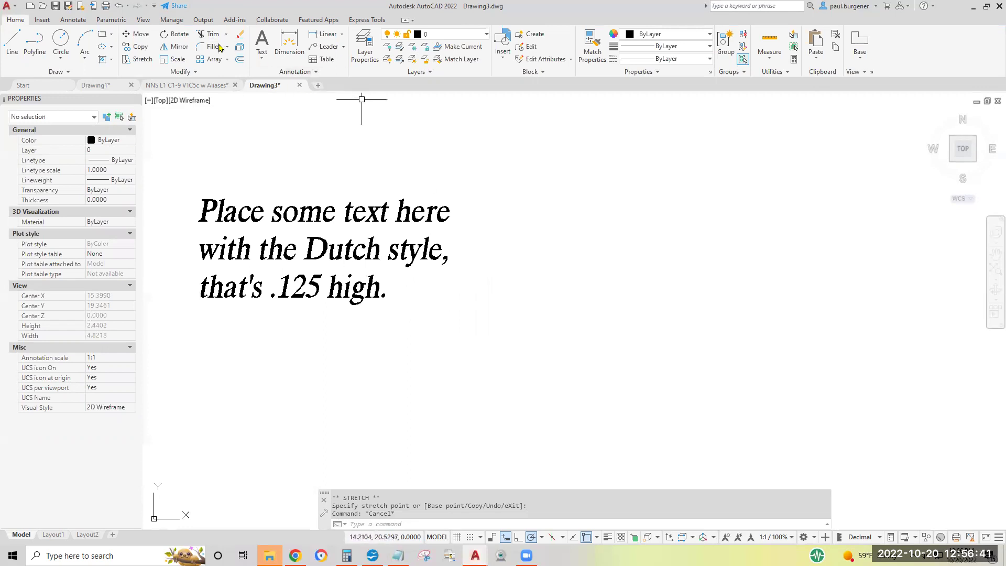
left_click(135, 47)
left_click(285, 205)
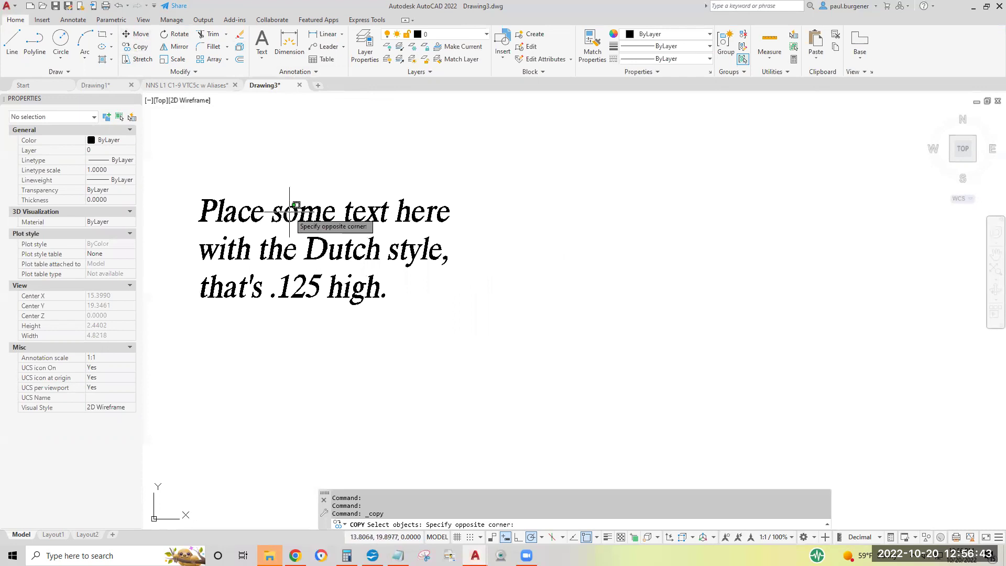
left_click(231, 166)
key("Return")
left_click(341, 147)
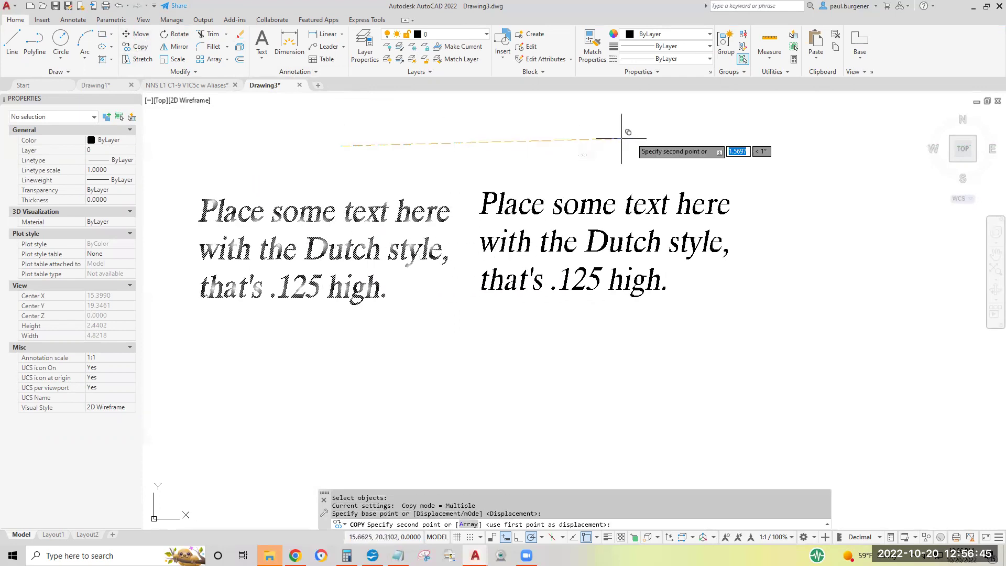
left_click(671, 150)
left_click(471, 304)
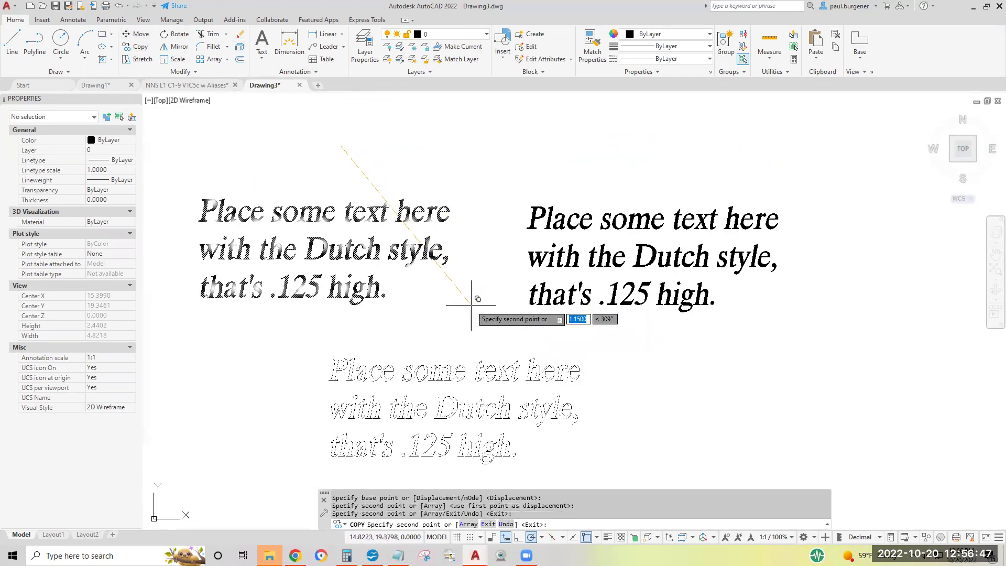
key("Return")
middle_click_drag(756, 401, 790, 343)
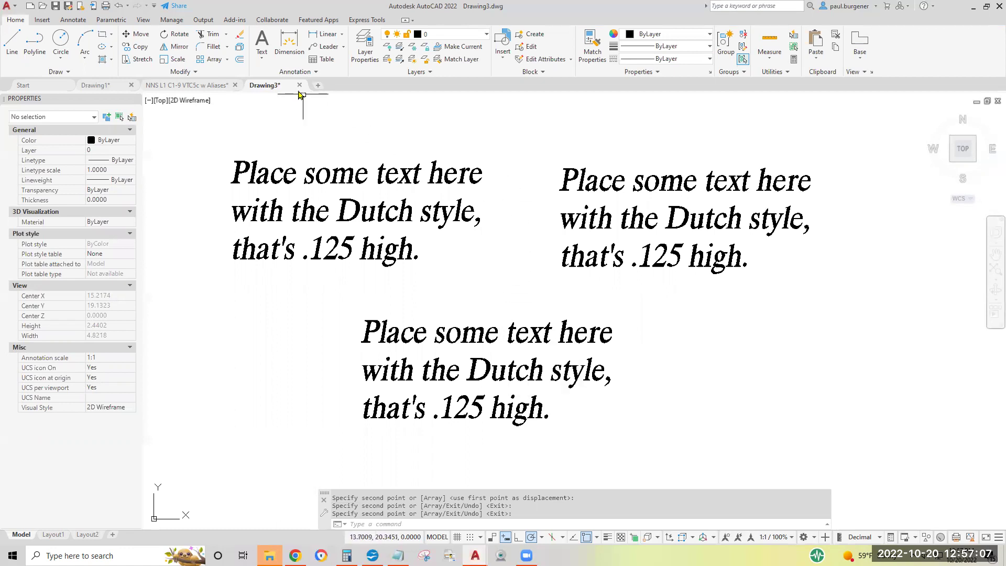
Create a new text style named Architectural, based on Standard.
left_click(298, 72)
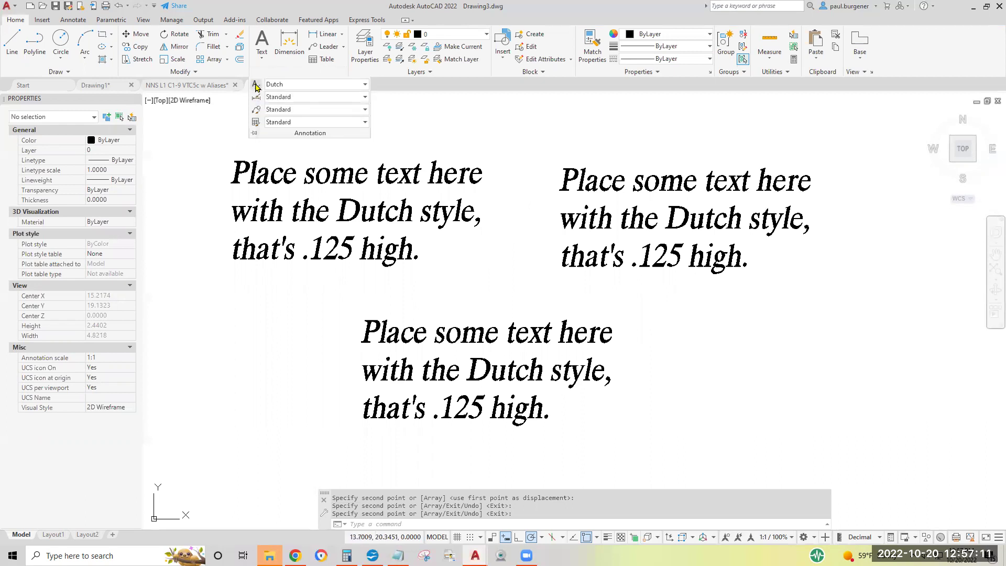
left_click(257, 86)
left_click(370, 230)
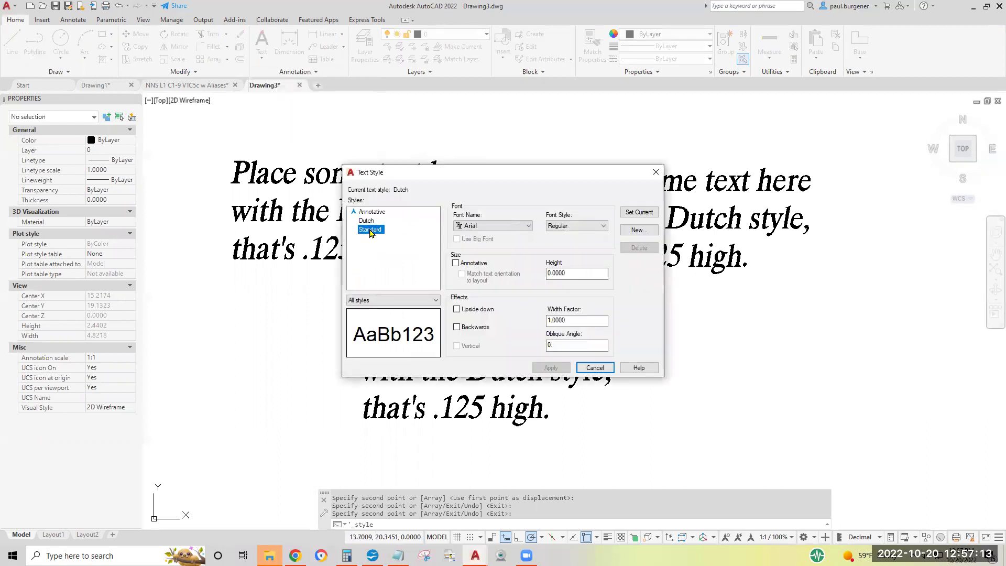
left_click(638, 230)
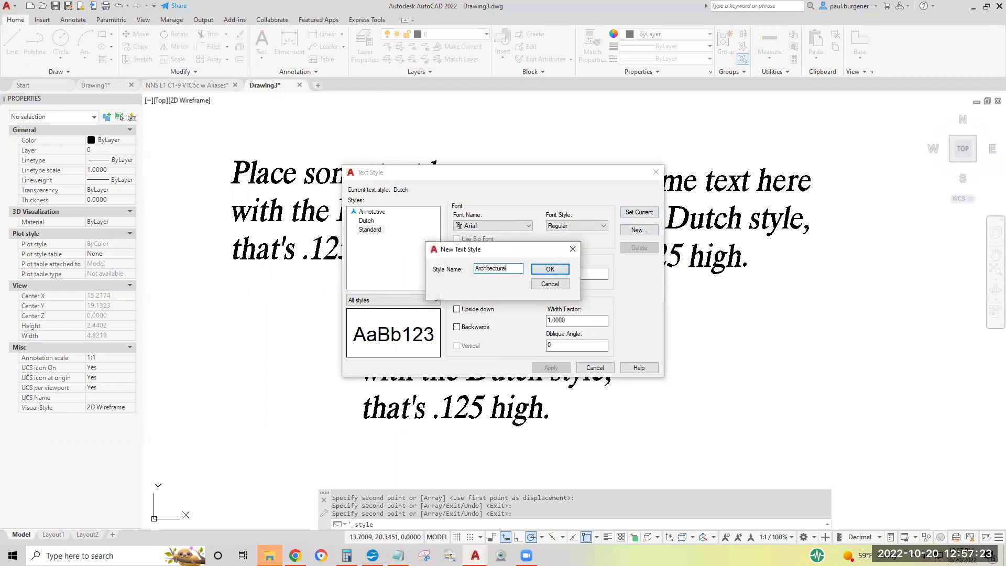
left_click(550, 269)
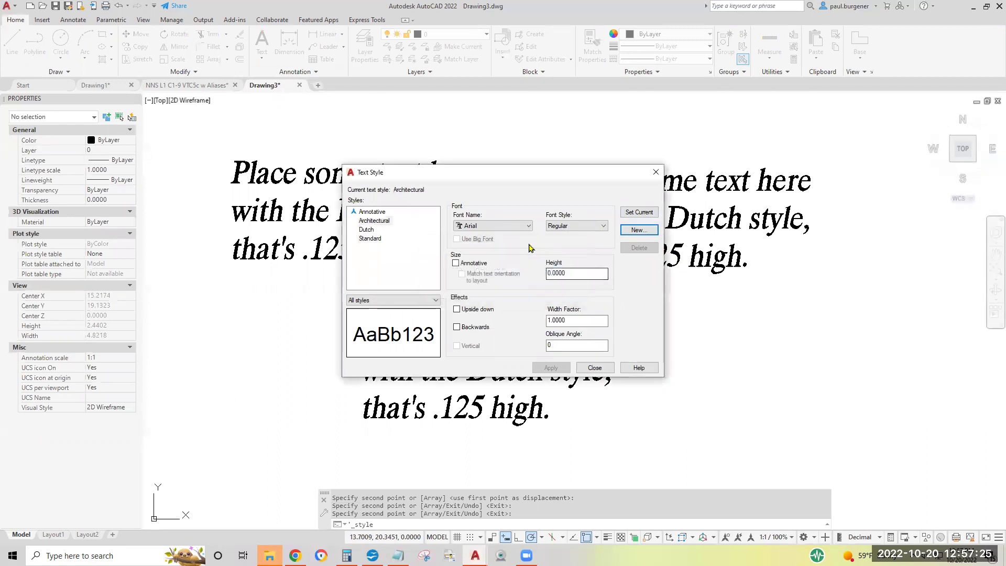
Give Architectural the CityBlueprint font, 0.8 width factor and 15° oblique angle, and apply.
left_click(528, 226)
scroll(533, 234, "down", 20)
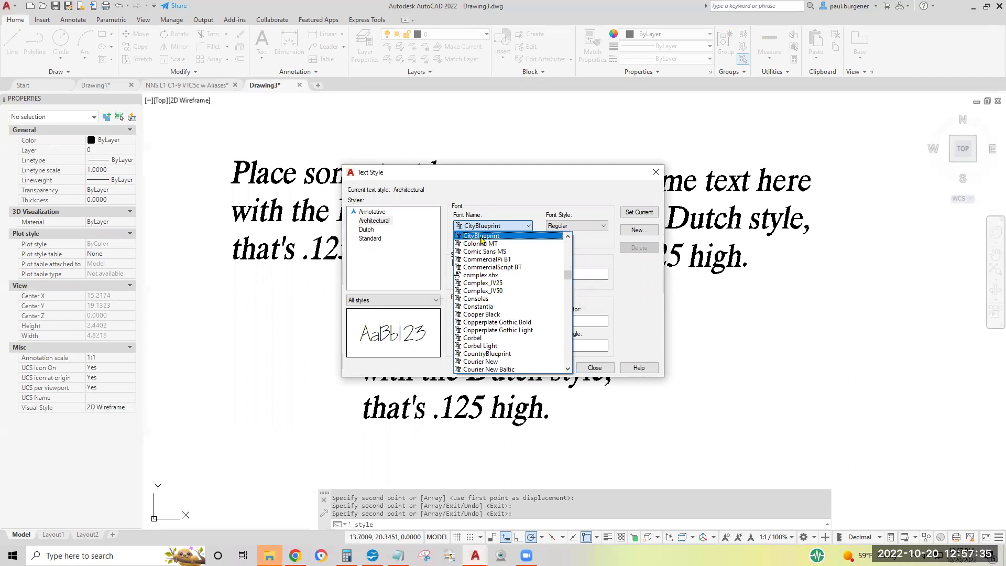
left_click(481, 236)
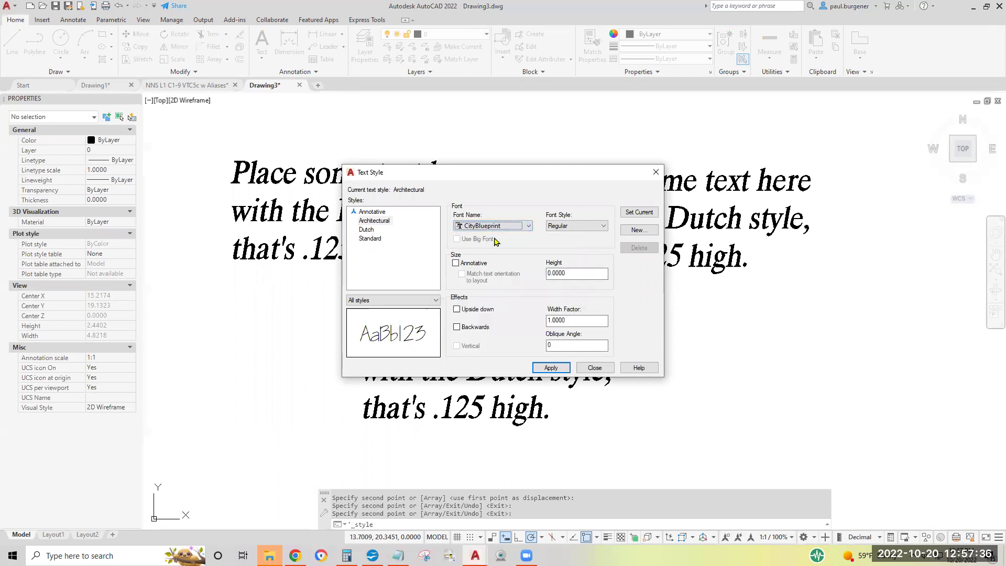
left_click(595, 226)
left_click(600, 236)
left_click(579, 320)
left_click_drag(579, 320, 516, 325)
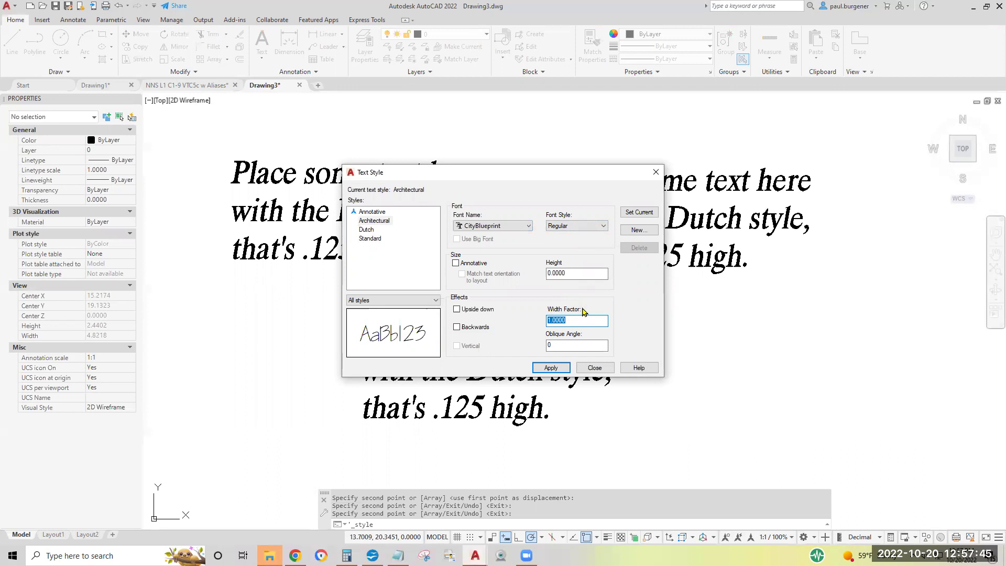
type(".8")
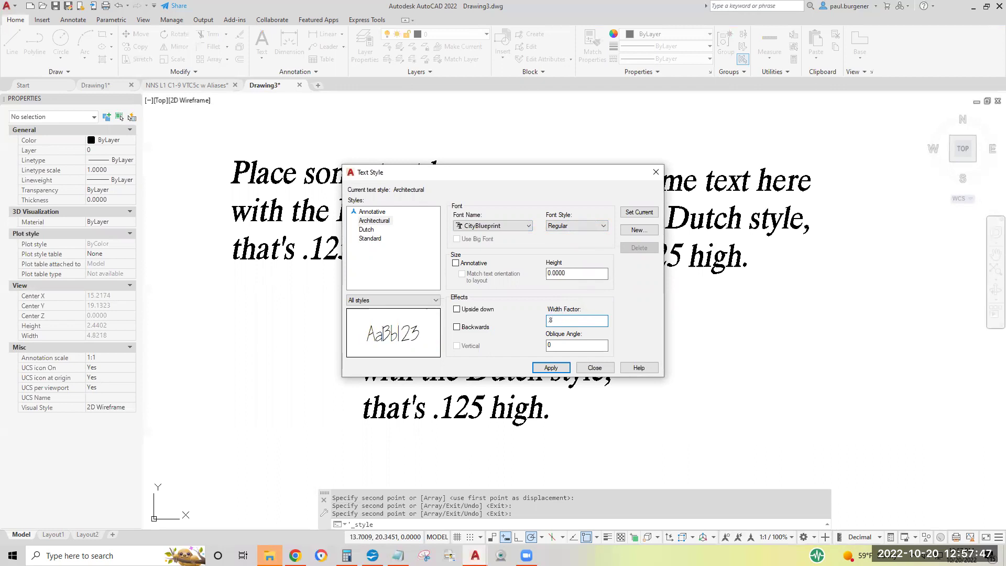
key("Tab")
type("15")
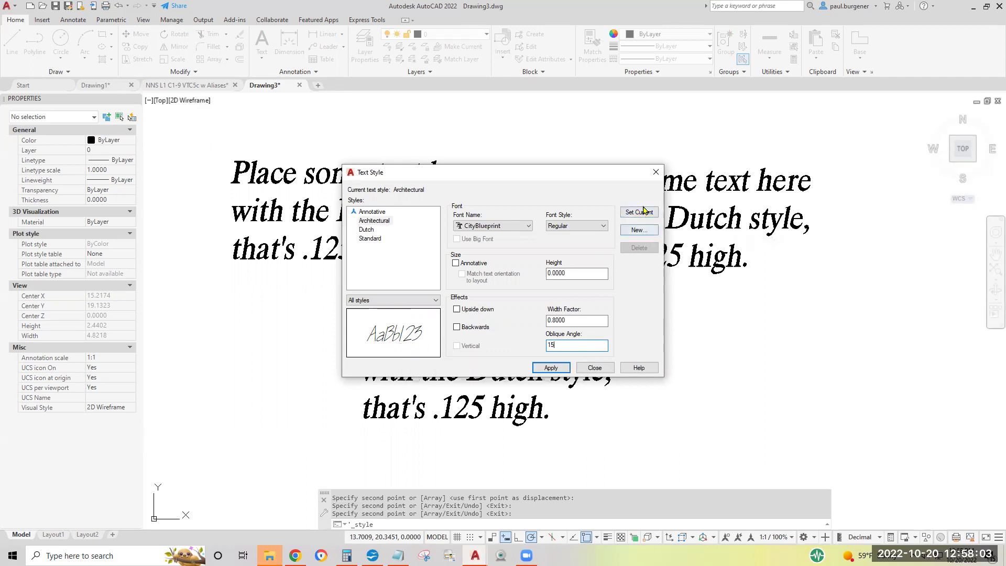
left_click(549, 368)
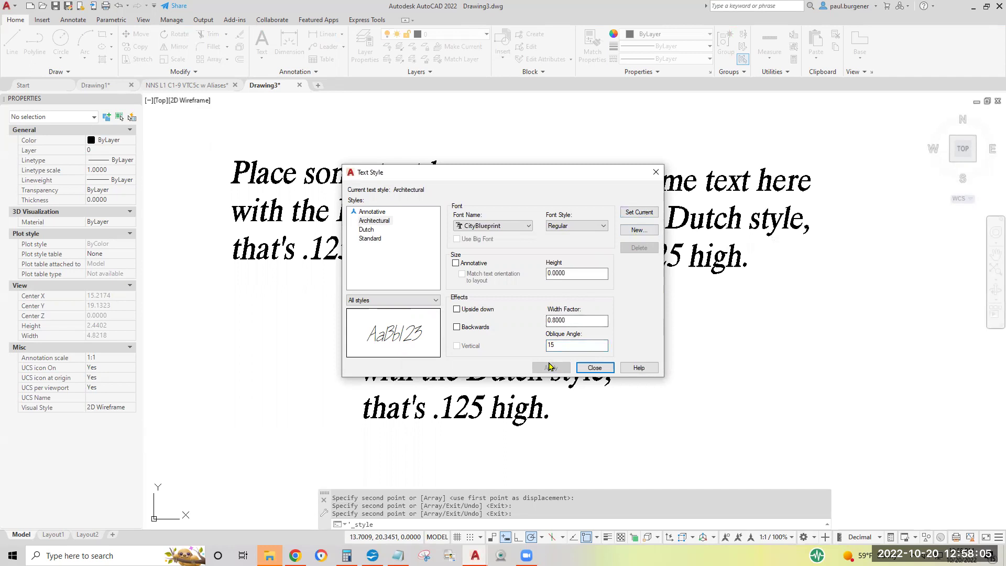
Create a new text style named Swiss, based on Standard.
left_click(373, 240)
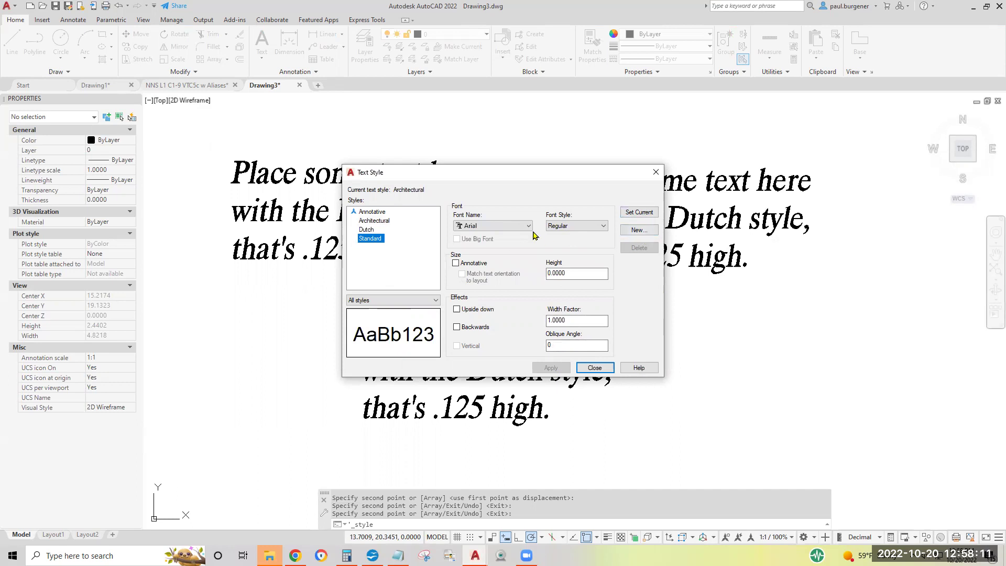
left_click(638, 230)
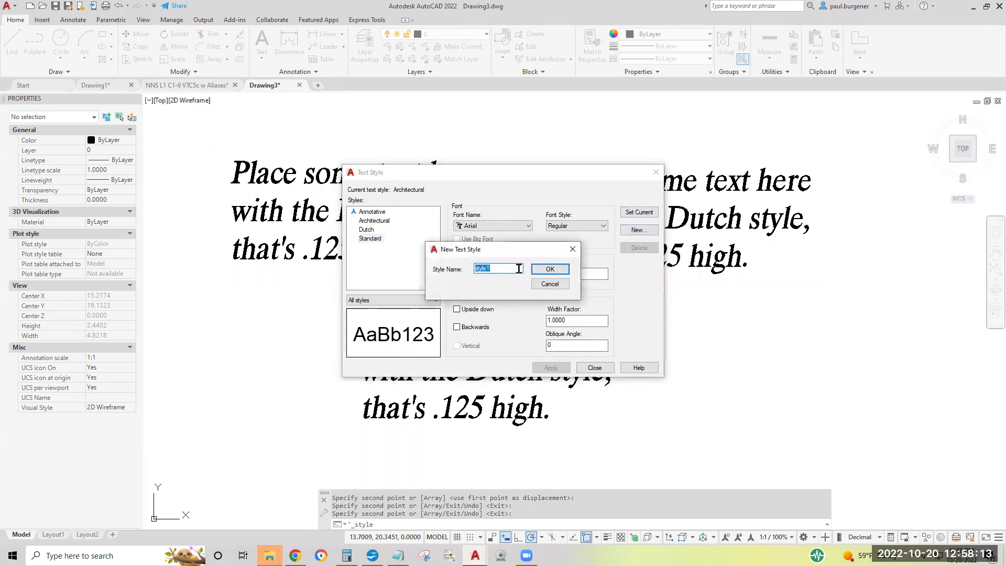
type("Swiss")
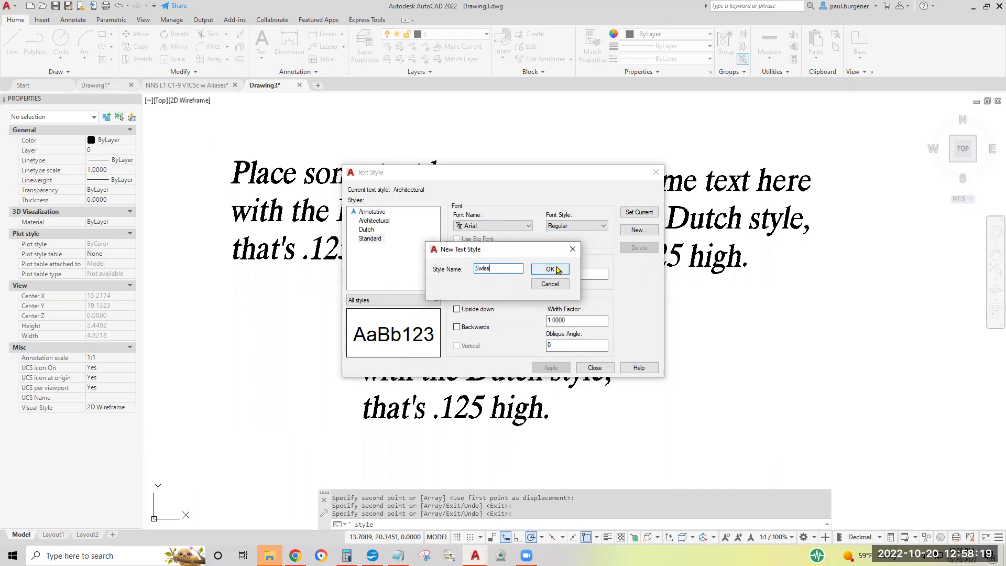
left_click(550, 269)
Set the Swiss style's font to Swis721 Lt BT, Light Italic.
left_click(529, 226)
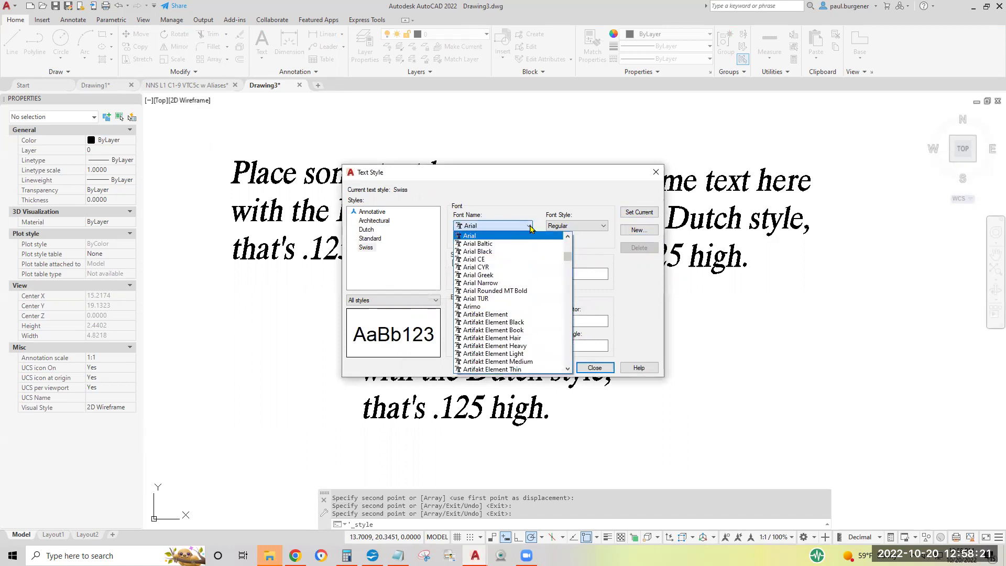
type("sw")
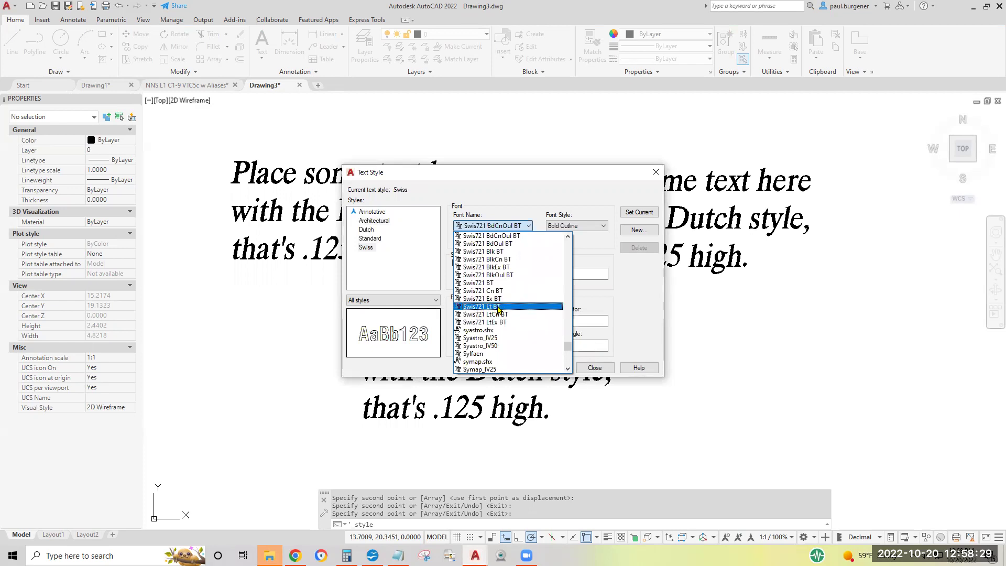
left_click(498, 307)
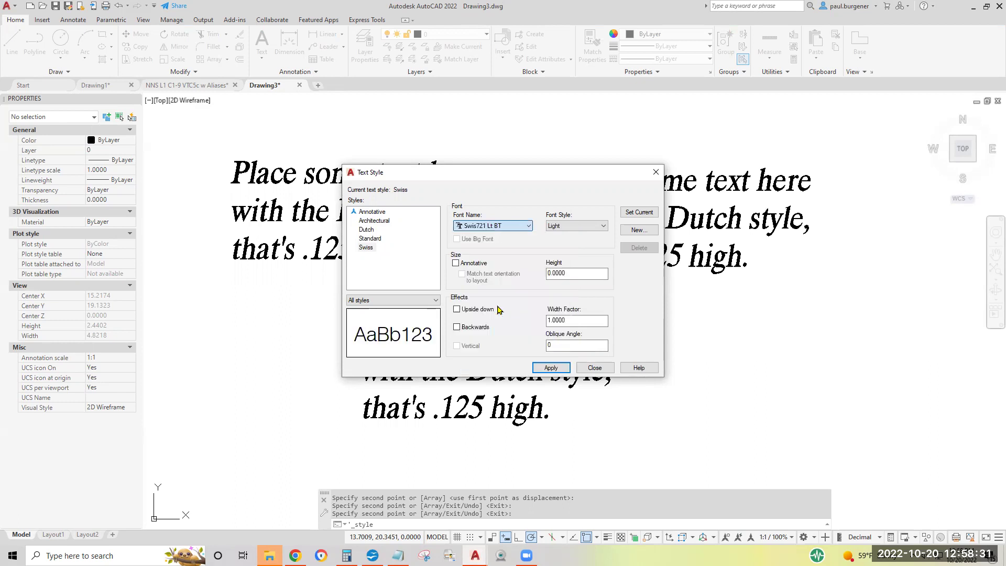
left_click(604, 226)
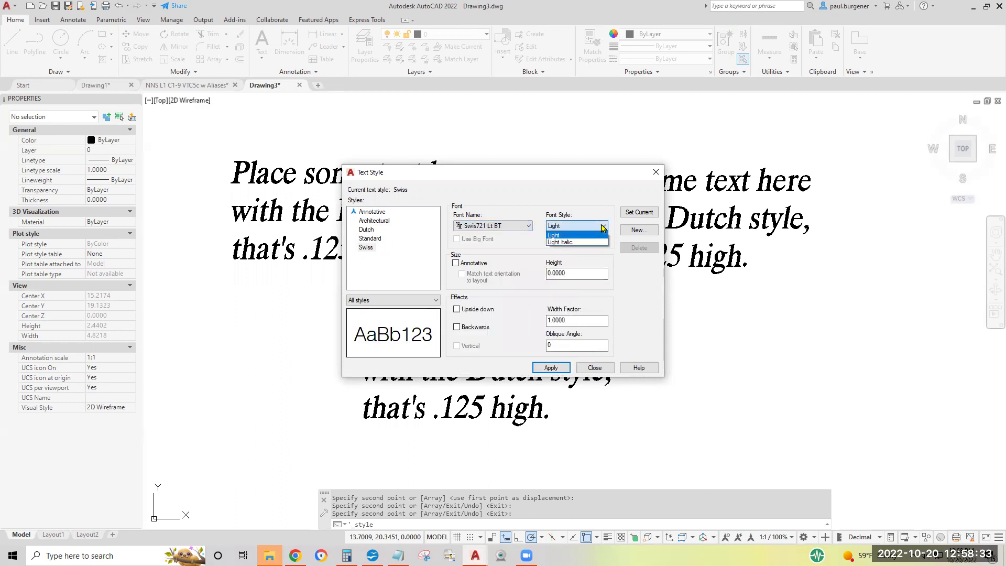
left_click(566, 243)
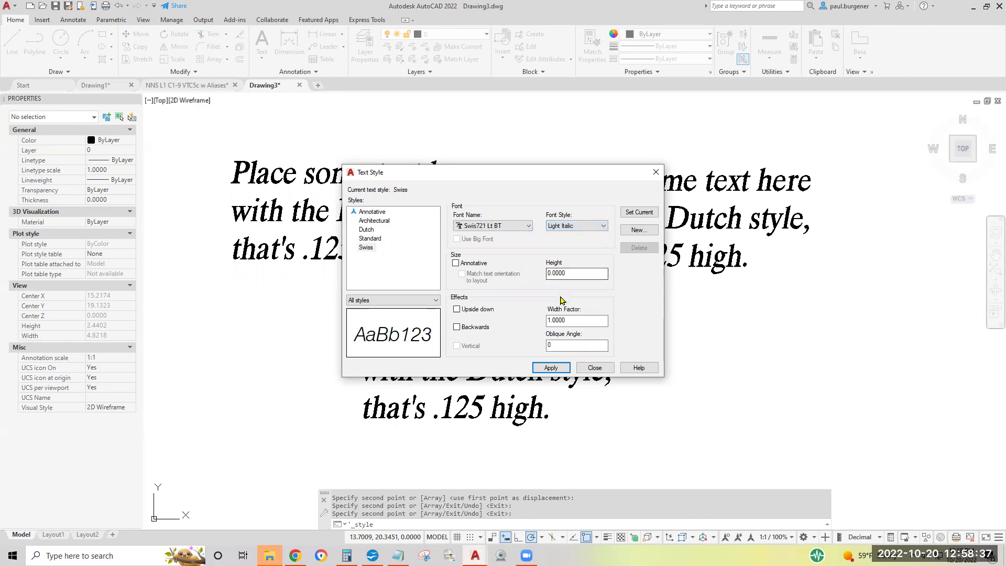
Set width factor 0.9 and oblique angle 10, make Swiss current, and save.
left_click_drag(570, 320, 522, 320)
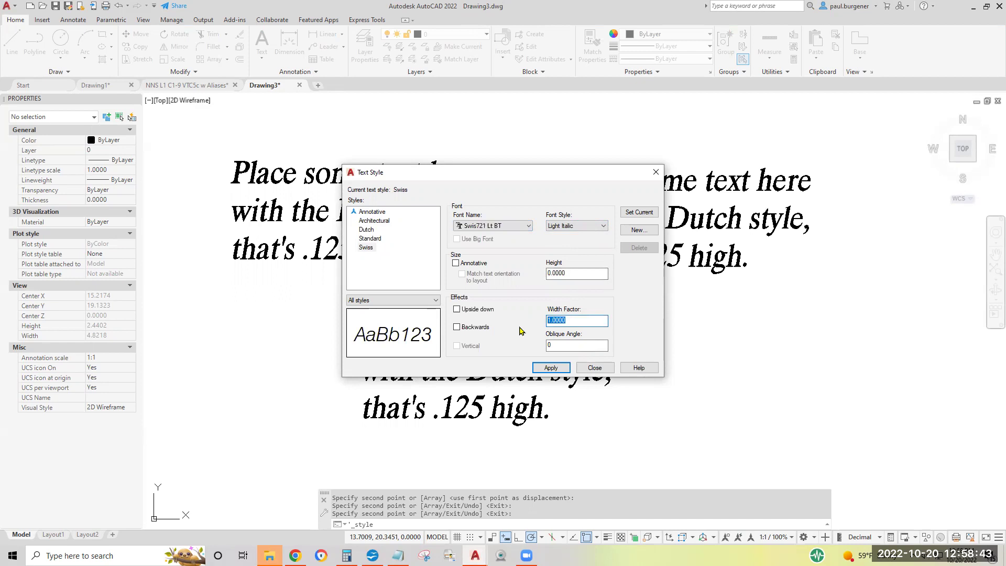
type(".9")
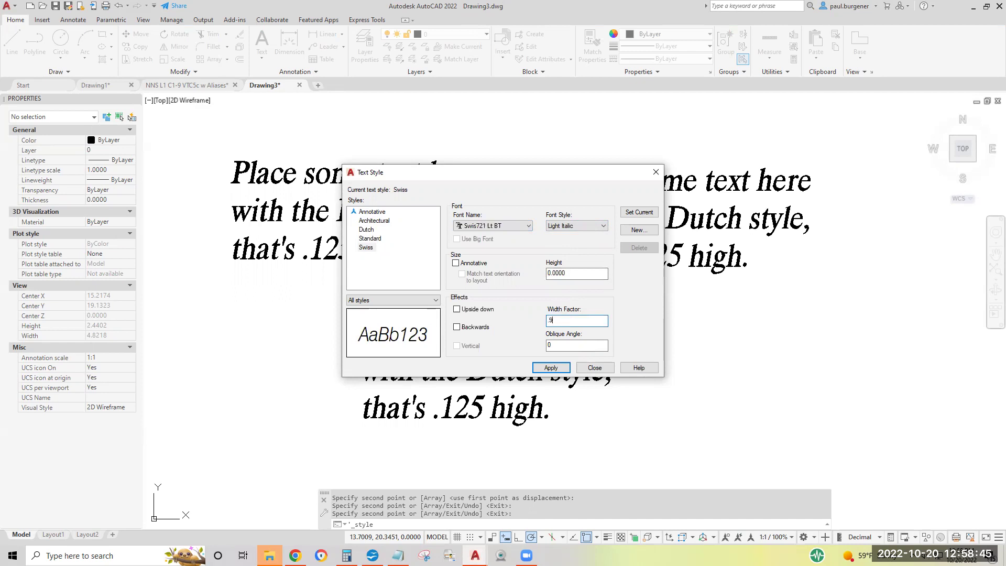
key("Tab")
type("1")
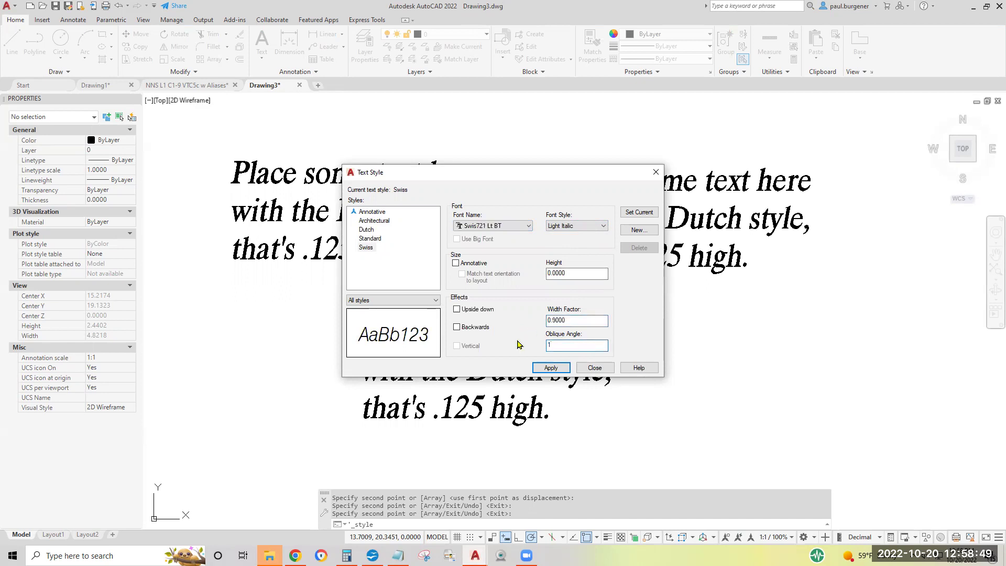
type("0")
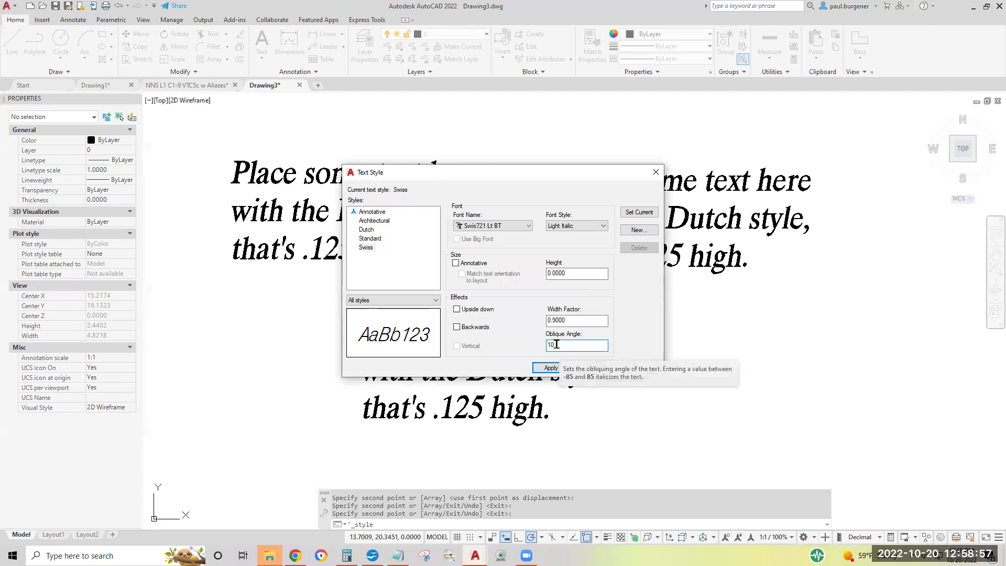
left_click(639, 212)
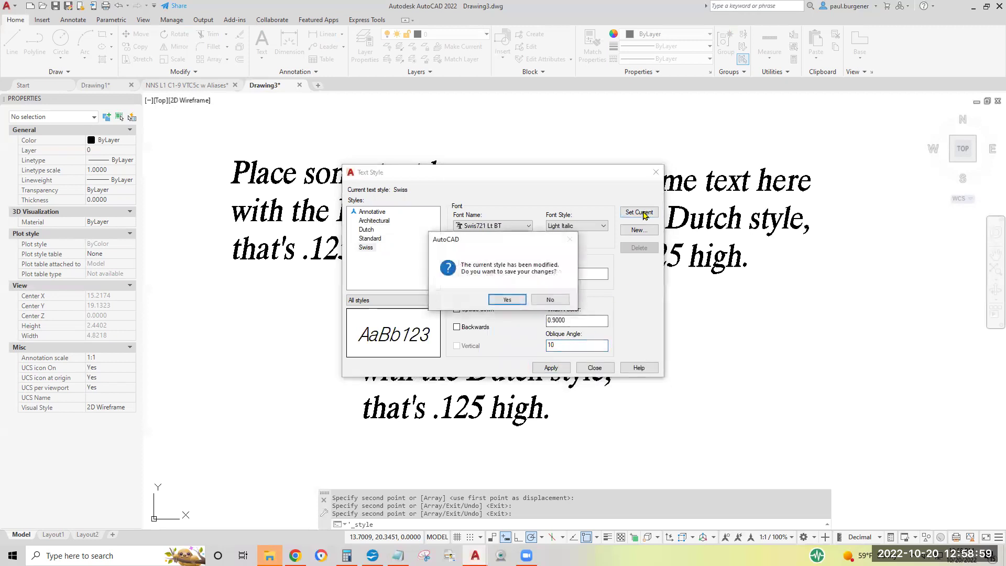
left_click(507, 299)
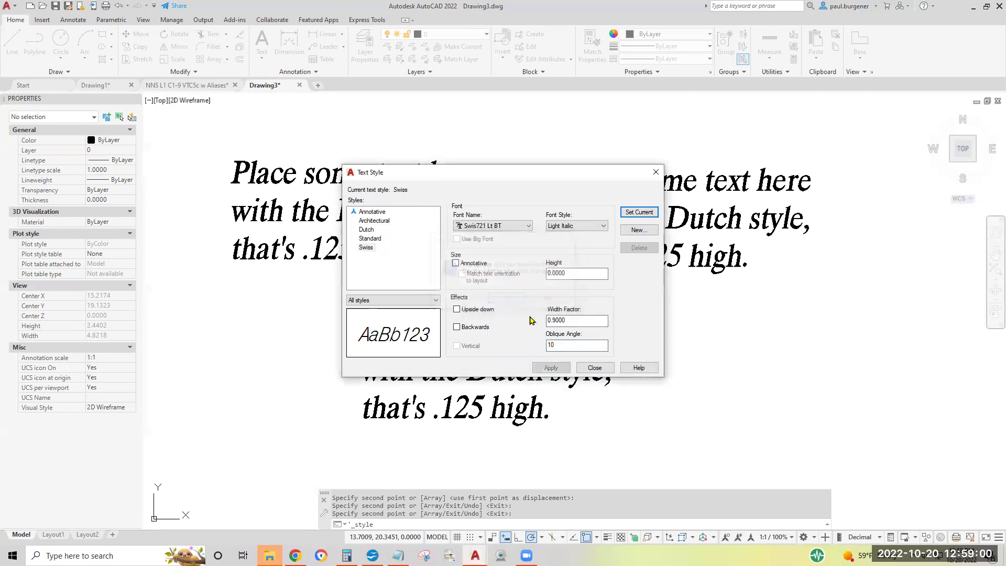
left_click(594, 368)
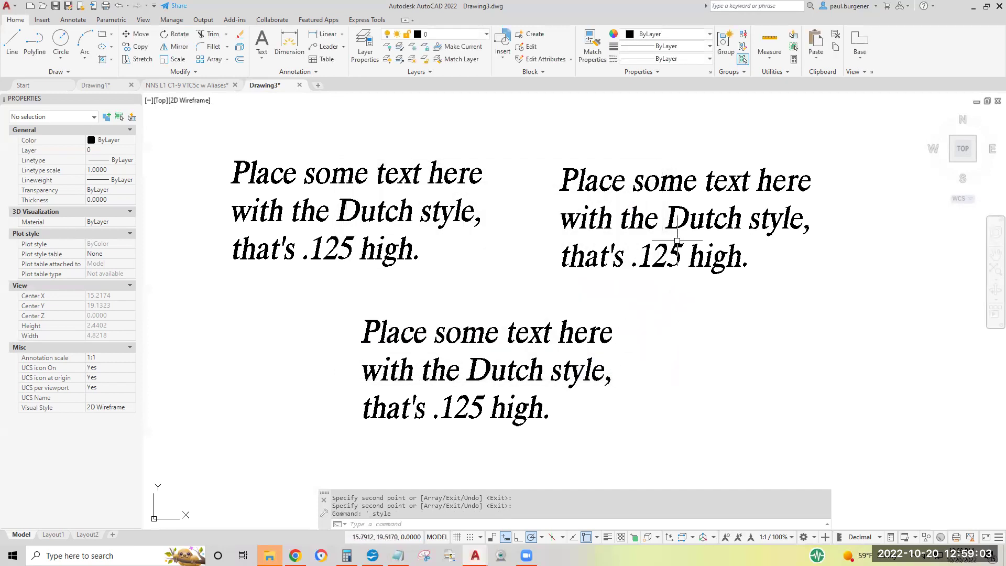
Switch the upper-right paragraph's style to Architectural in the Properties palette.
left_click(682, 224)
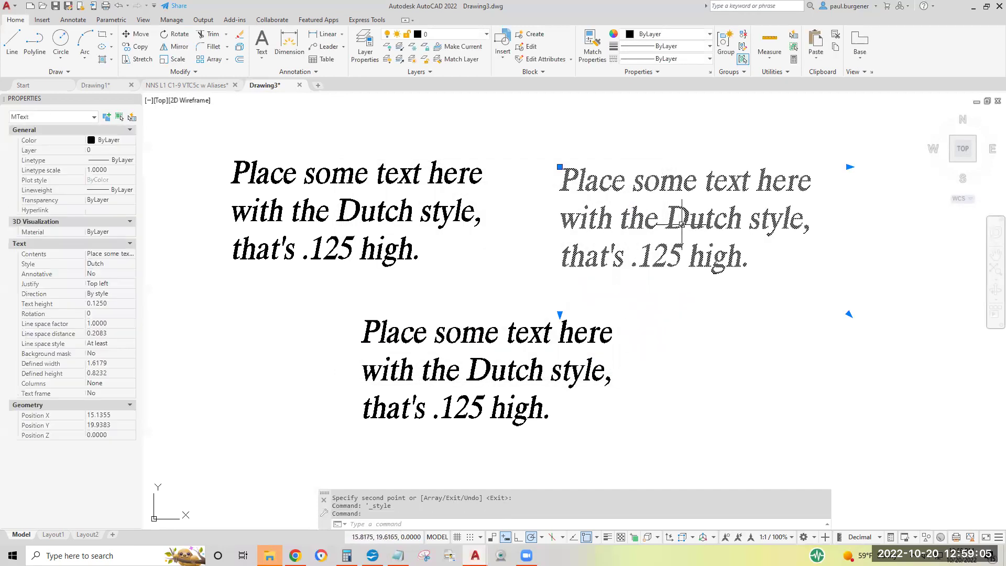
left_click(131, 265)
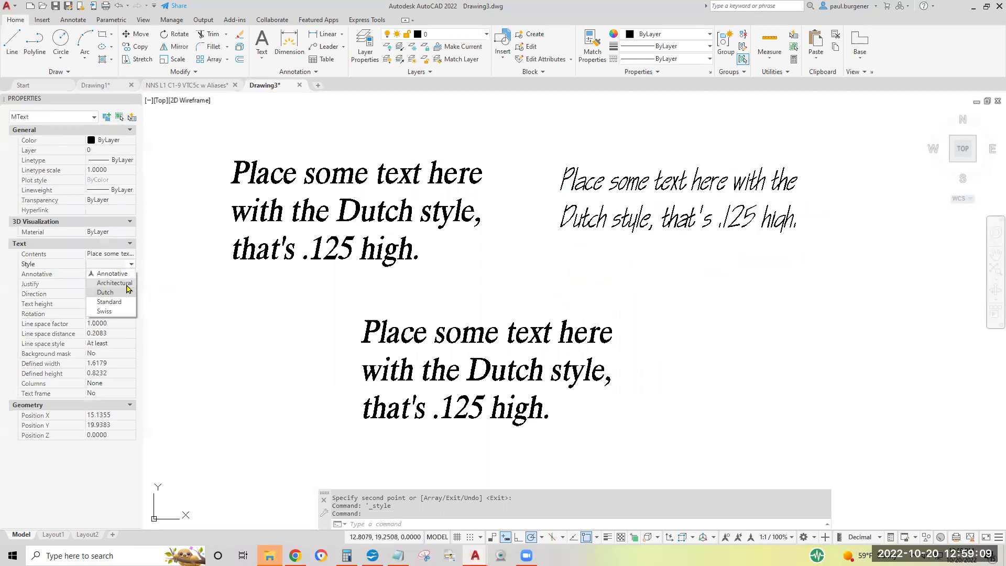
left_click(125, 276)
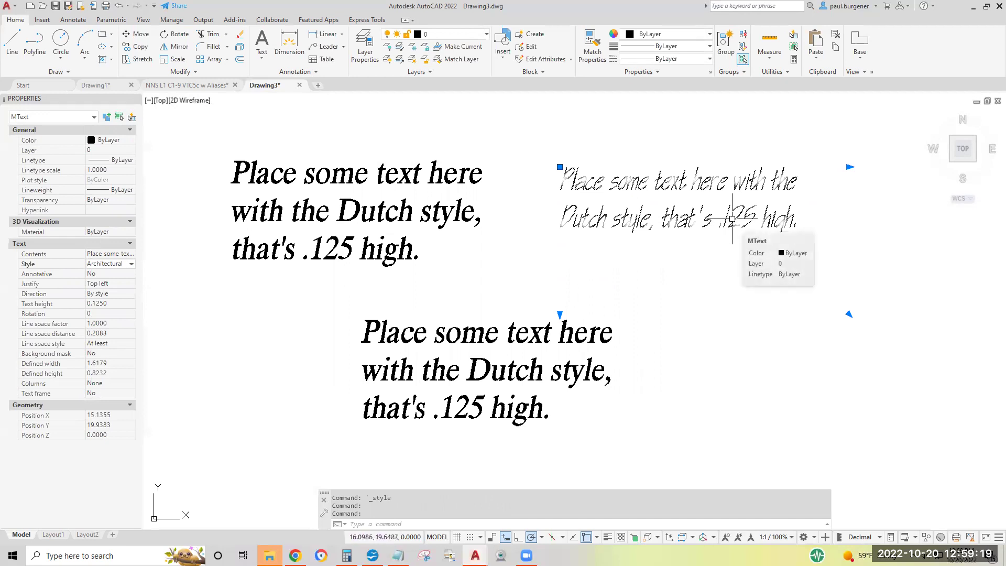
Set the Architectural paragraph's text height to 0.2.
left_click(114, 303)
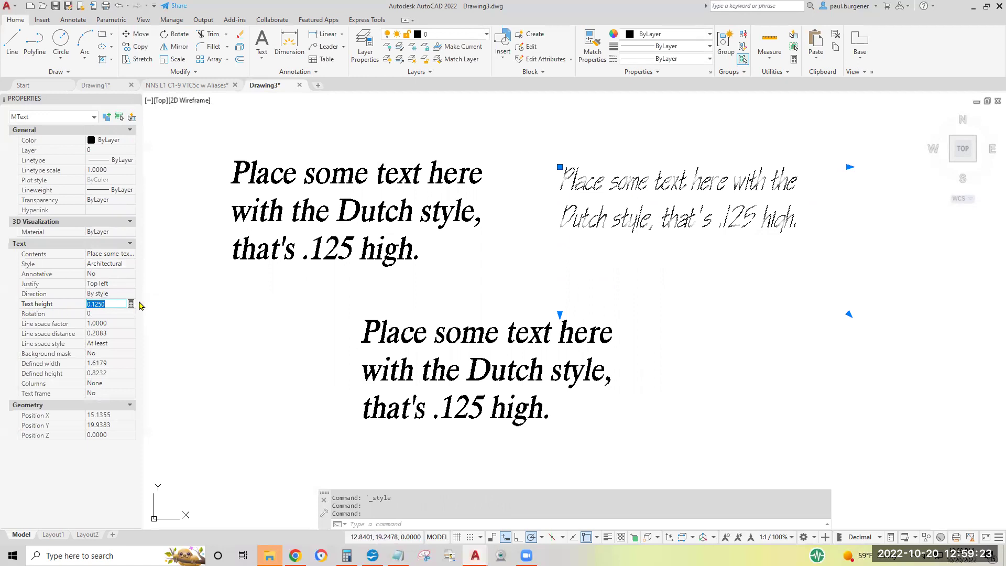
type(".")
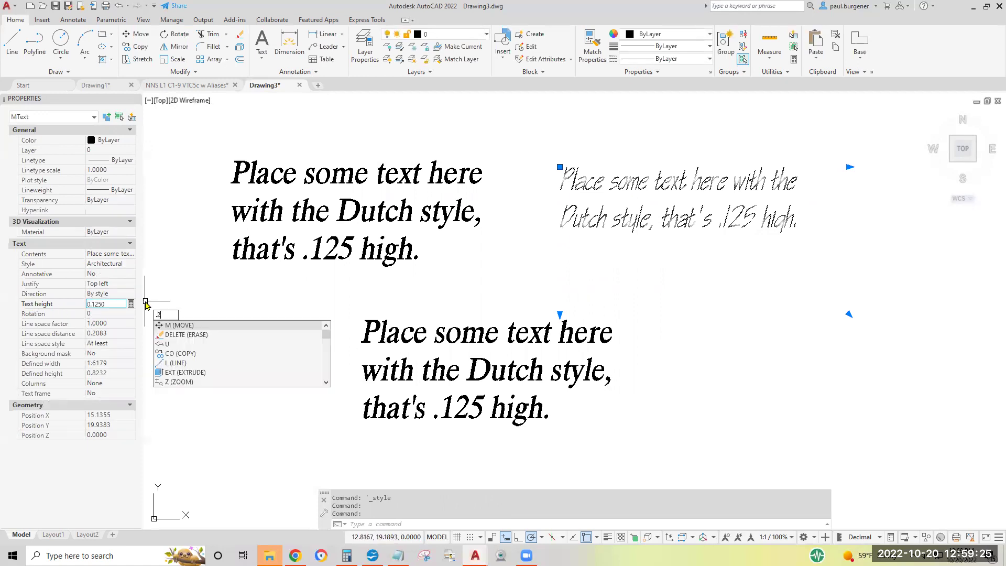
type("2")
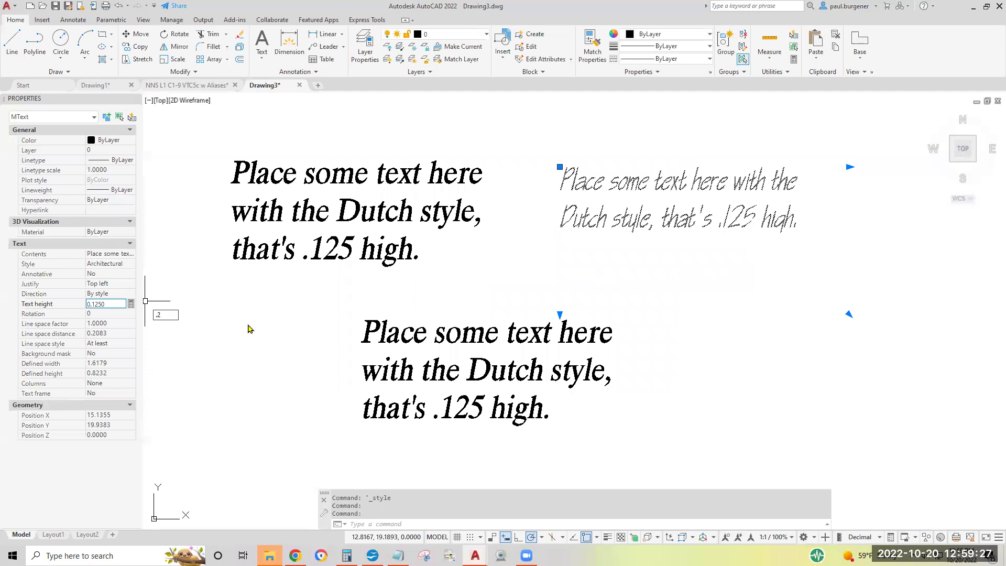
key("Return")
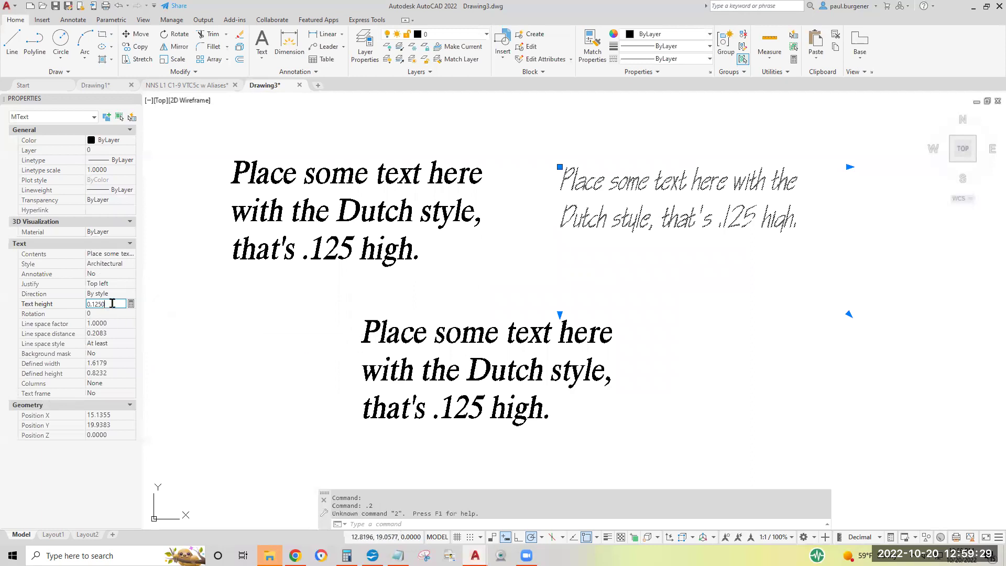
left_click(78, 304)
type(".")
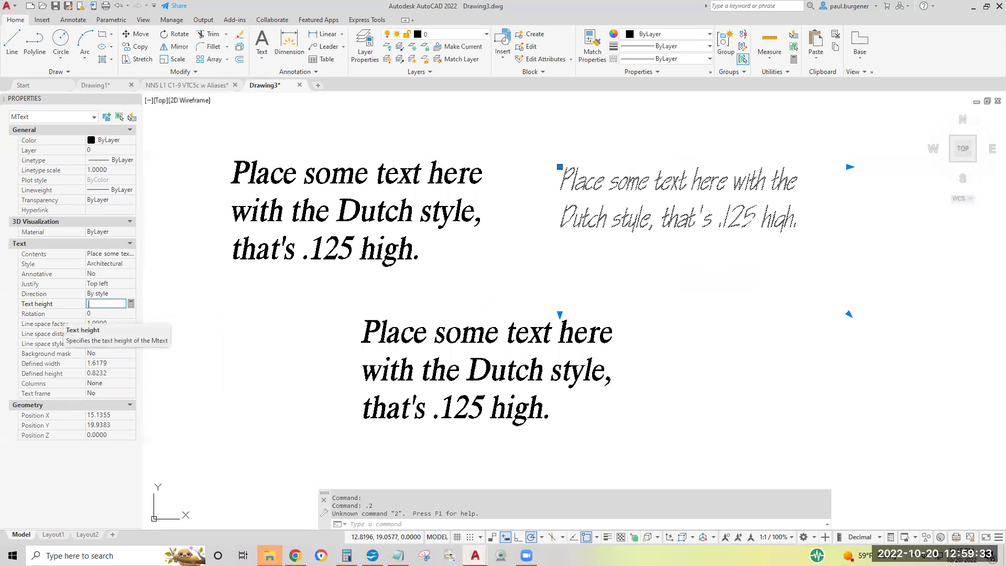
type("2")
left_click(62, 311)
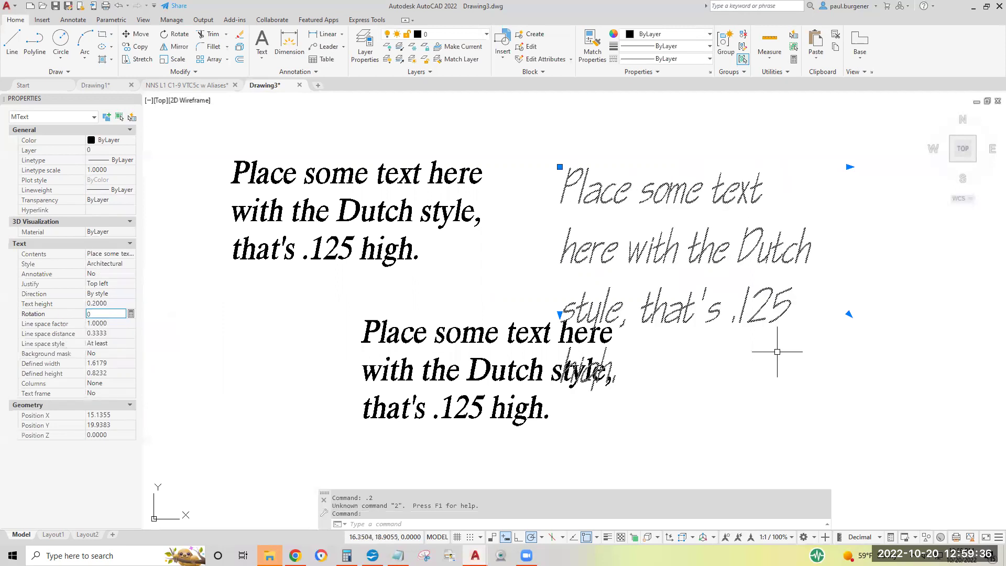
Widen the paragraph to 1.7595 so it wraps onto three lines, and raise it slightly.
left_click(849, 166)
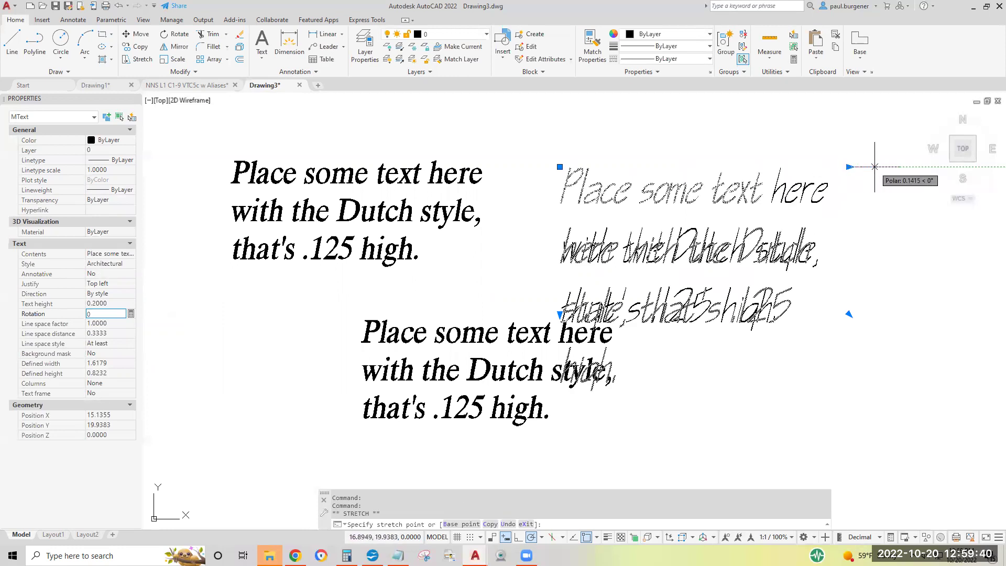
left_click(874, 167)
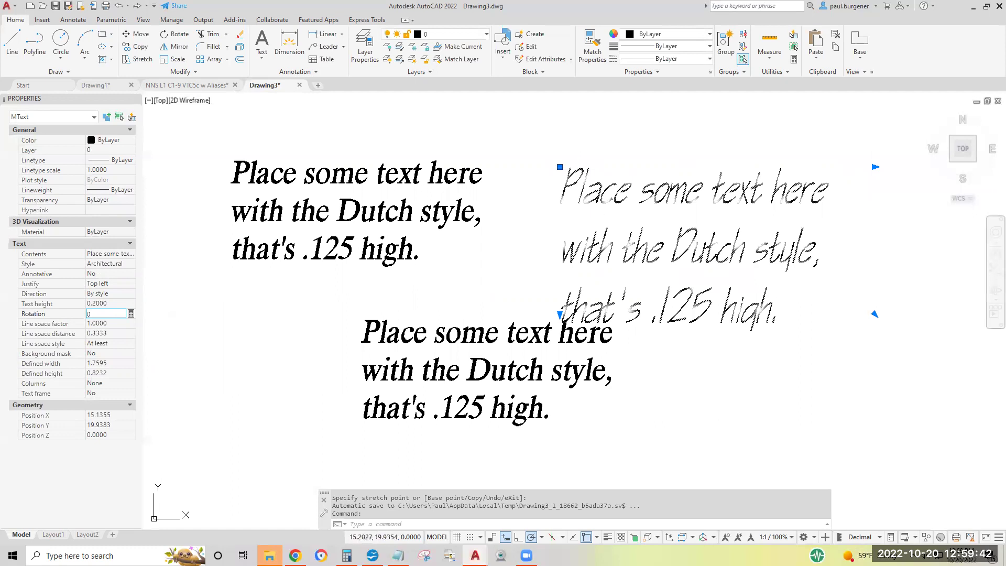
left_click(560, 166)
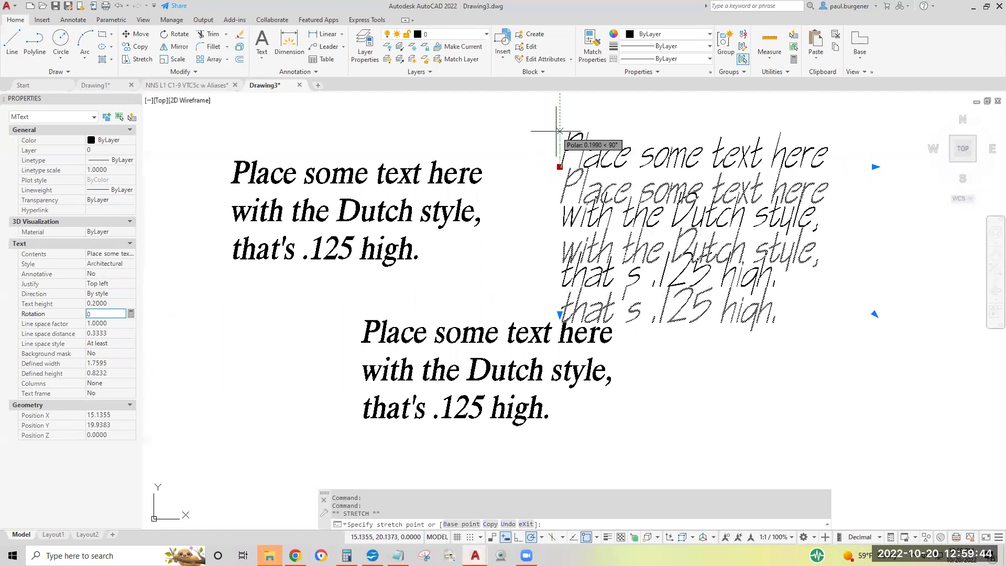
left_click(559, 131)
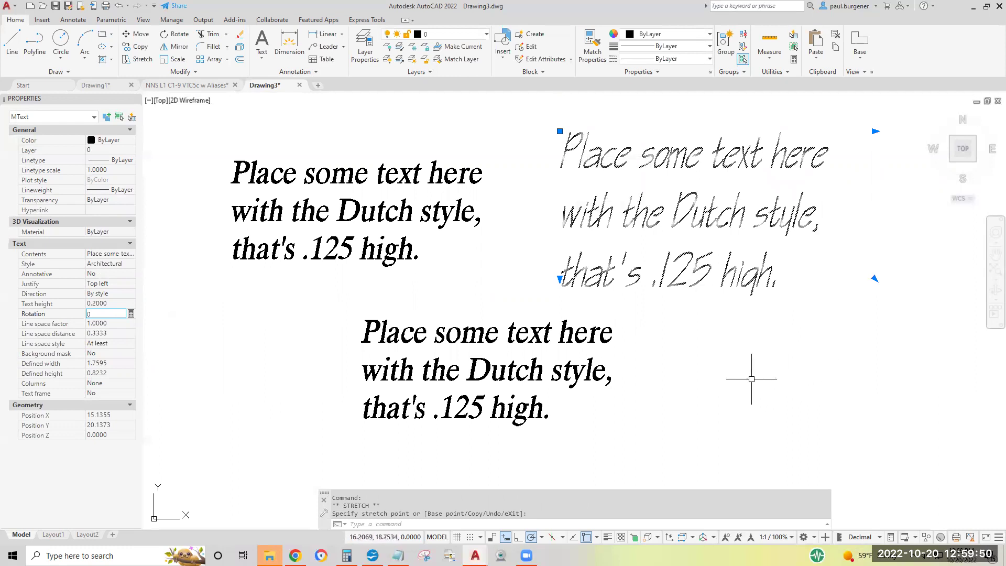
key("Escape")
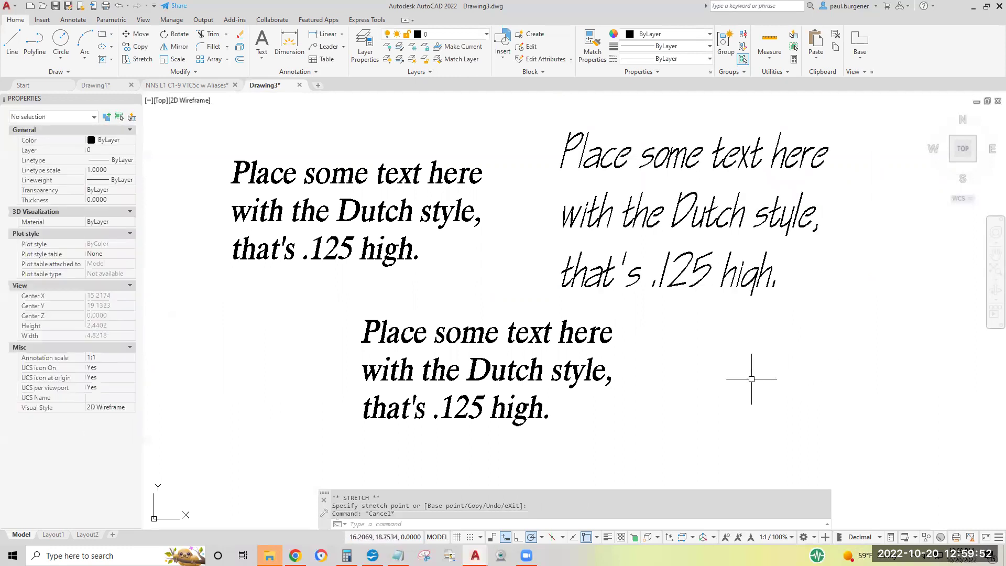
Edit the upper-right paragraph's text, replacing 'Dutch' with 'Architectural' and '125' with '2'.
left_click(522, 329)
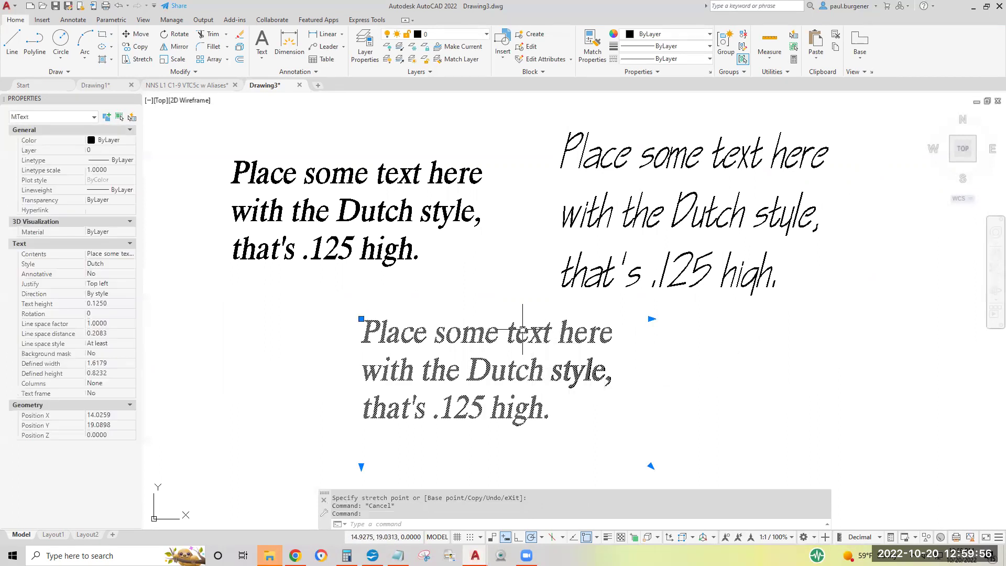
double_click(706, 215)
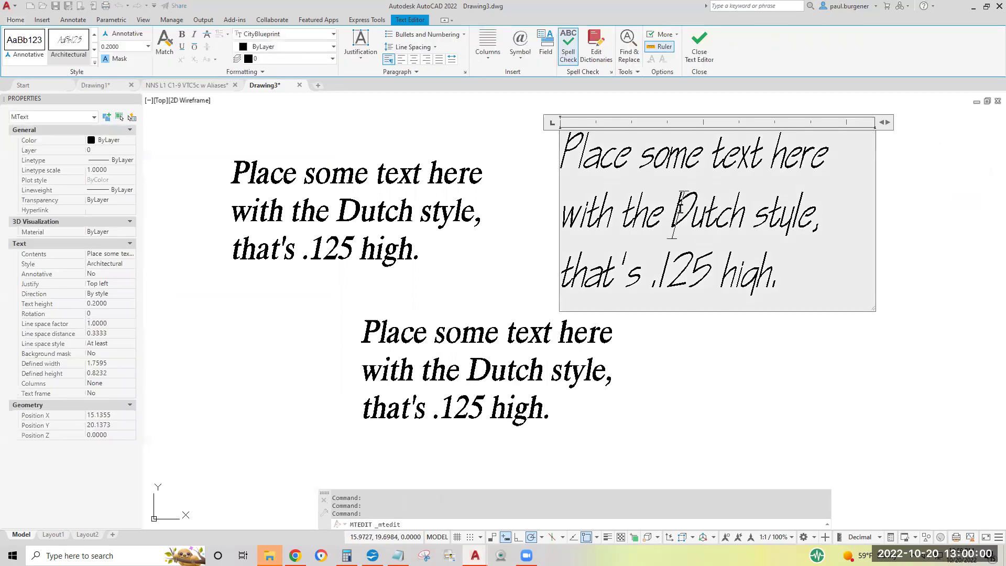
left_click_drag(675, 215, 746, 214)
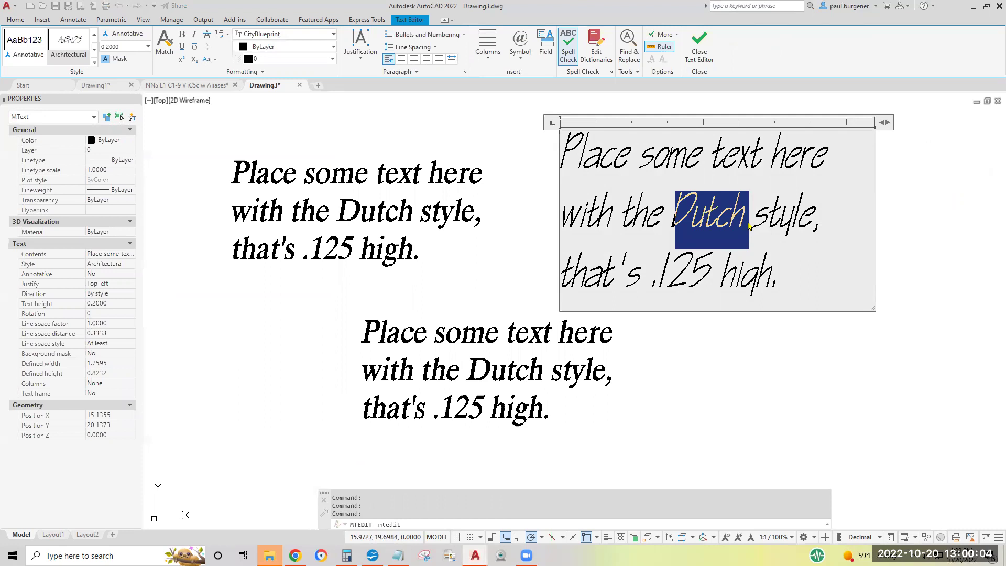
type("Archite")
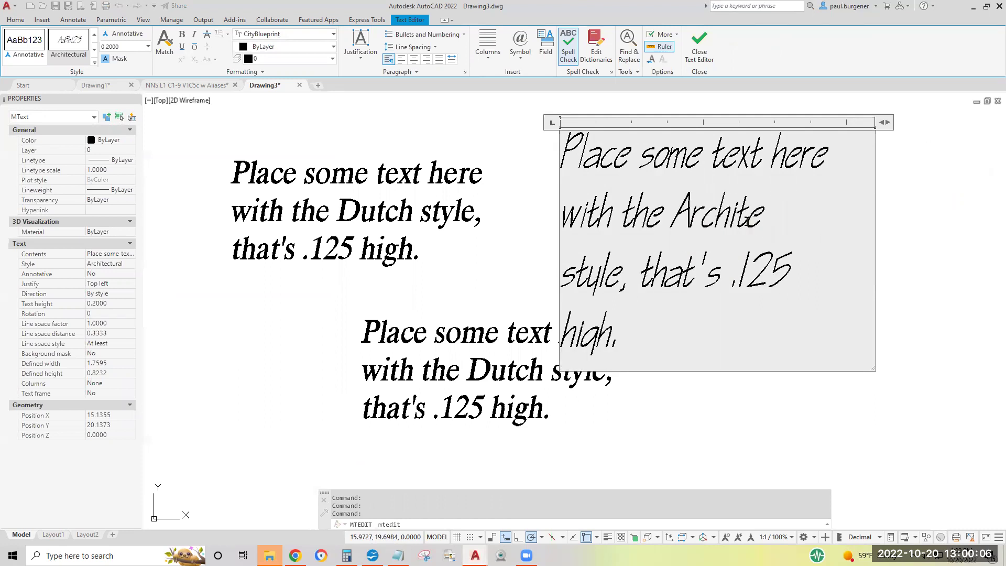
type("ctural")
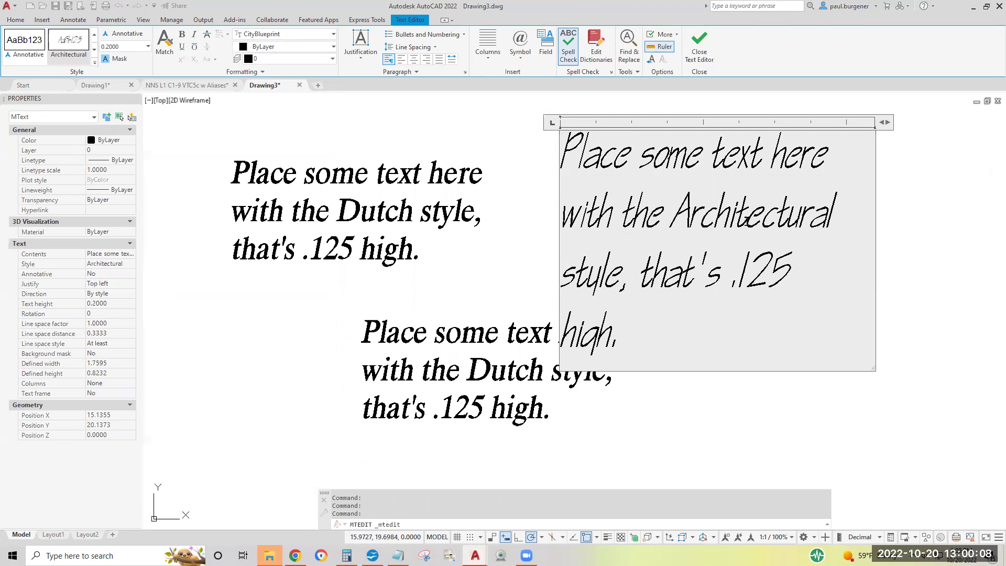
left_click_drag(735, 277, 800, 274)
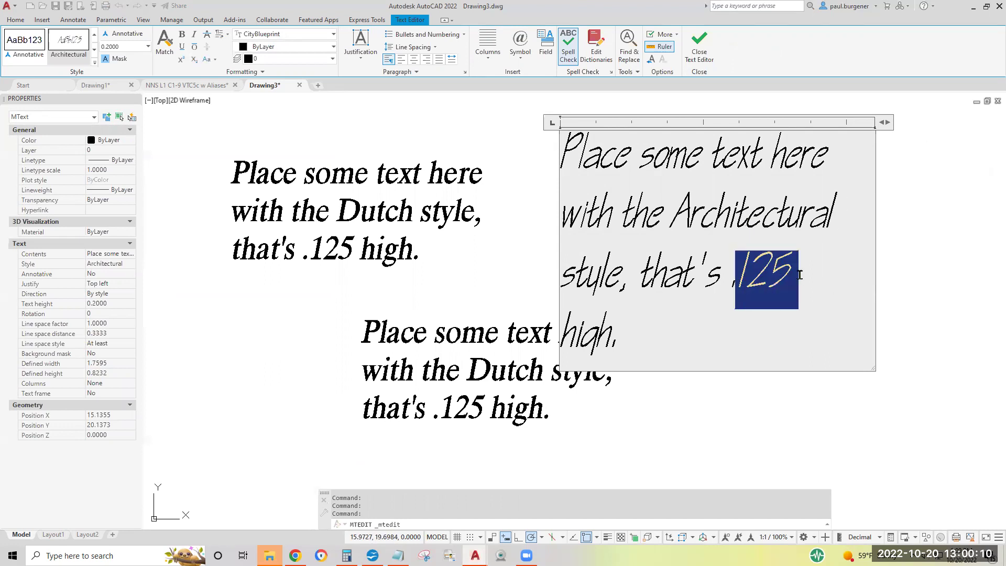
type("2 high")
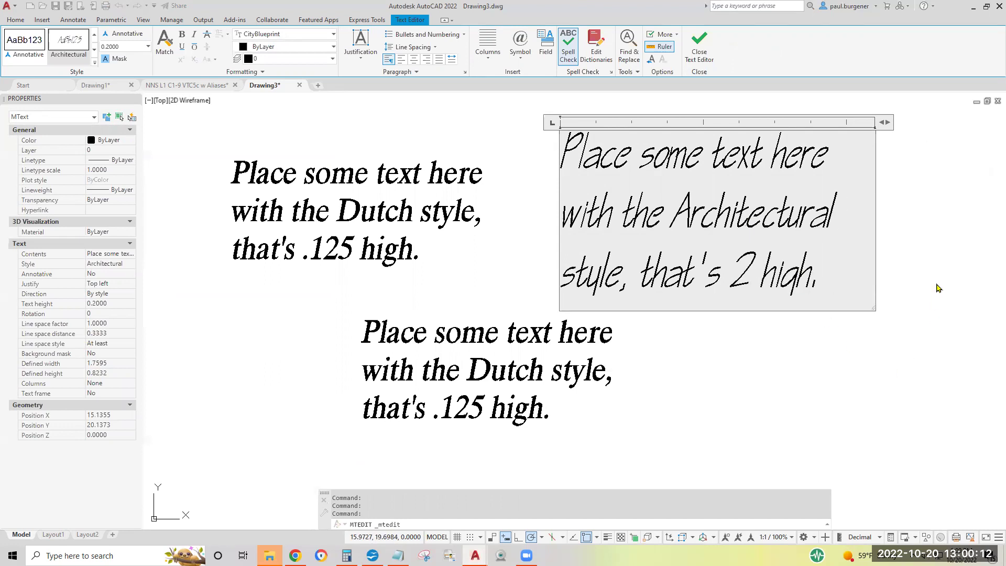
left_click(937, 288)
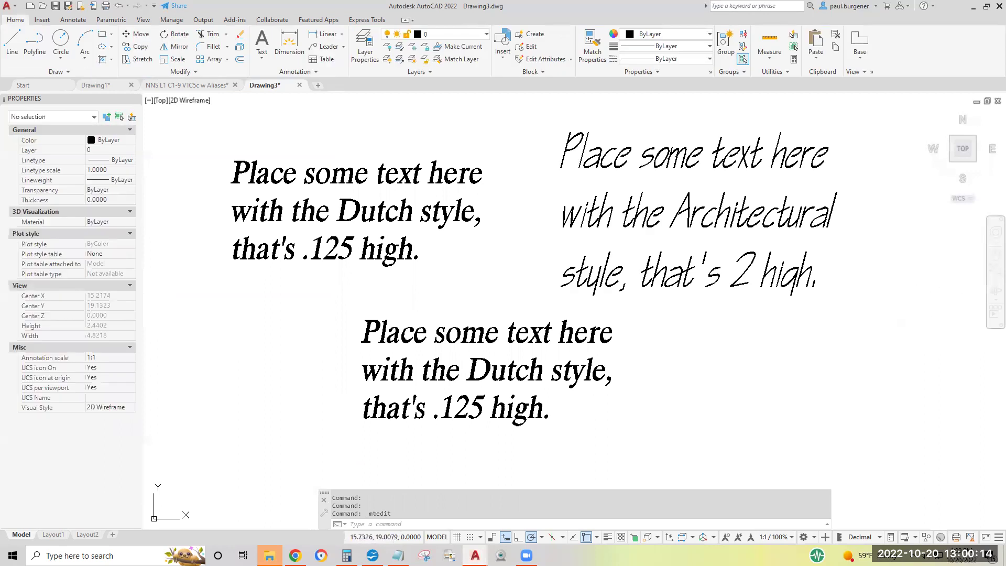
Set the lower paragraph's style to Swiss and its text height to 0.1.
left_click(531, 331)
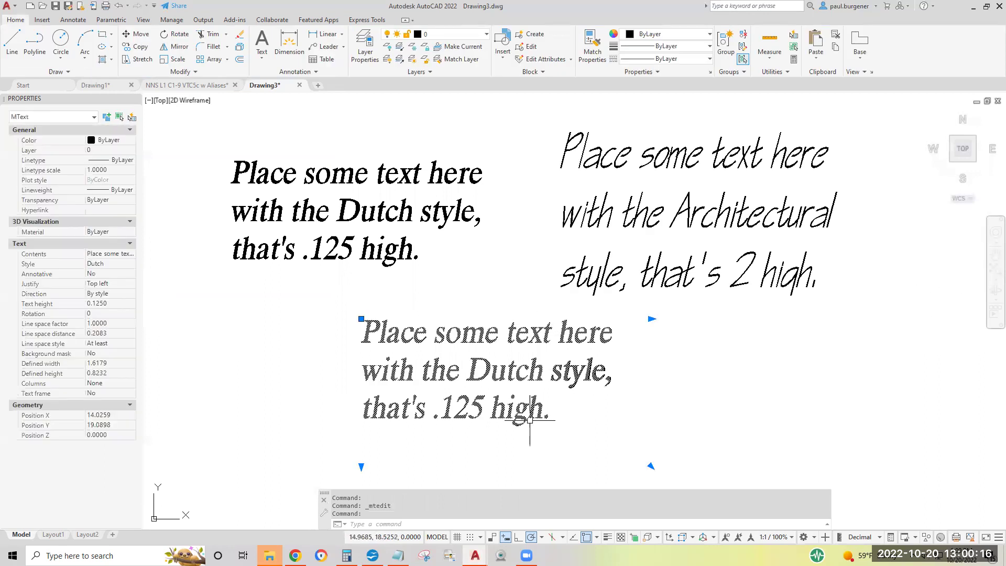
left_click(126, 268)
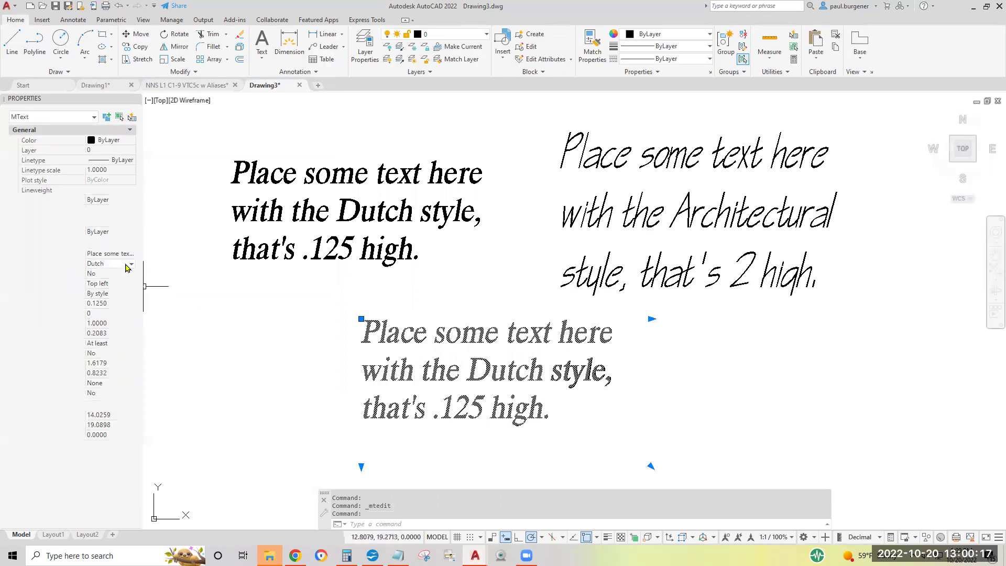
left_click(110, 266)
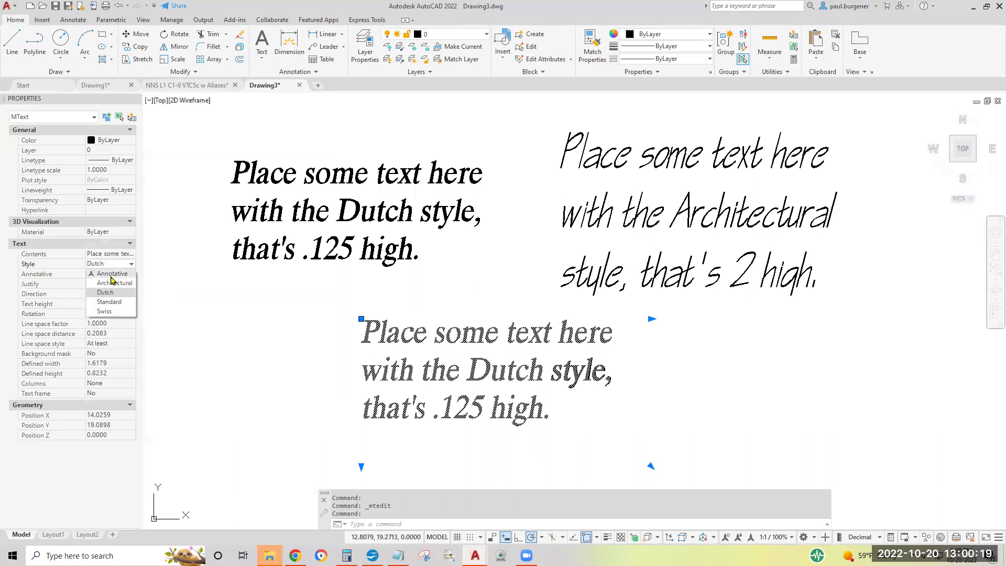
left_click(105, 312)
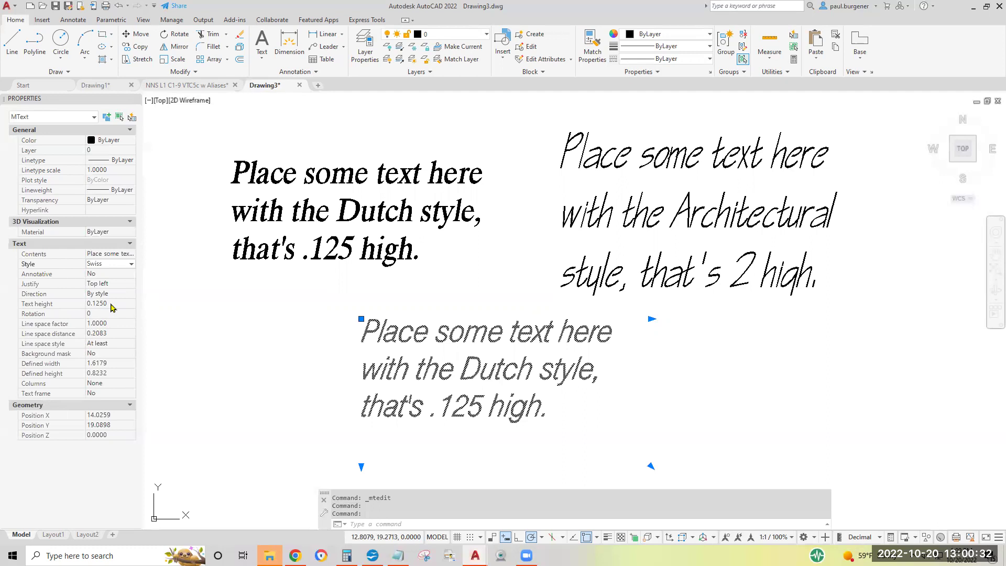
left_click(110, 303)
type(".")
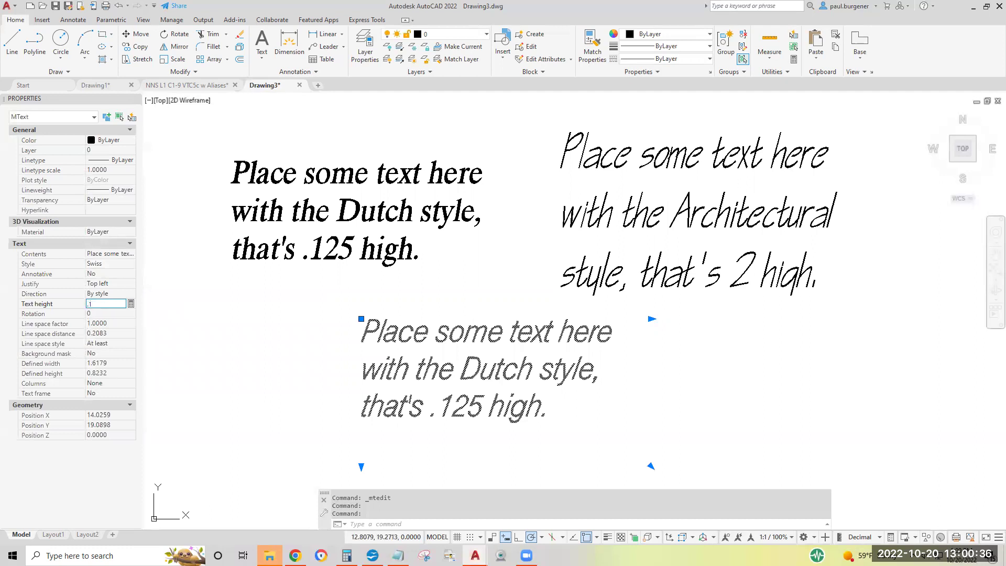
type("1")
key("Tab")
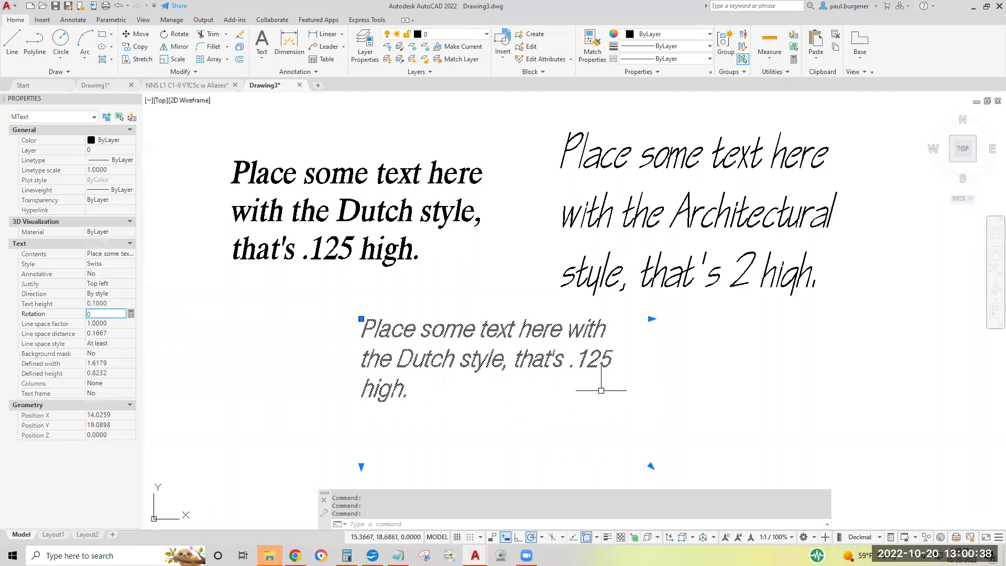
Pull the Swiss paragraph's width grip leftward to narrow it, then deselect.
left_click(651, 318)
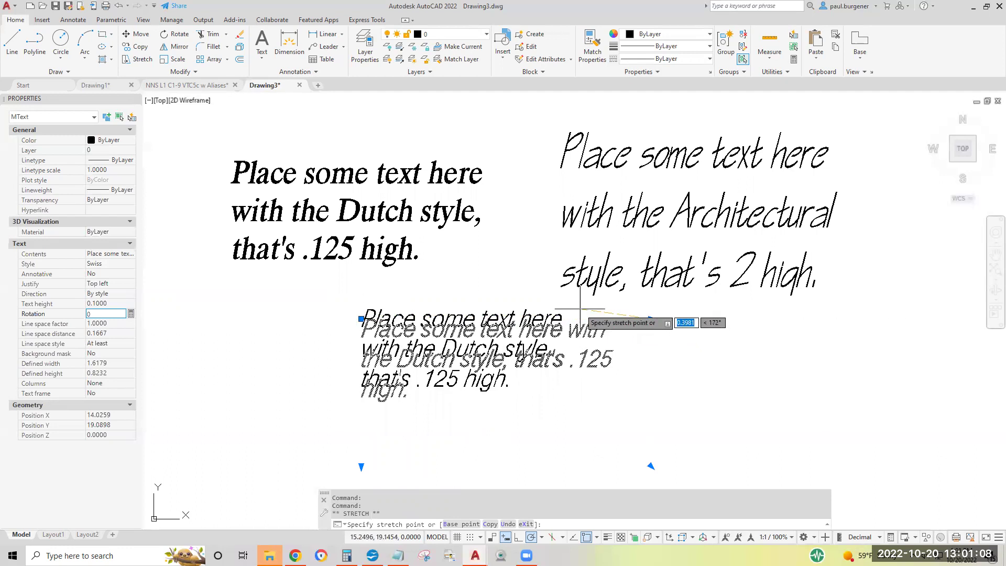
left_click(581, 310)
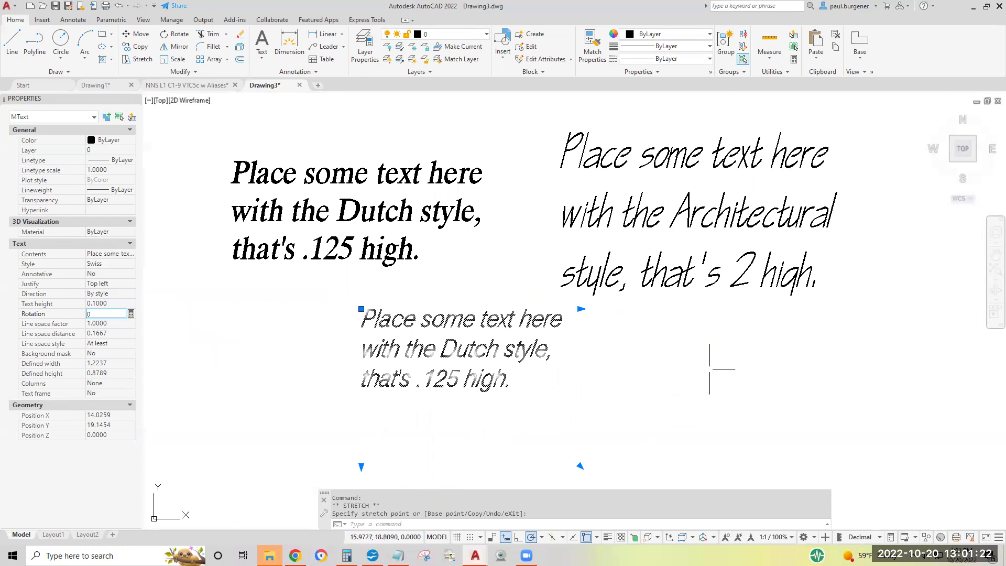
key("Escape")
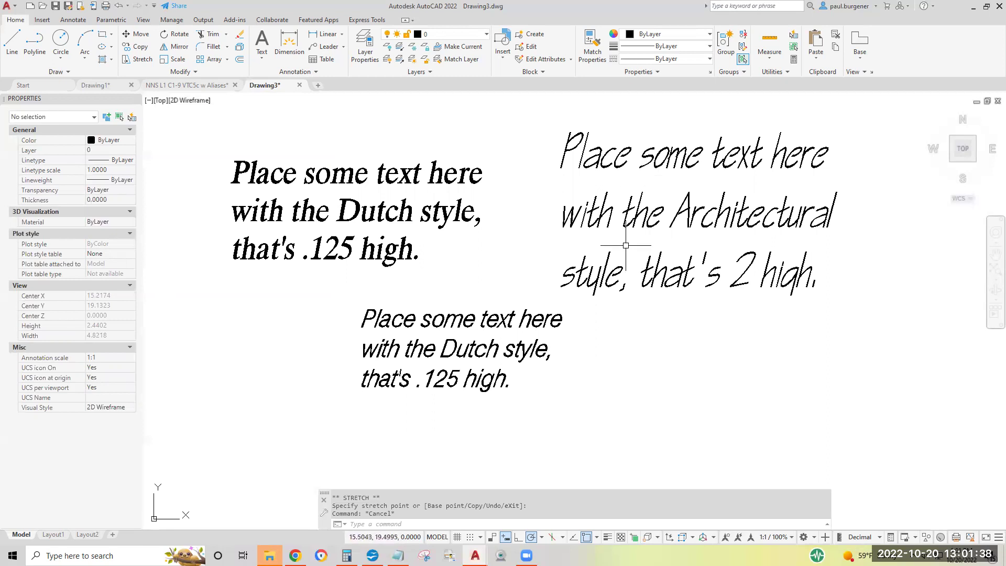
Justify the Dutch and Architectural paragraphs Middle center in Properties, then deselect them.
left_click(579, 139)
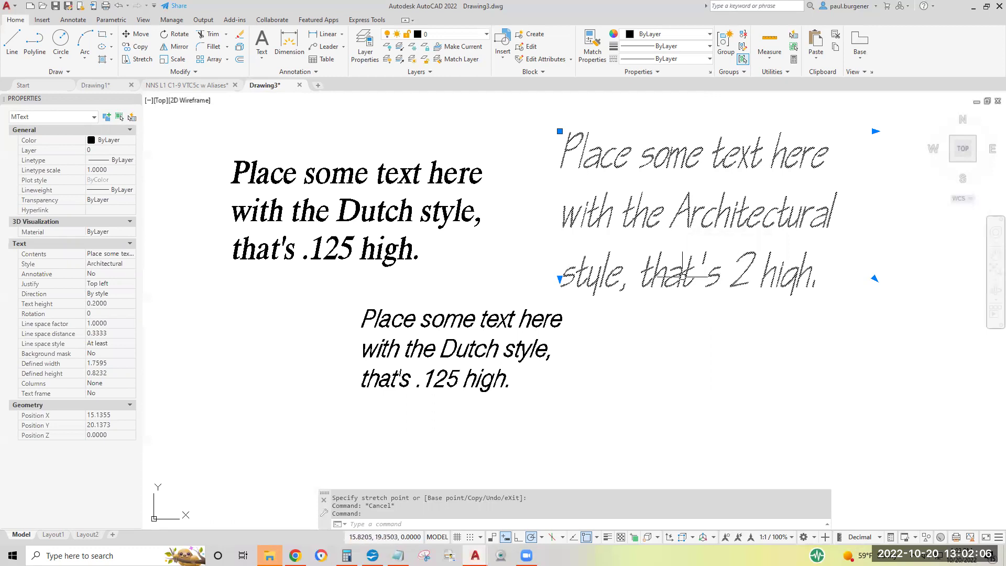
left_click(362, 215)
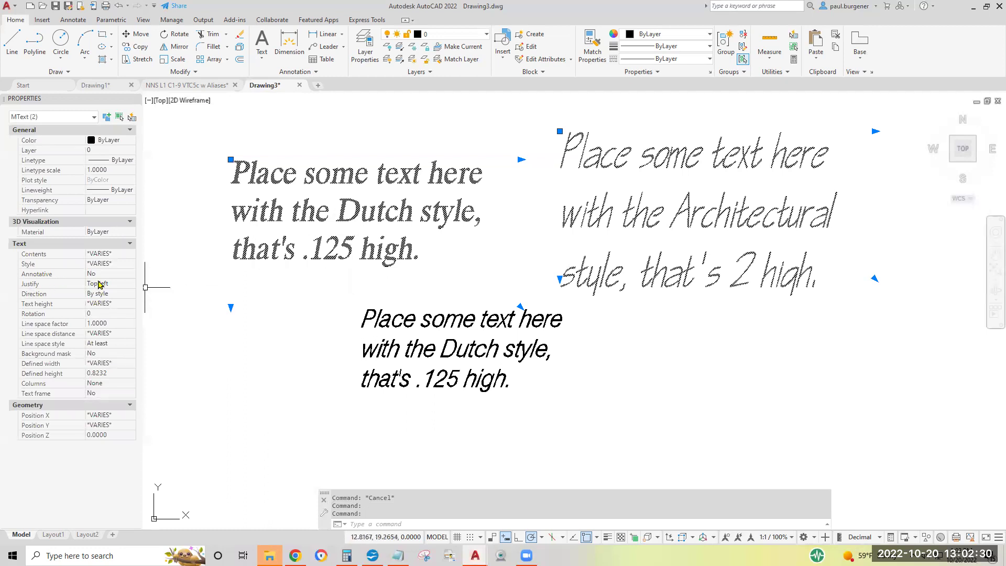
left_click(121, 285)
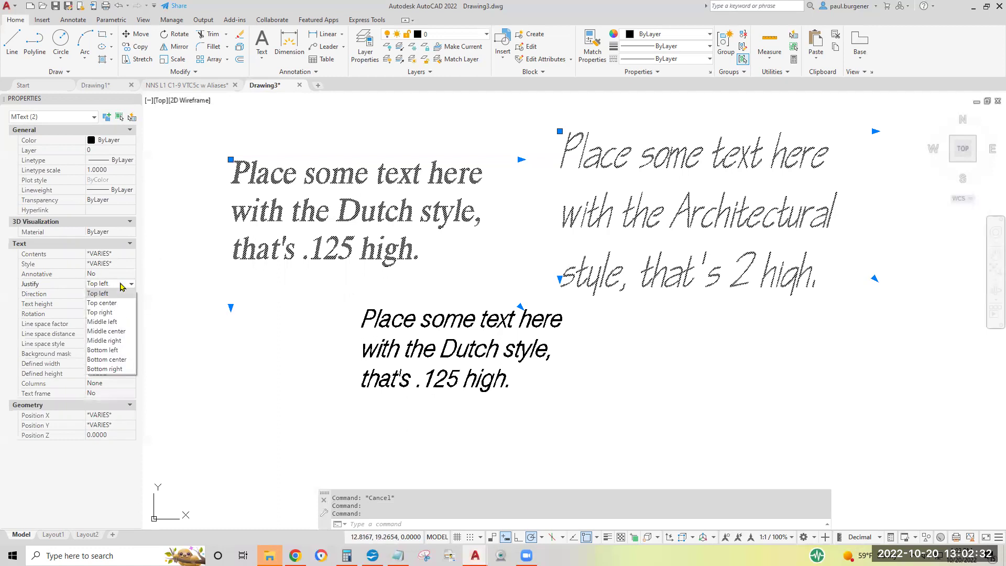
left_click(125, 331)
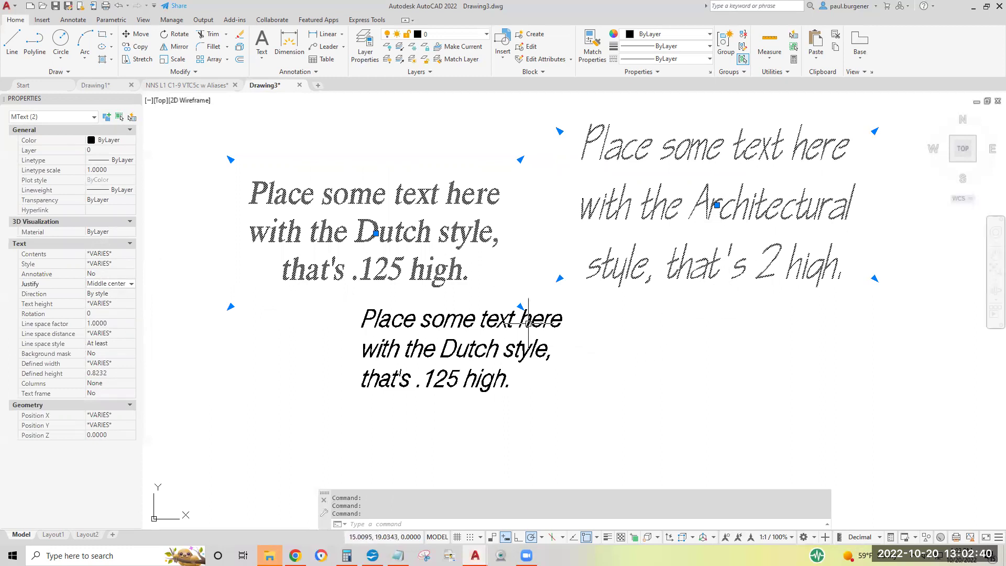
key("Escape")
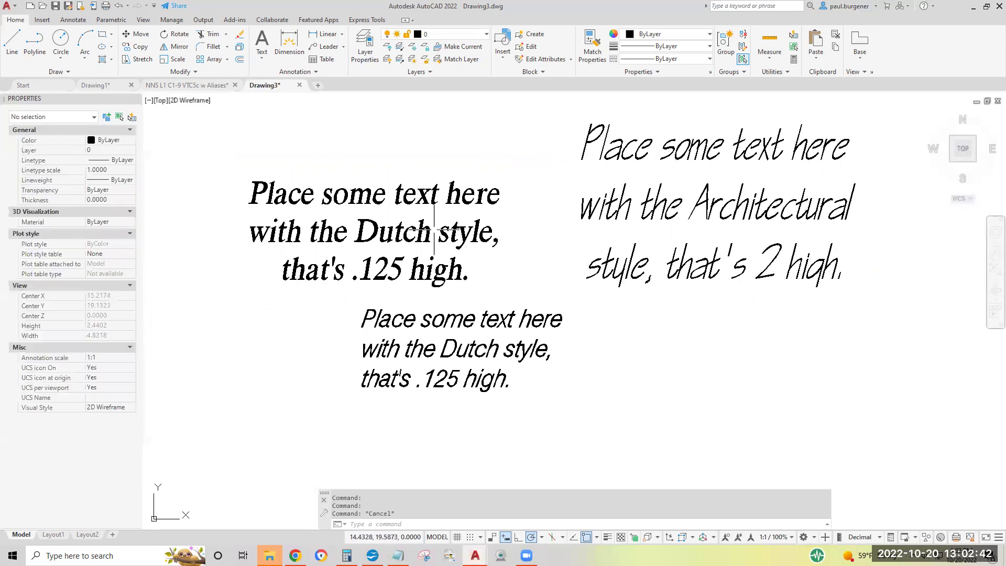
Select the Dutch paragraph on its own.
left_click(366, 230)
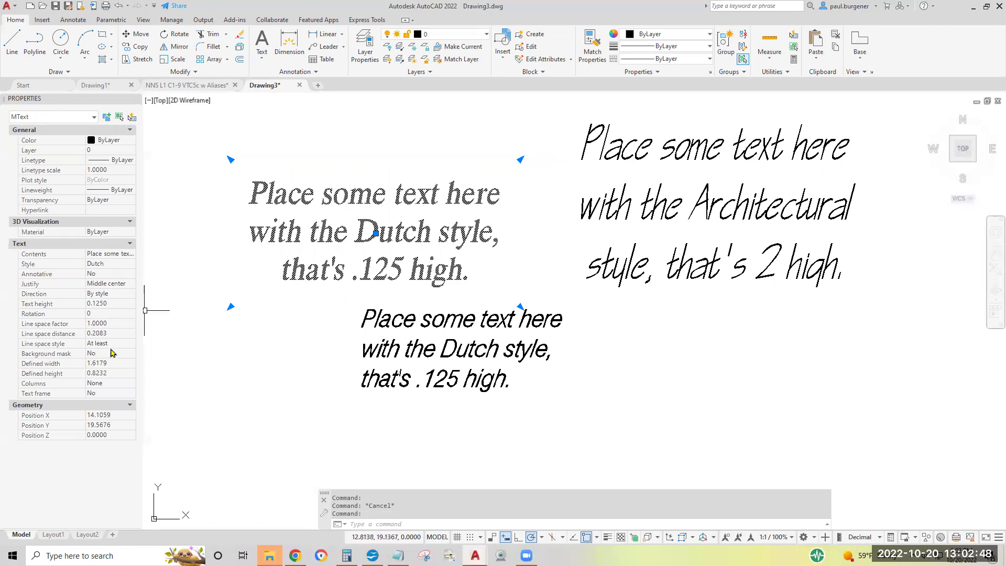
left_click(120, 323)
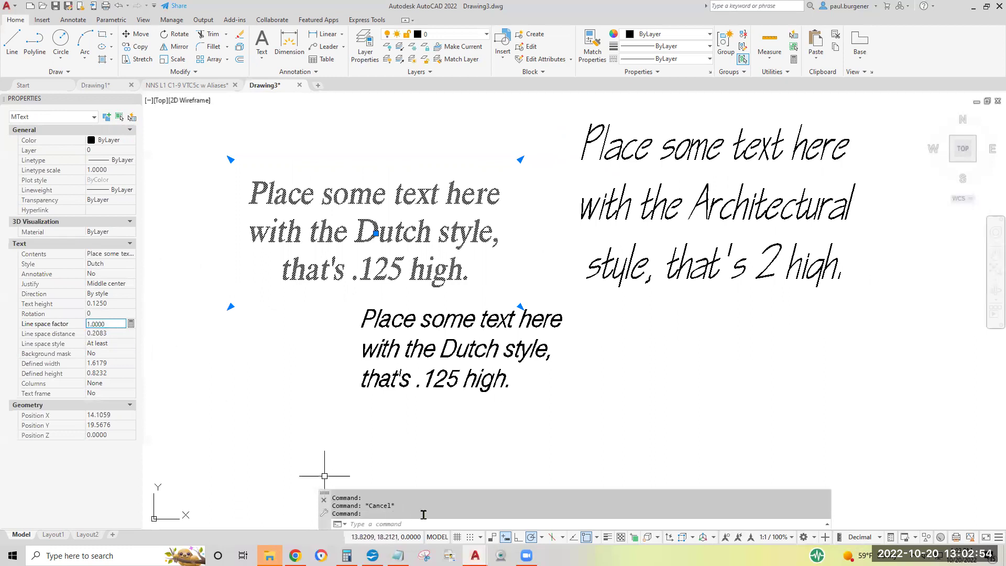
key("Escape")
left_click(421, 240)
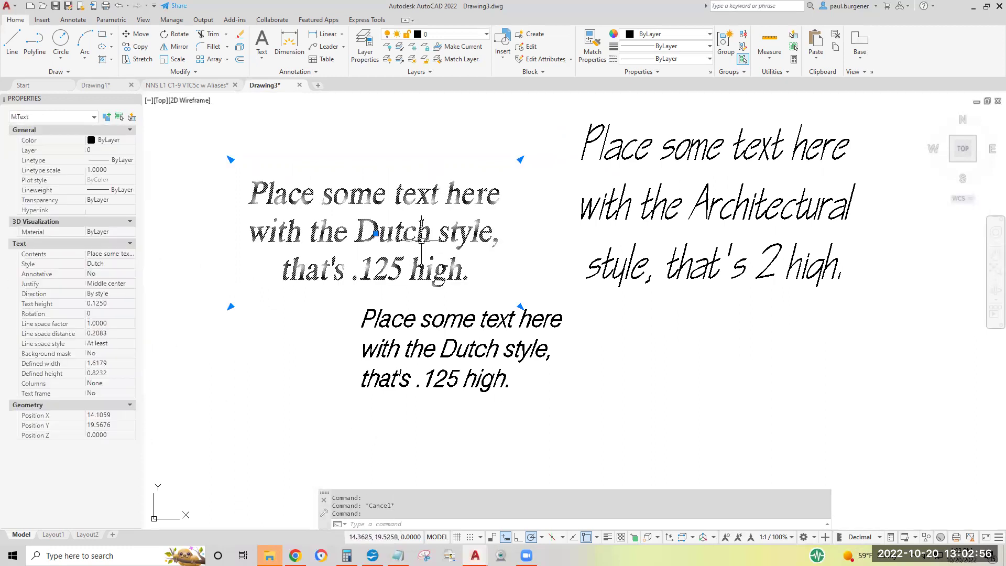
key("Escape")
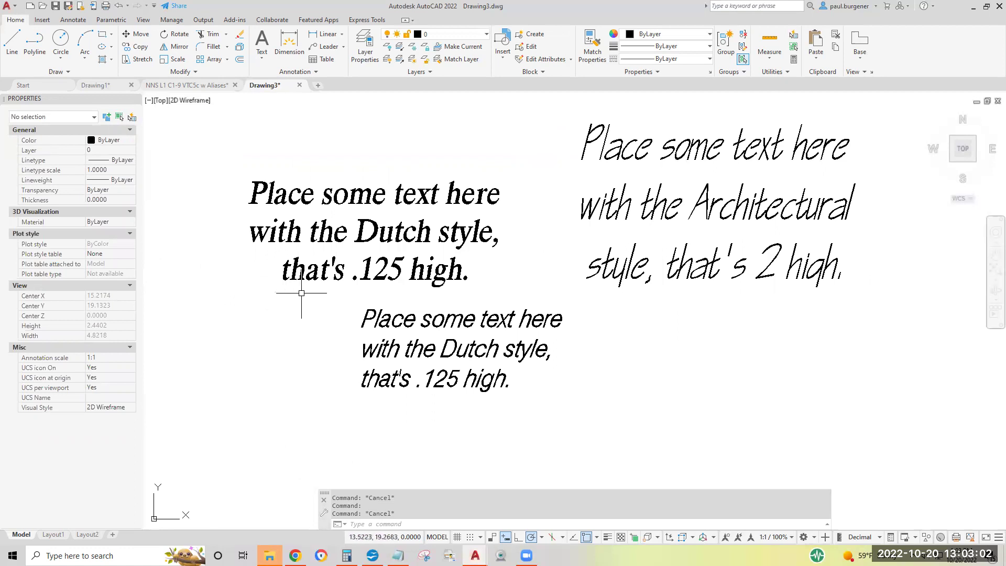
left_click(391, 238)
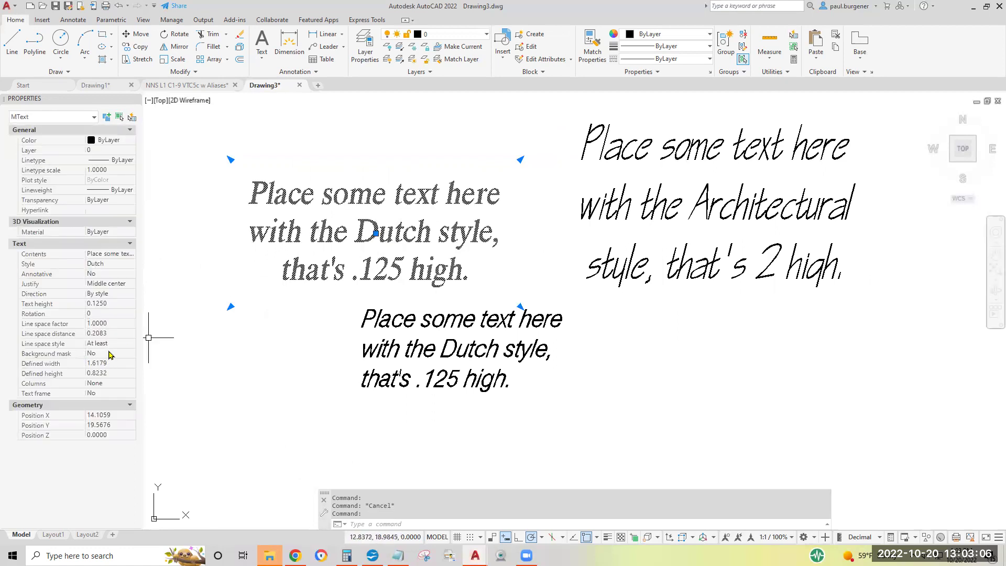
Set the Dutch paragraph's line space factor to 0.8 and line space style to Exactly.
left_click(118, 324)
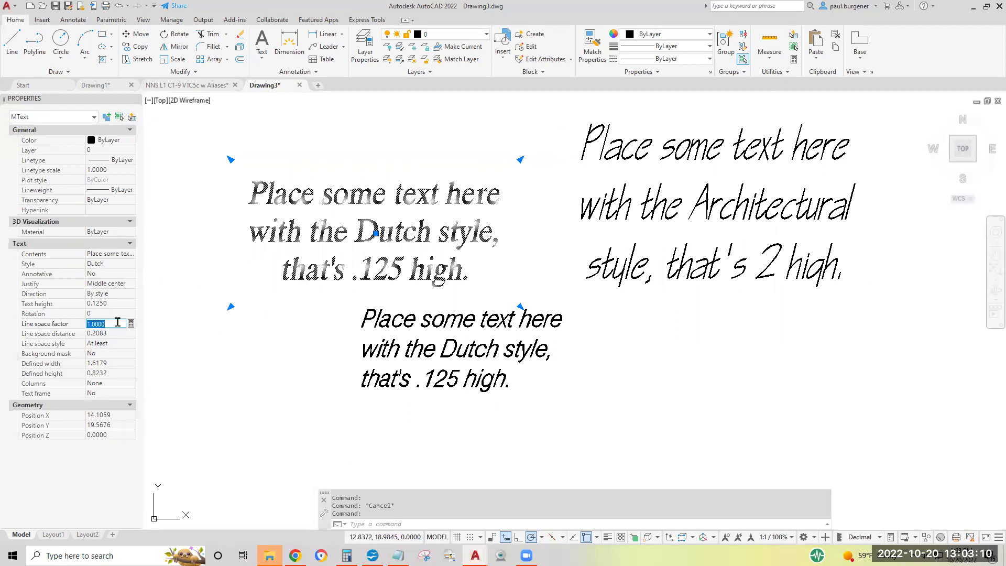
type(".8")
left_click(115, 334)
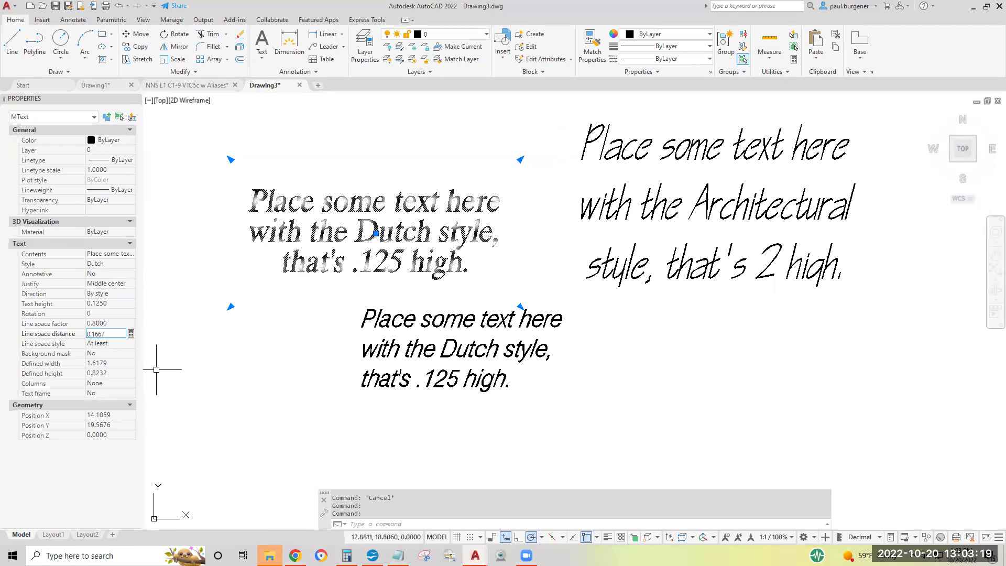
left_click(113, 344)
left_click(112, 344)
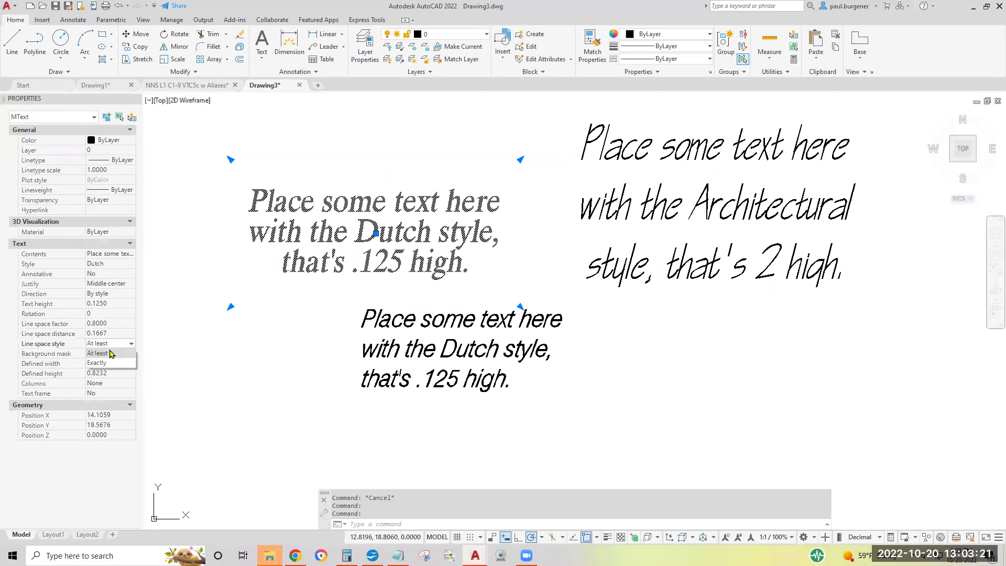
left_click(95, 363)
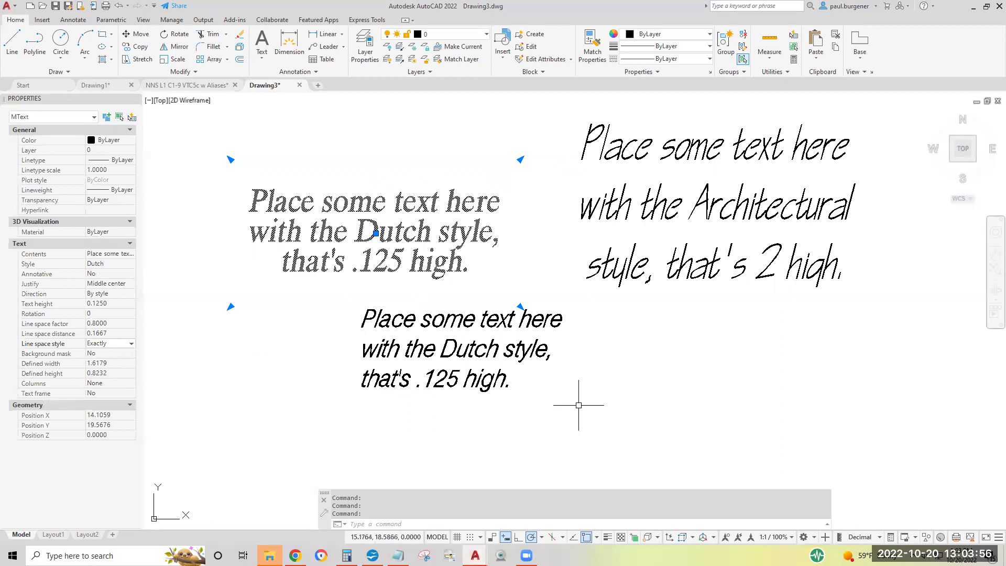
key("Escape")
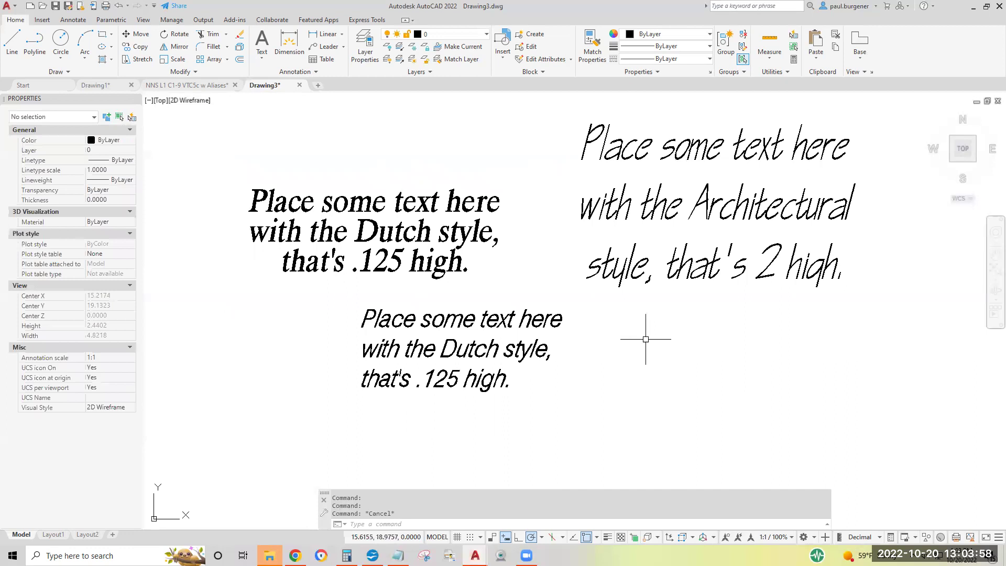
Set the Architectural paragraph's line space factor to 0.9, then deselect it.
left_click(669, 202)
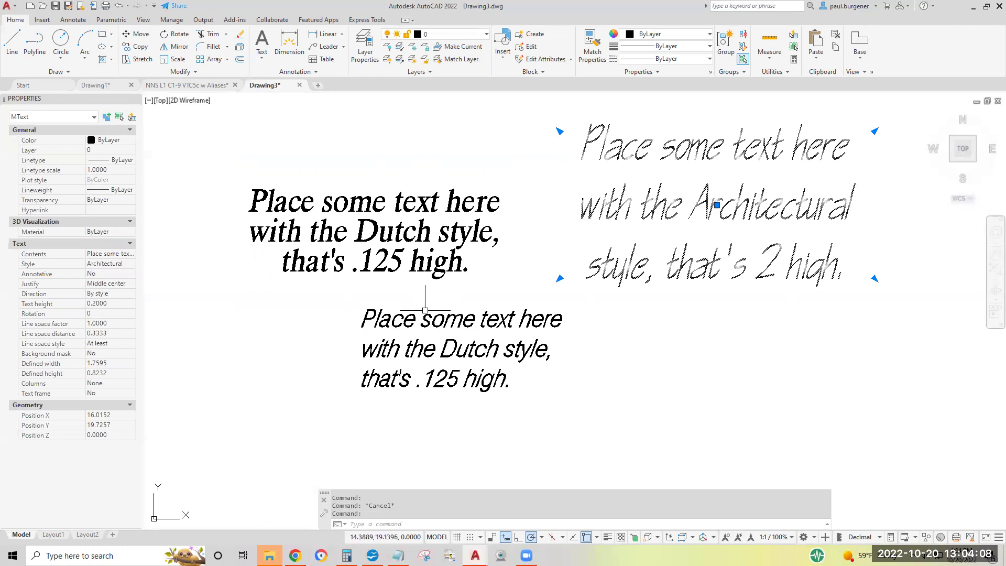
left_click(113, 324)
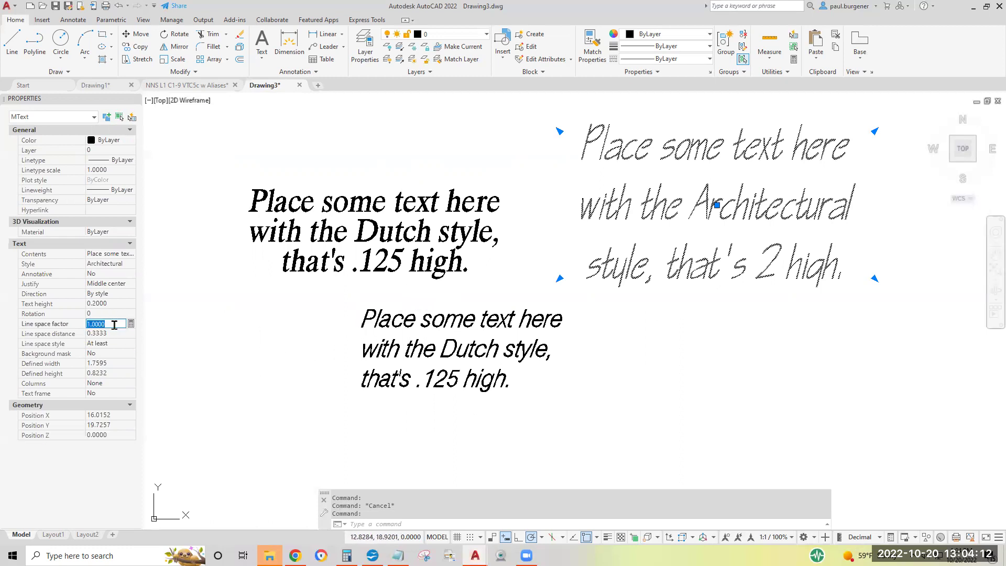
type(".9")
key("Tab")
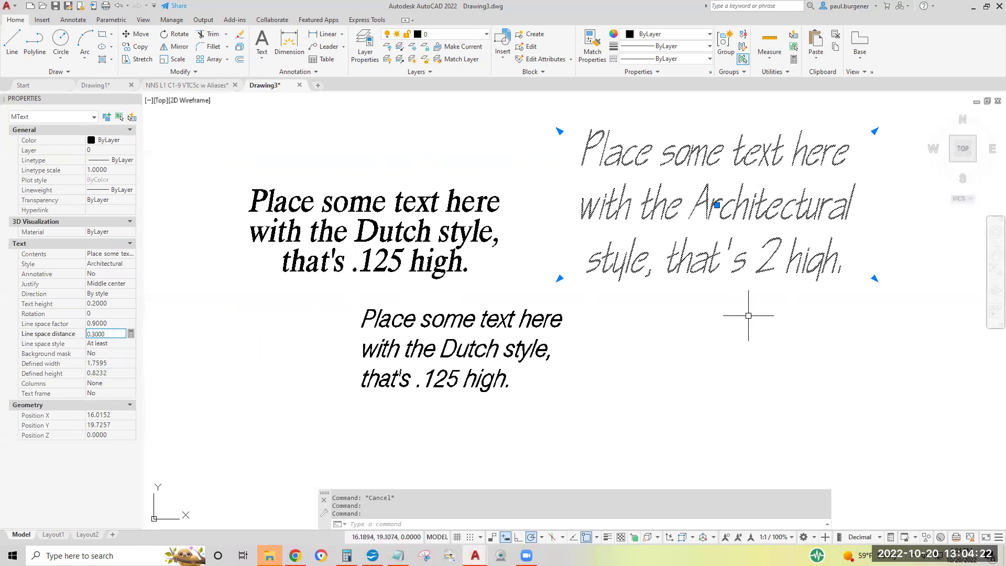
key("Escape")
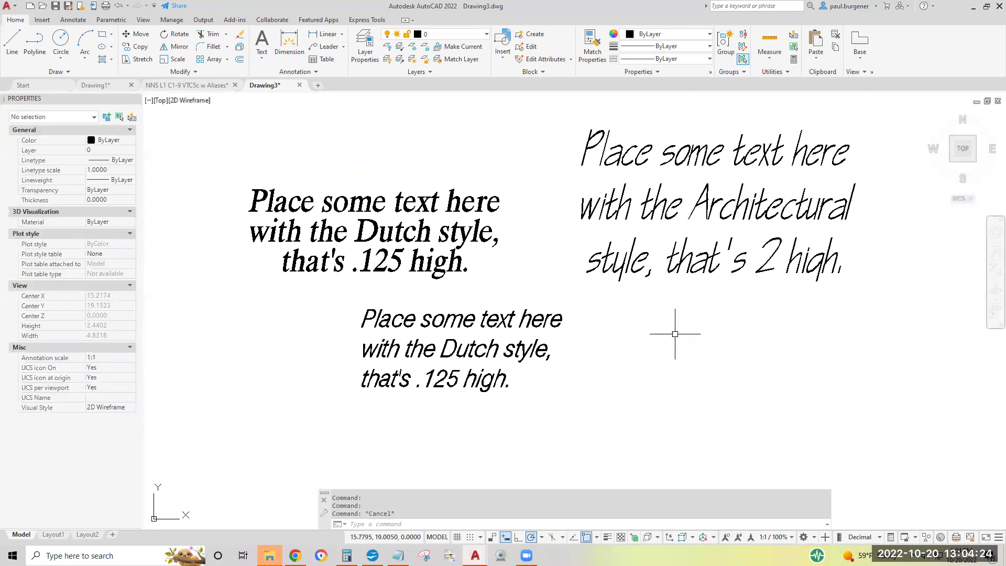
Replace the word 'Dutch' with 'Swiss' in the lower paragraph.
left_click(520, 354)
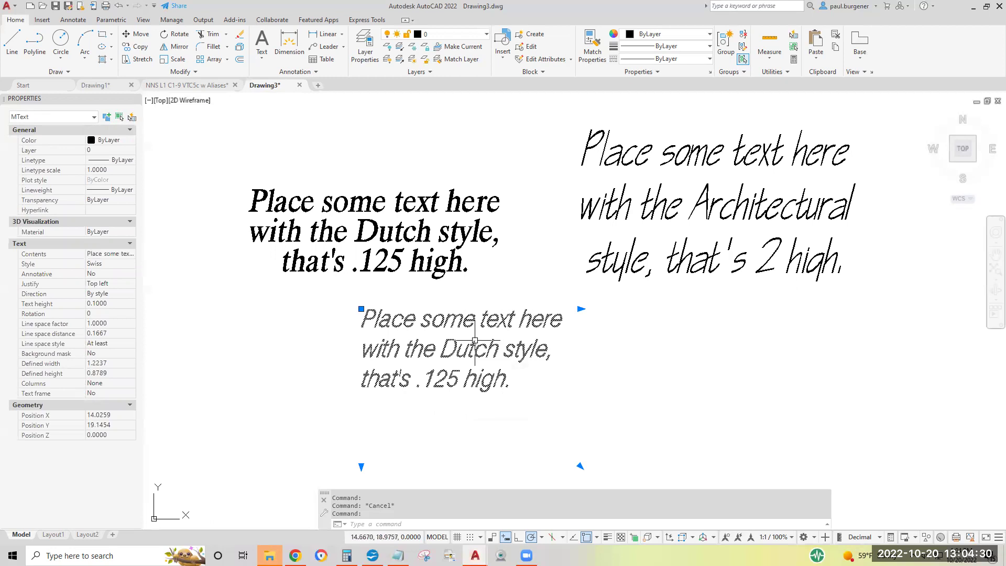
double_click(469, 350)
left_click_drag(505, 350, 440, 350)
type("Swis")
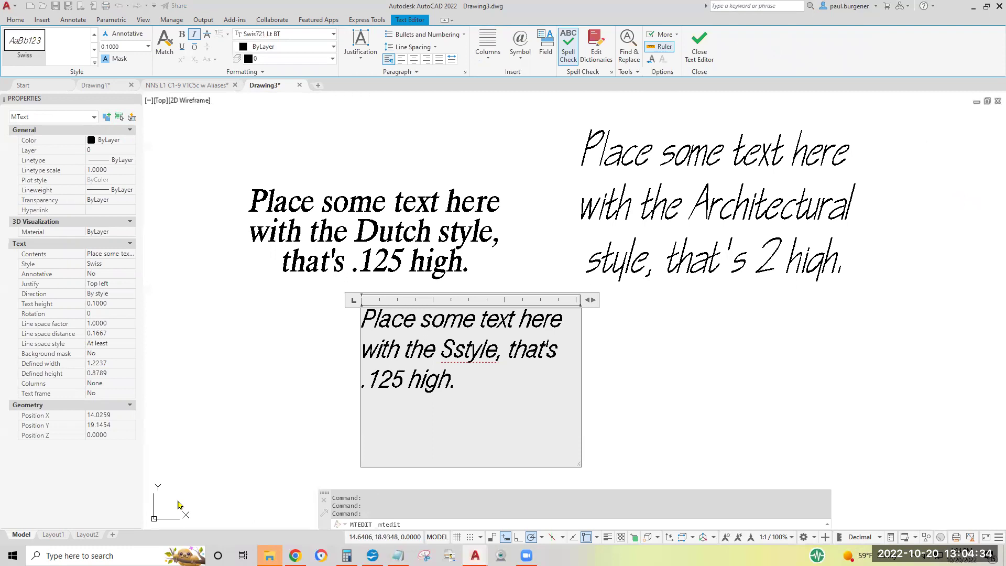
type("ss")
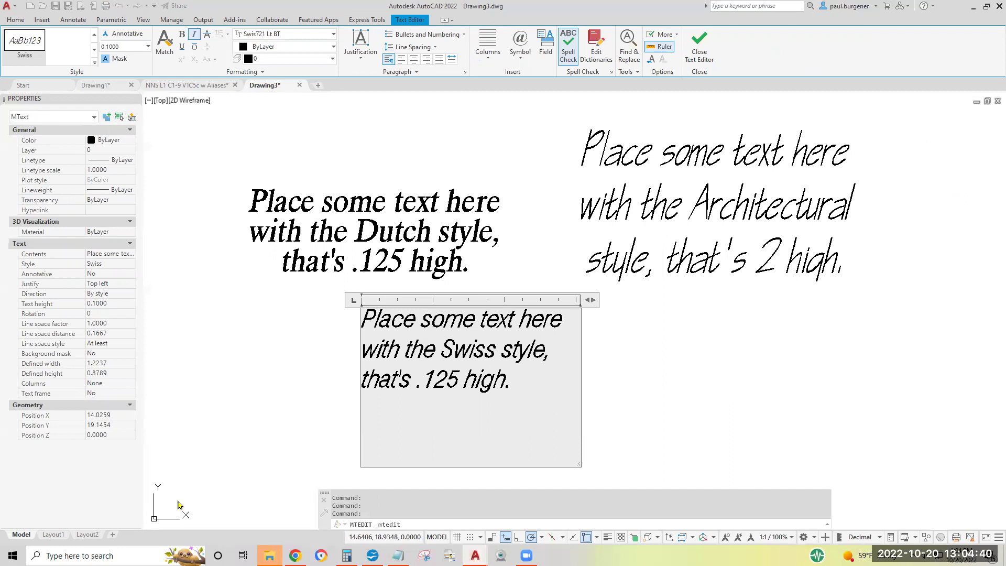
left_click(177, 501)
scroll(177, 501, "down", 4)
right_click(177, 501)
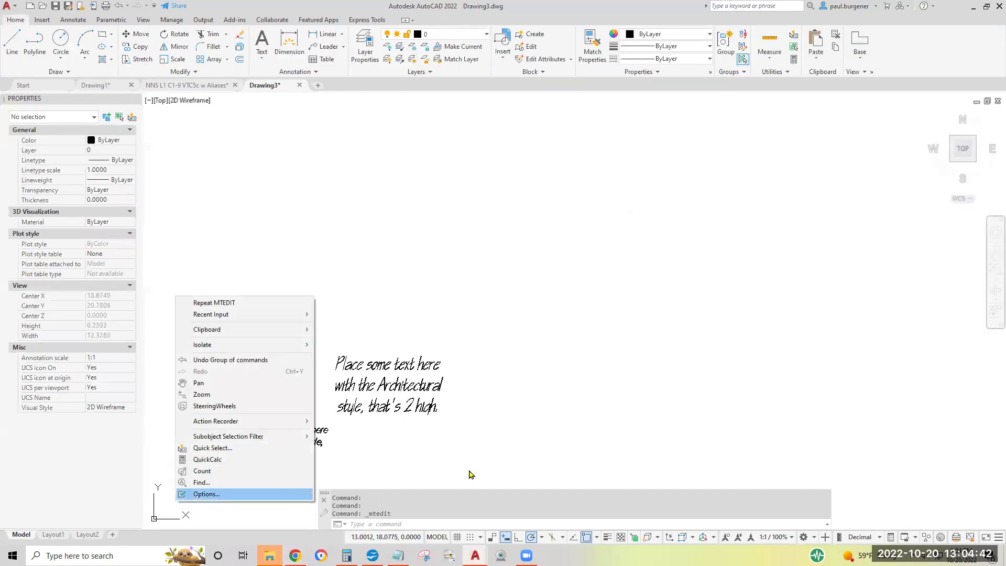
key("Escape")
mouse_move(494, 348)
middle_mouse_down()
mouse_move(674, 303)
mouse_move(722, 249)
middle_mouse_up()
scroll(563, 323, "up", 6)
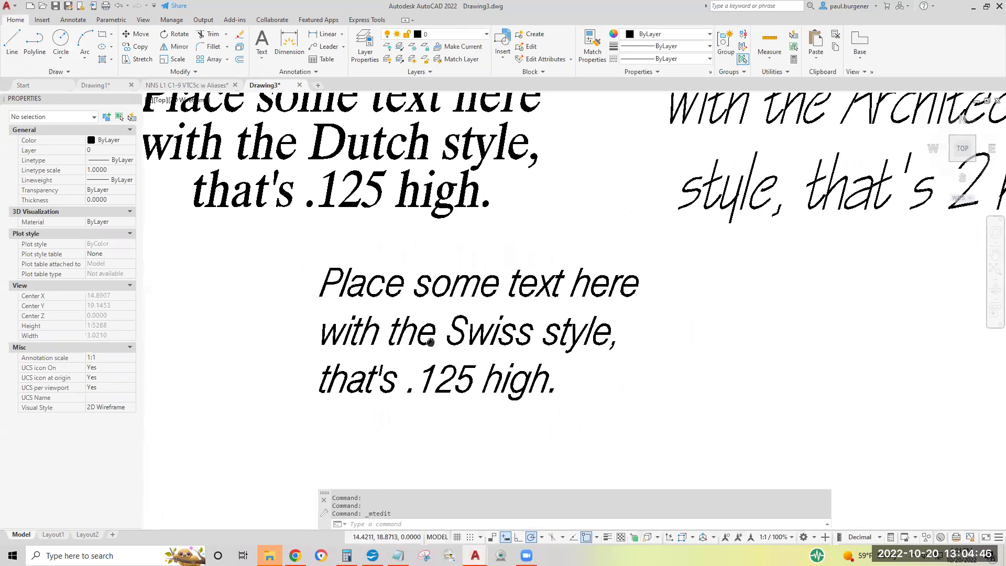
Delete '25' from '.125' so the Swiss paragraph states it is .1 high.
double_click(443, 376)
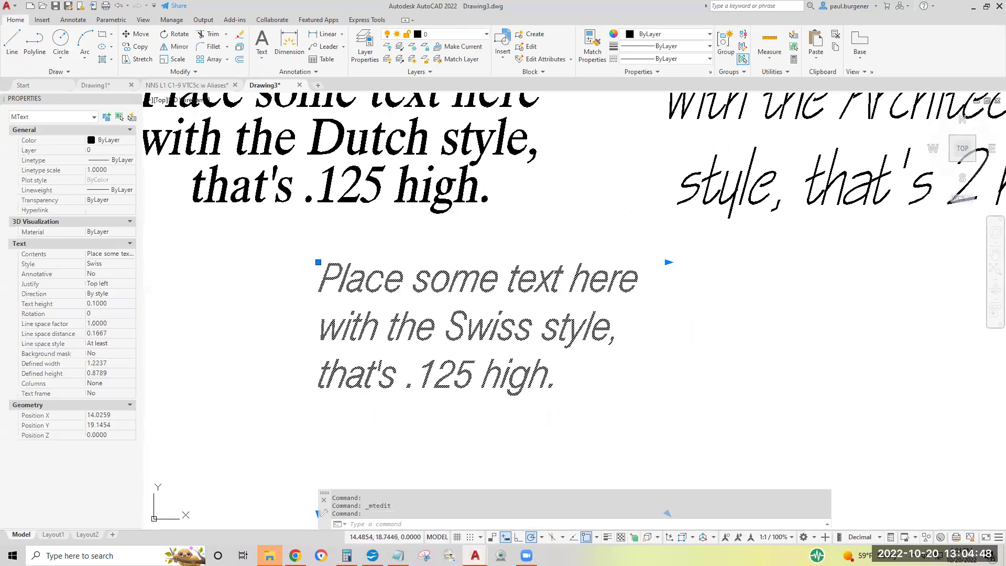
left_click_drag(432, 374, 474, 376)
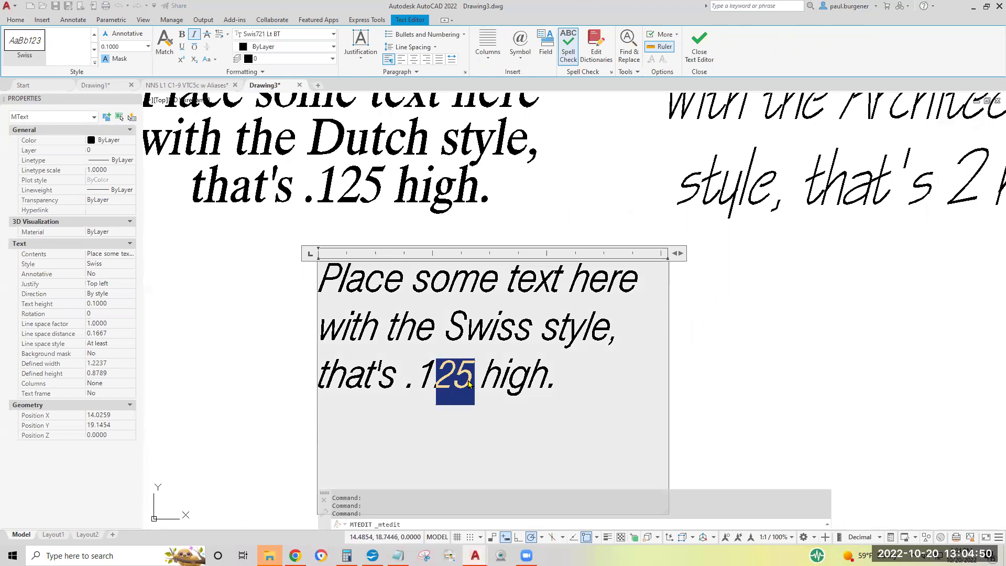
key("Delete")
left_click(733, 402)
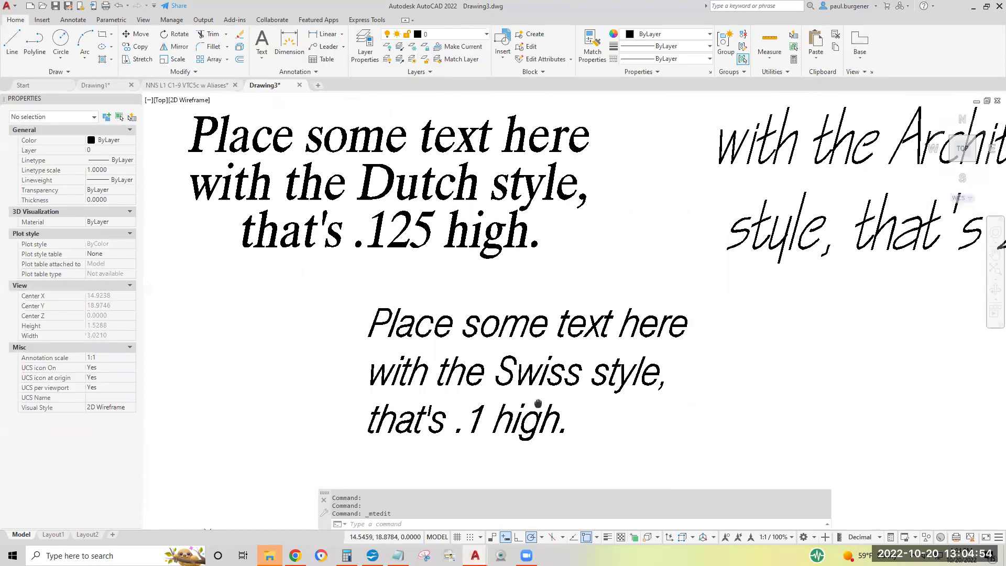
middle_click_drag(480, 352, 553, 413)
Set the Swiss paragraph's justification to Middle center.
left_click(545, 397)
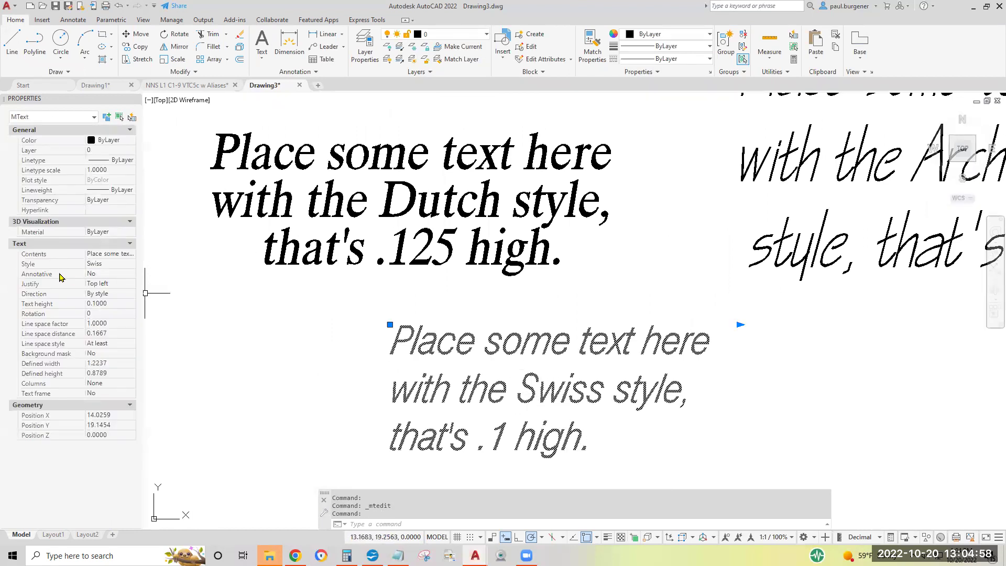
left_click(121, 283)
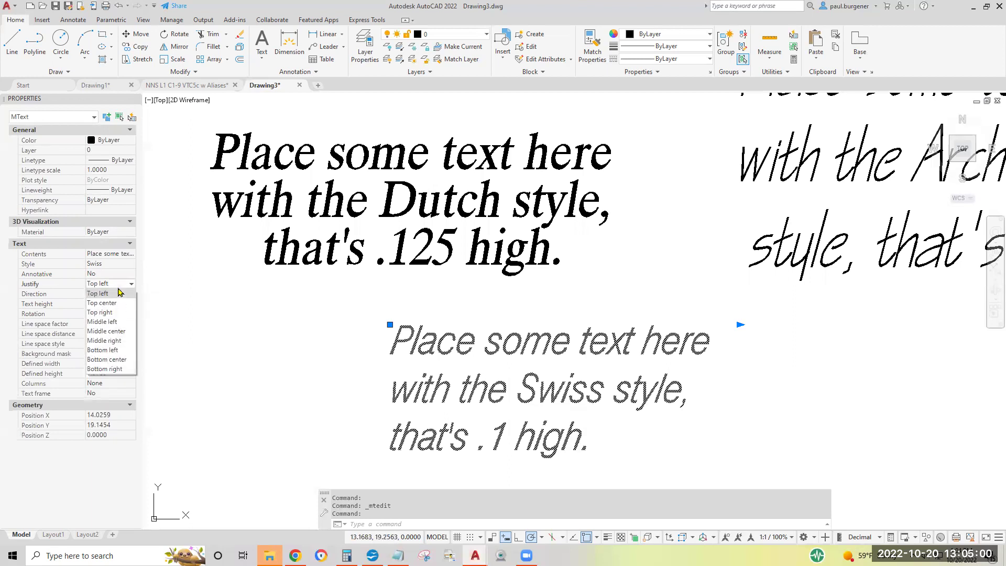
left_click(106, 331)
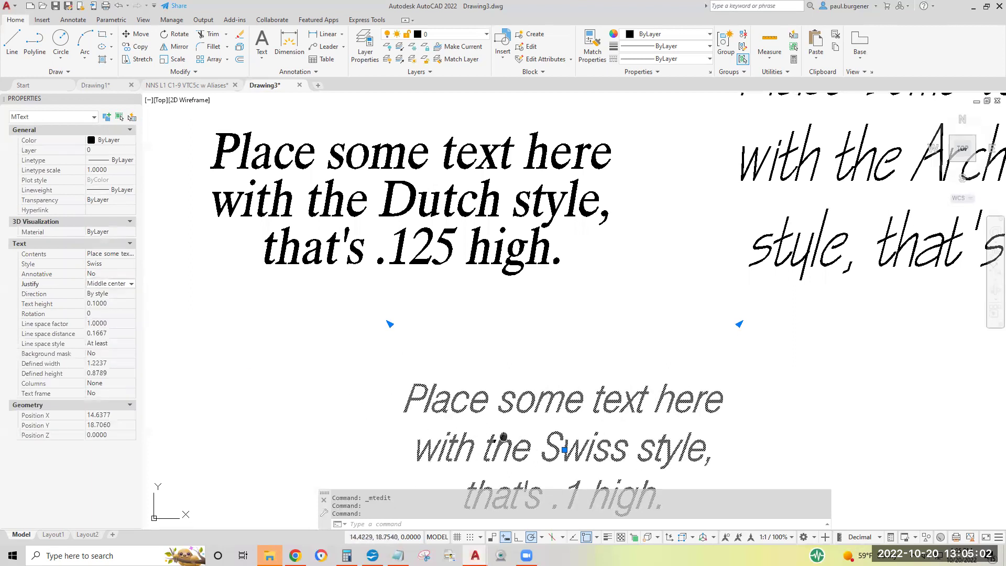
Pull the frame's lower-right grip upward to shorten it to 0.6432 height.
middle_click_drag(513, 431, 496, 299)
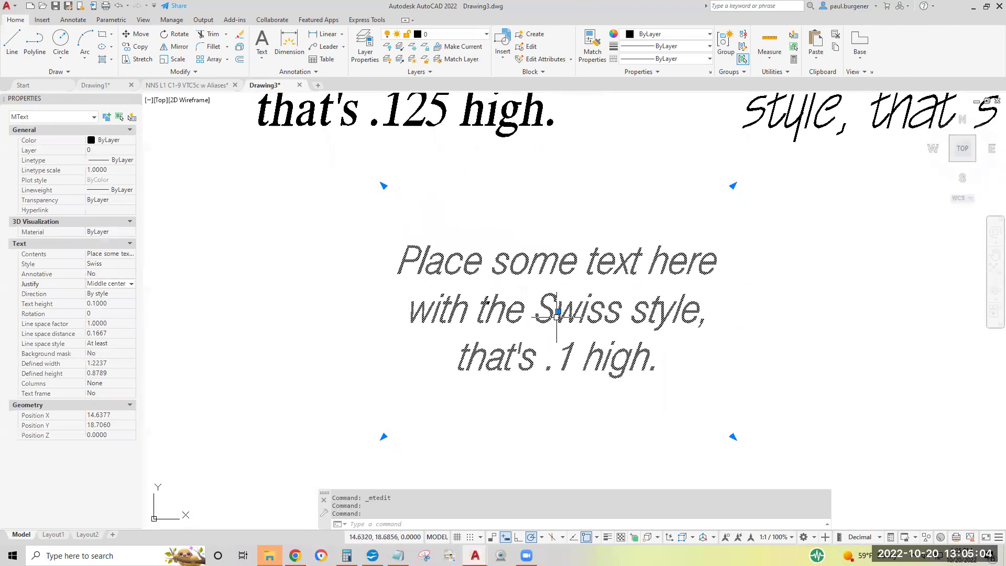
left_click(733, 436)
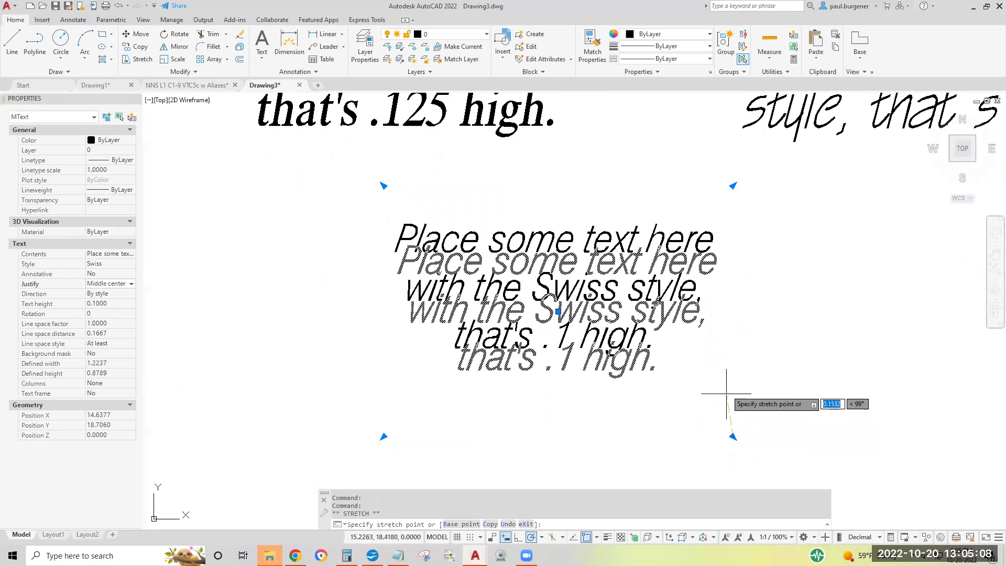
left_click(725, 369)
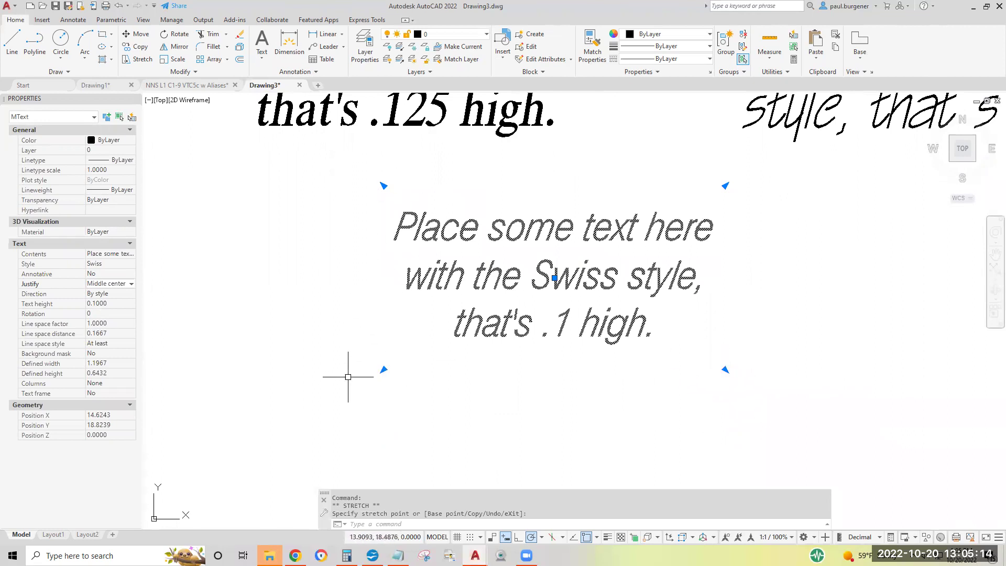
Widen the Swiss frame leftward and give it Exactly line spacing with factor 1.2.
left_click(383, 369)
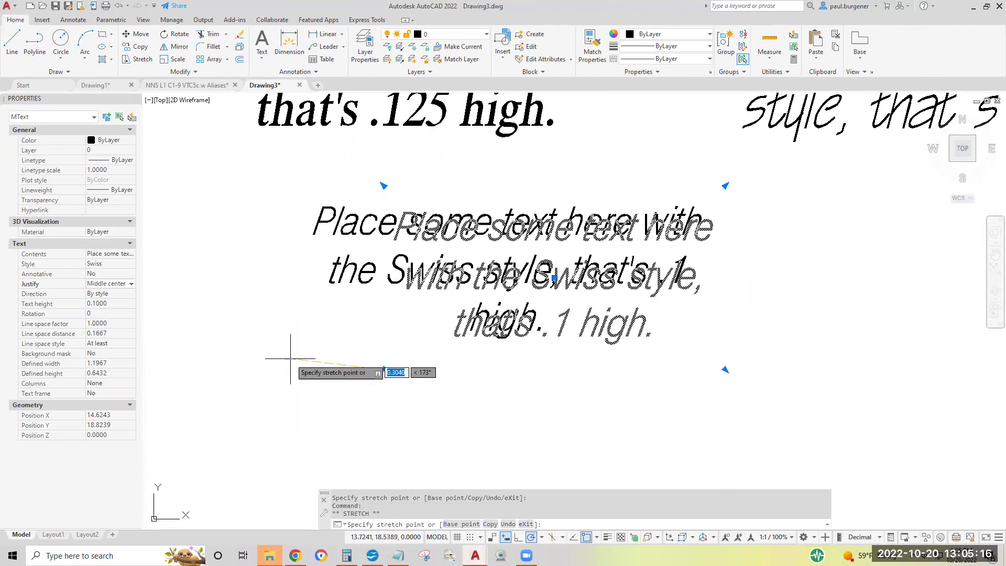
left_click(350, 370)
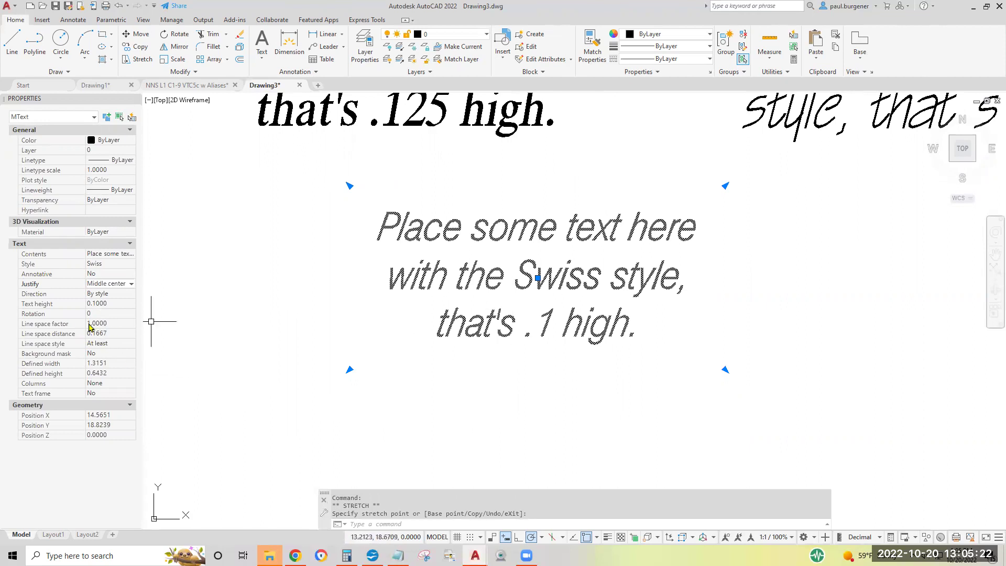
left_click(115, 324)
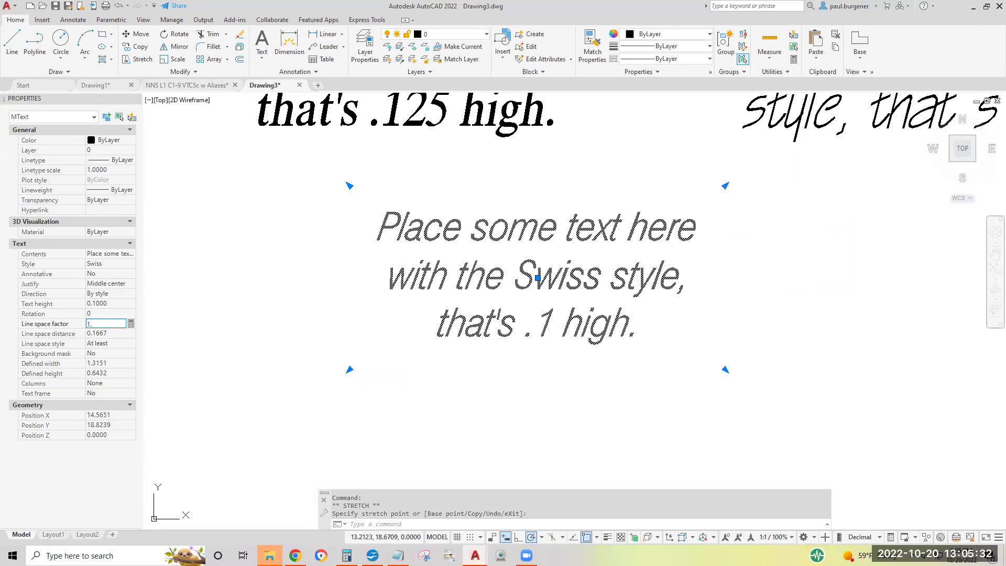
left_click(114, 347)
left_click(114, 345)
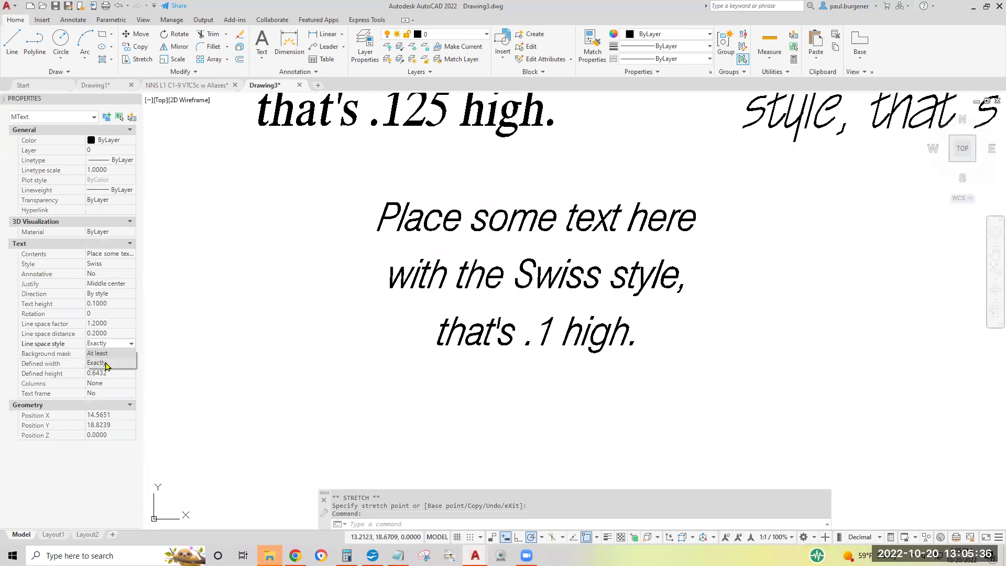
left_click(105, 363)
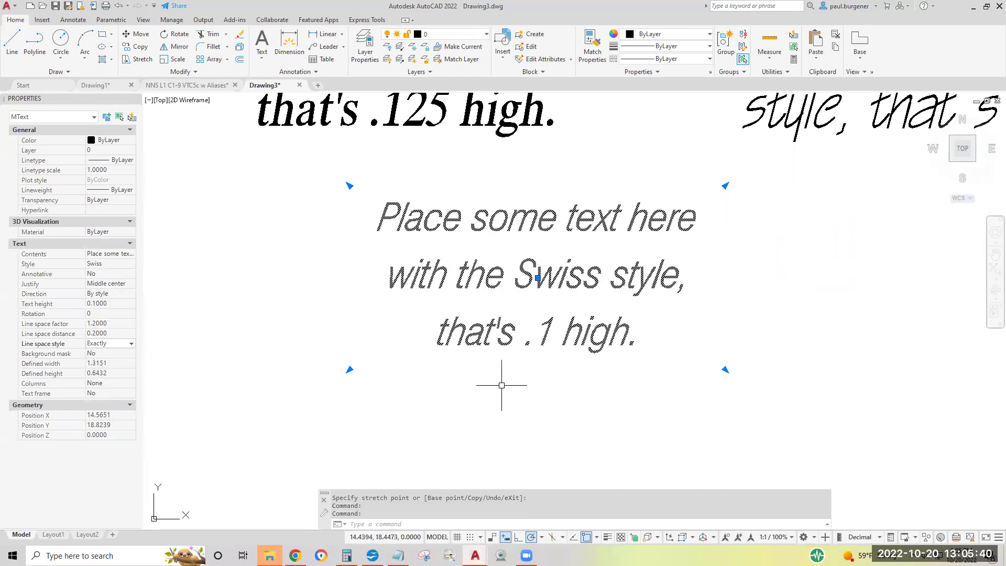
key("Escape")
scroll(754, 284, "down", 2)
mouse_move(754, 284)
middle_mouse_down()
mouse_move(523, 389)
mouse_move(575, 388)
middle_mouse_up()
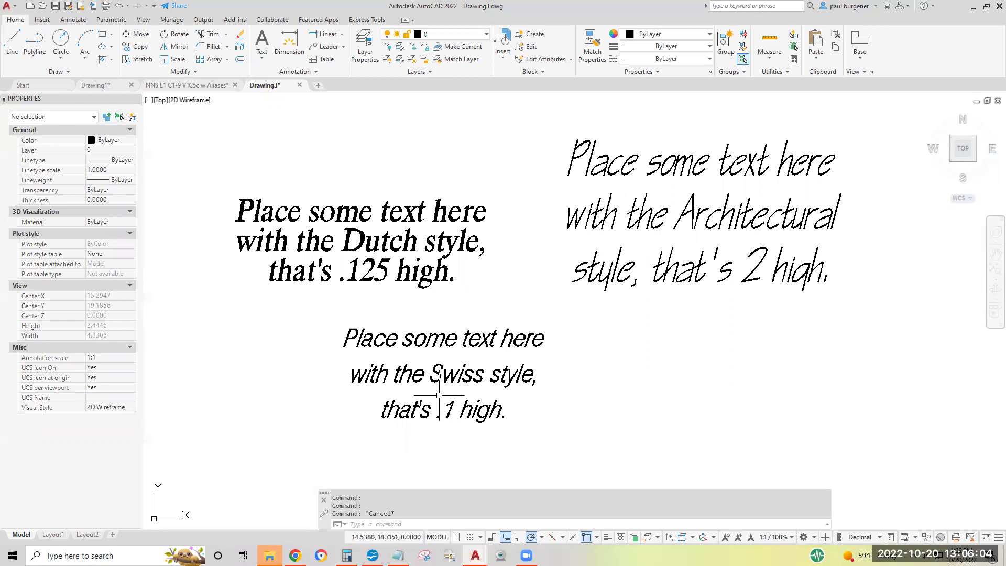
mouse_move(621, 371)
middle_mouse_down()
mouse_move(389, 132)
mouse_move(235, 103)
middle_mouse_up()
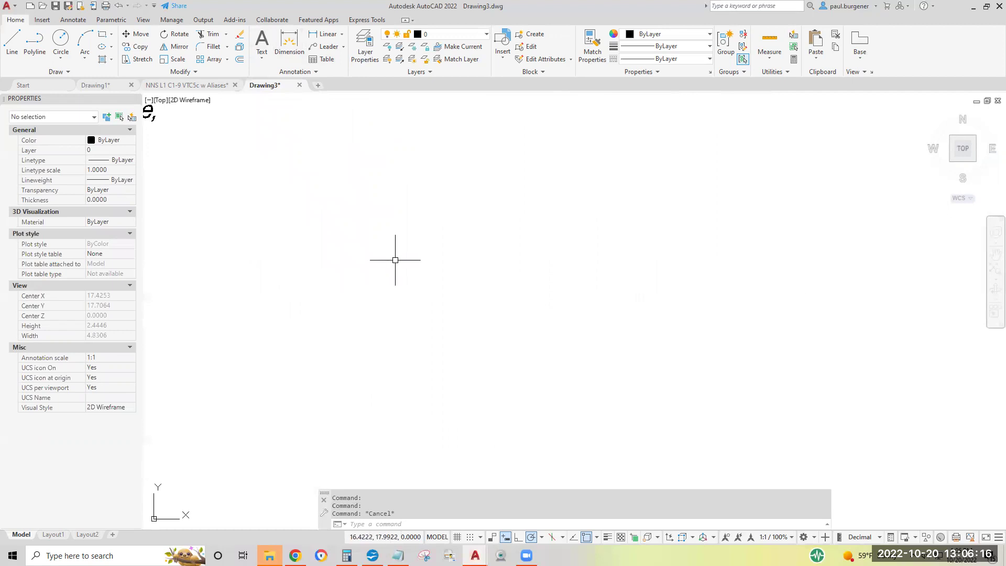
Start a new MText box from its first corner with text height 0.4.
left_click(262, 42)
left_click(355, 162)
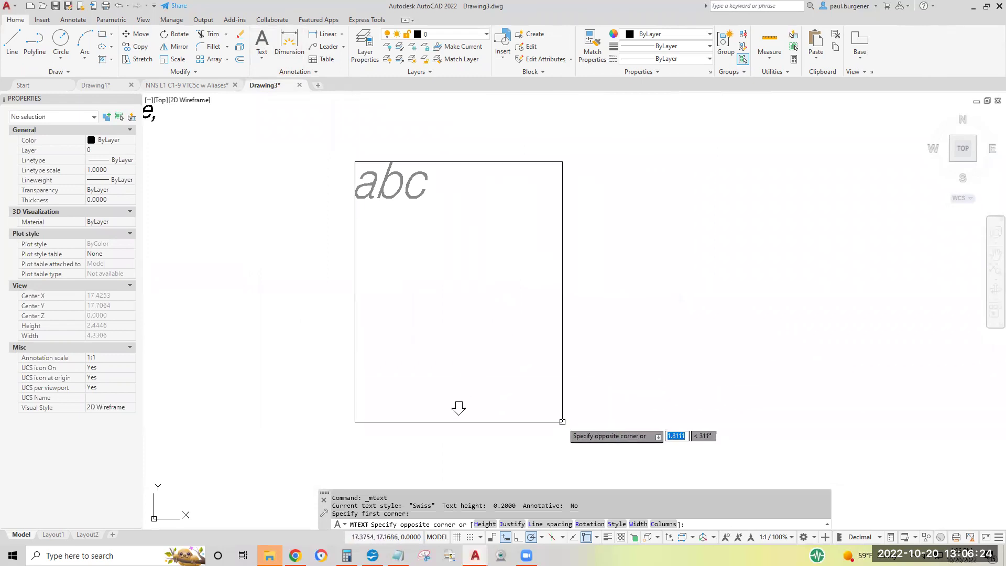
left_click(479, 524)
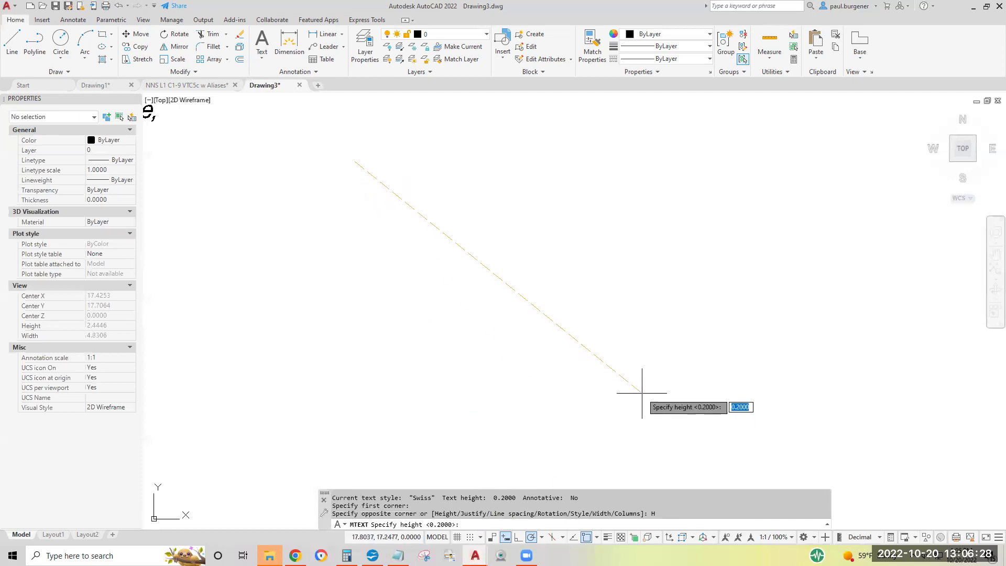
type(".")
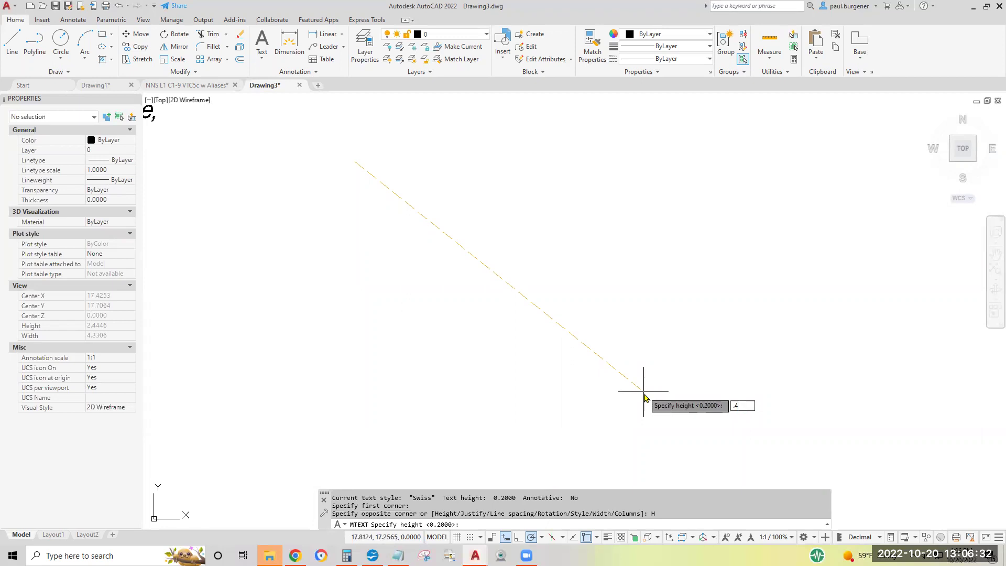
type("4")
key("Return")
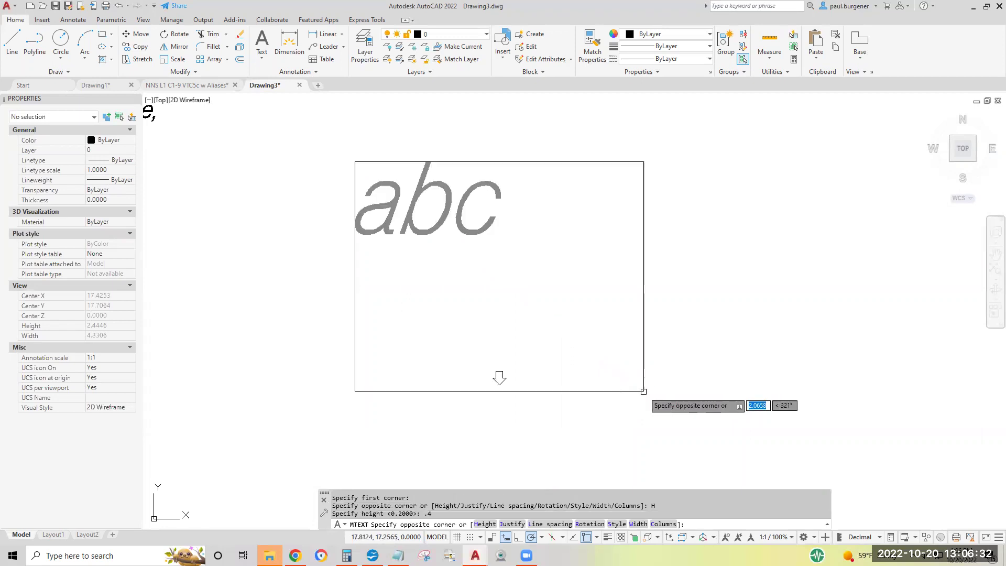
Preset the new text to Middle center, exact 1.4 line spacing and no columns.
left_click(508, 524)
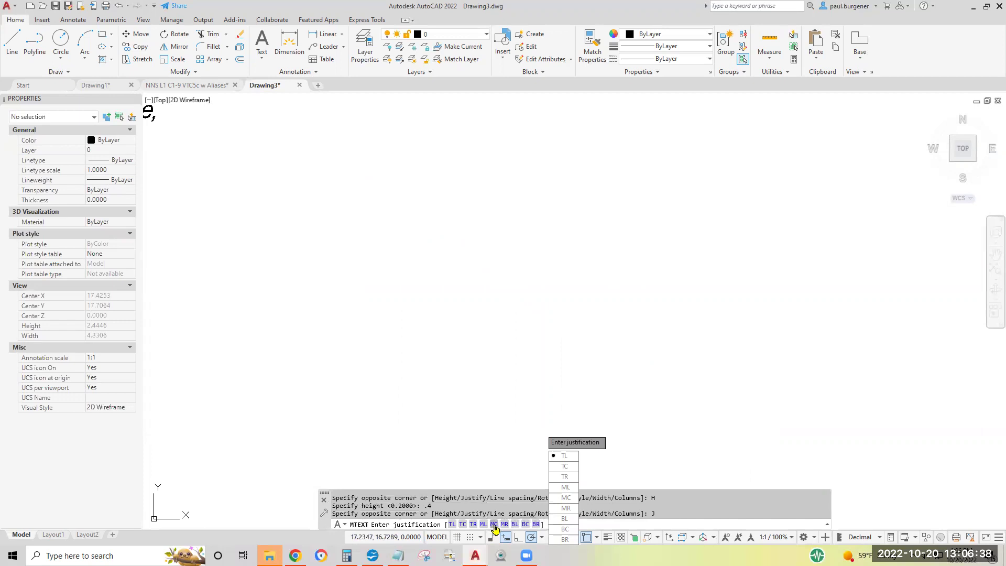
left_click(494, 524)
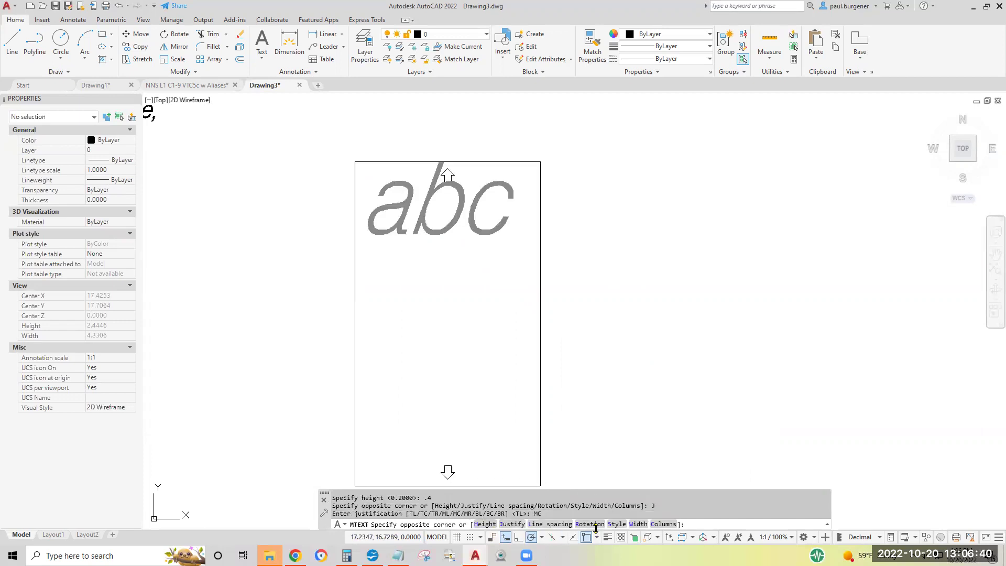
left_click(550, 524)
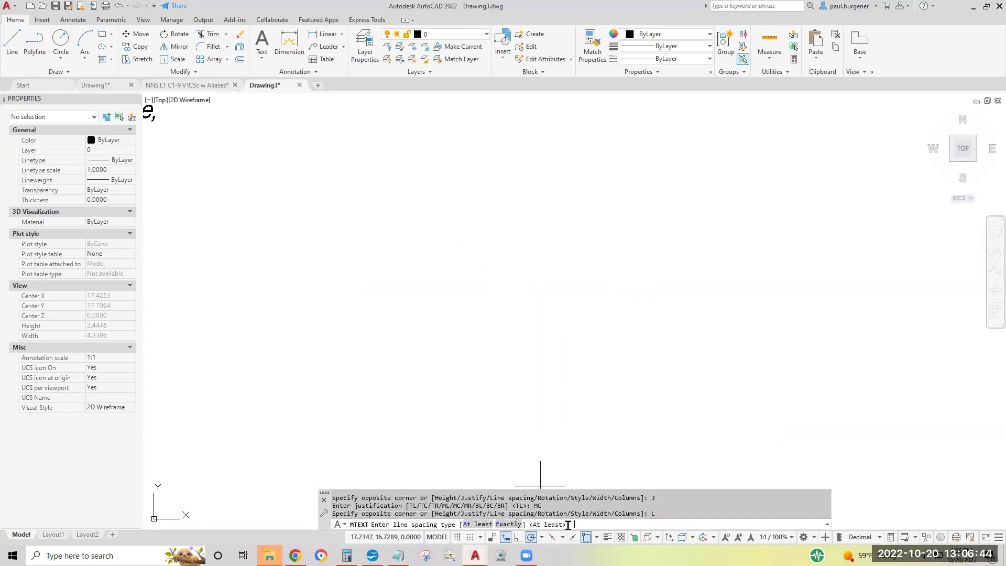
left_click(503, 524)
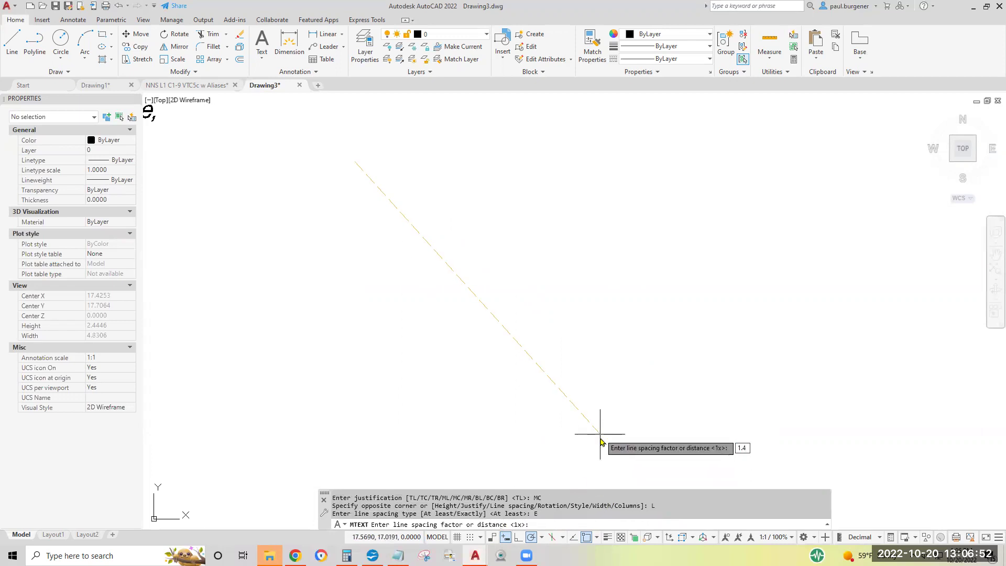
key("Return")
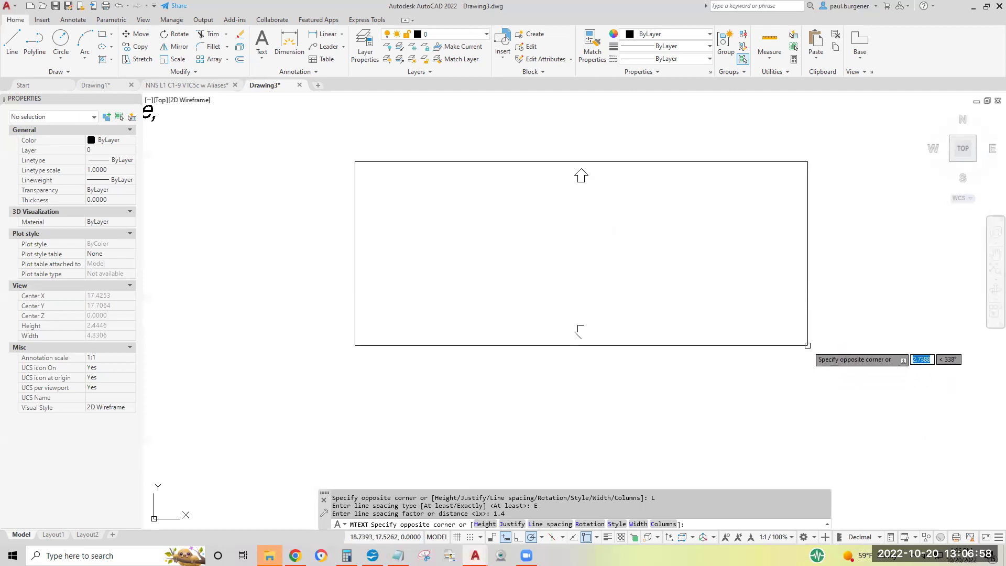
left_click(663, 524)
left_click(511, 524)
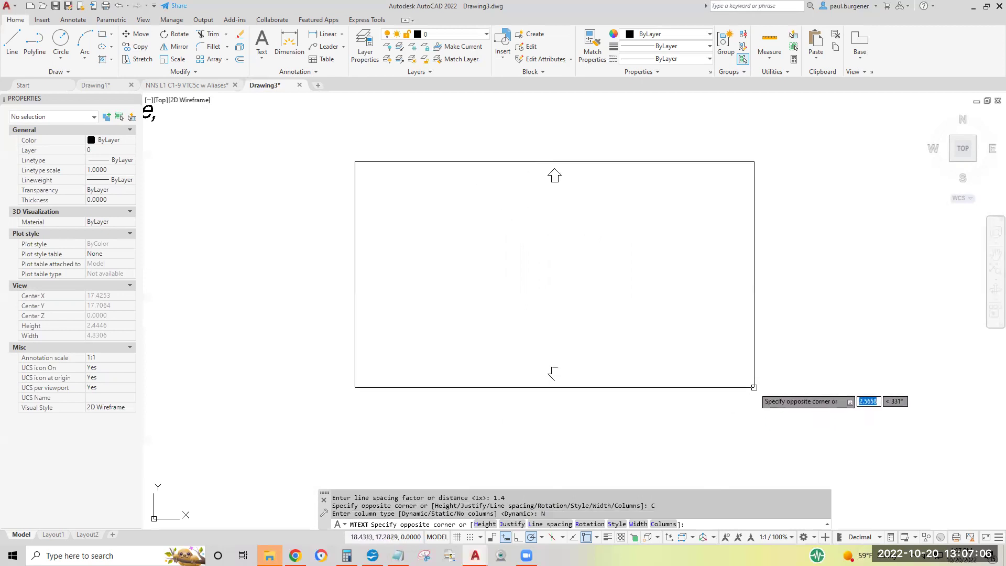
Place the box's opposite corner and type 'NOw is the time for everyone'.
left_click(752, 389)
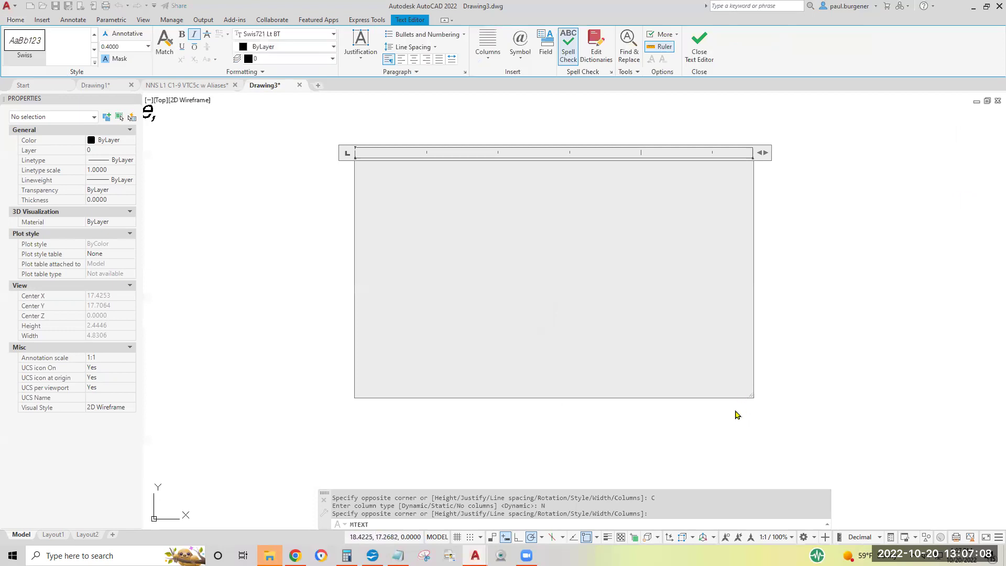
type("NOw i")
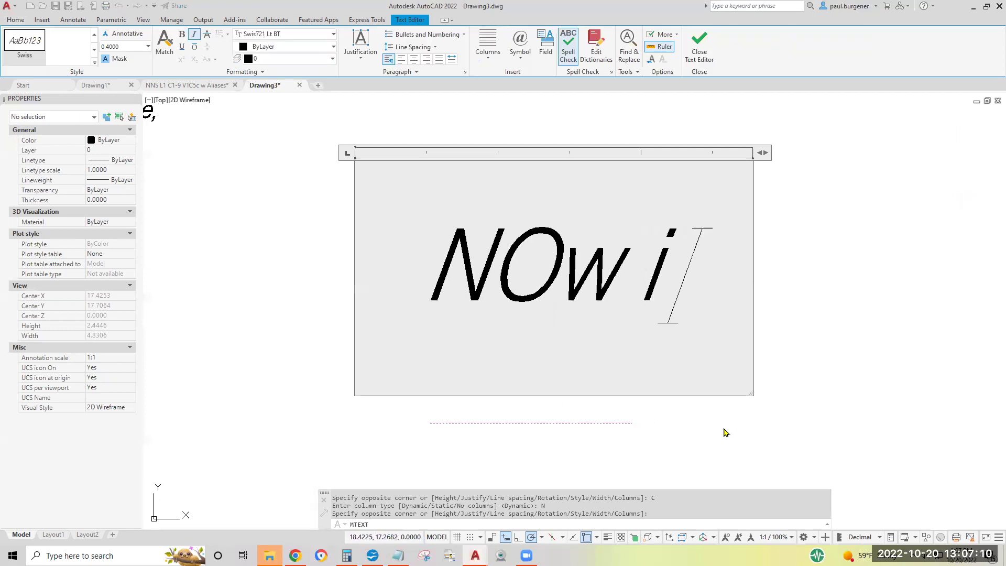
type("s thetime")
key("BackSpace")
key("BackSpace")
key("BackSpace")
key("BackSpace")
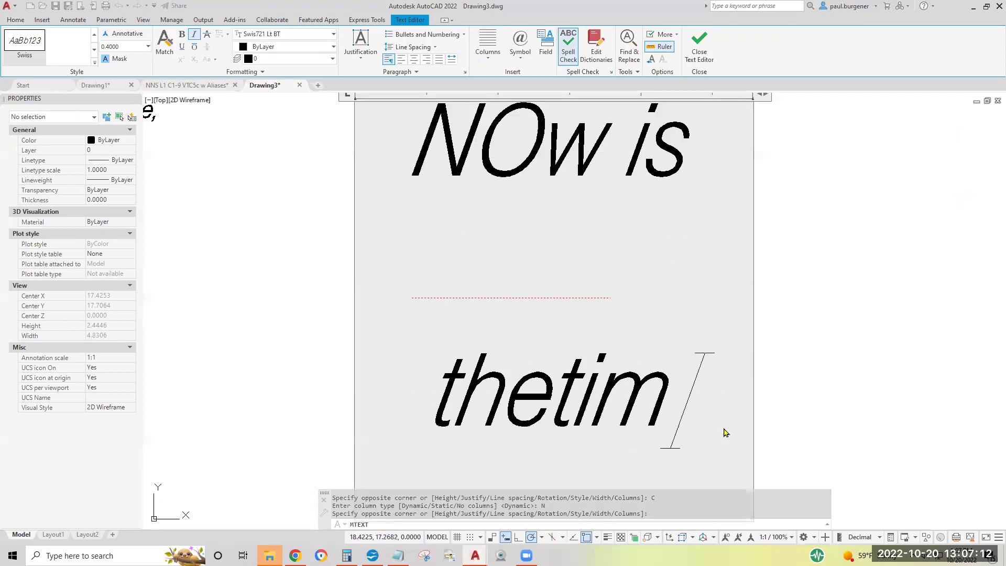
type("time f")
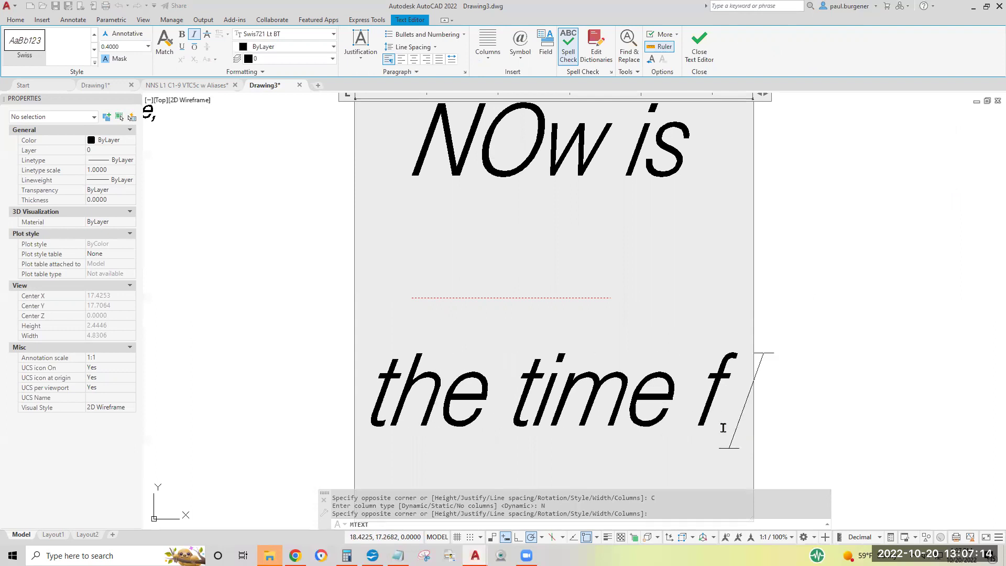
type("oreveryone")
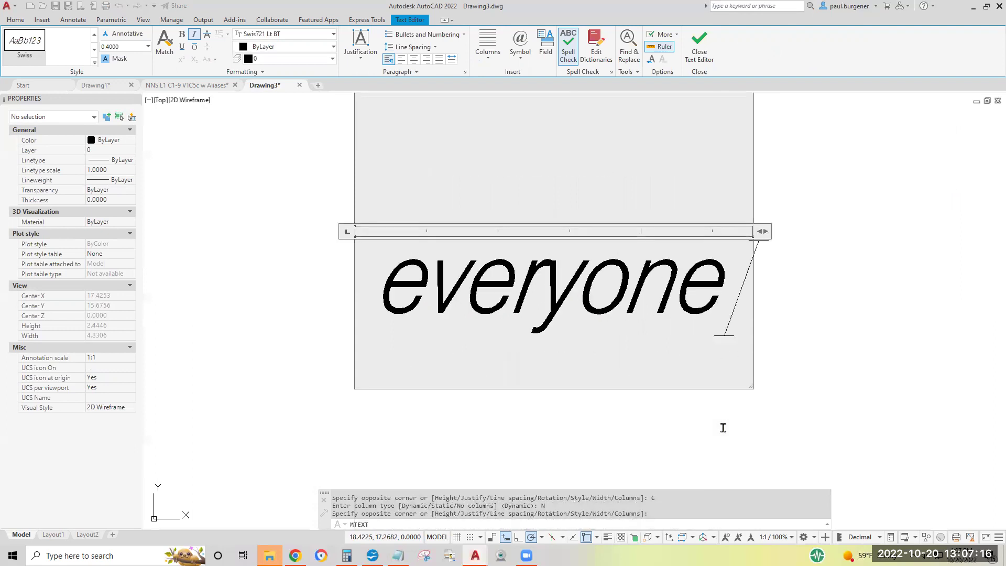
left_click(870, 361)
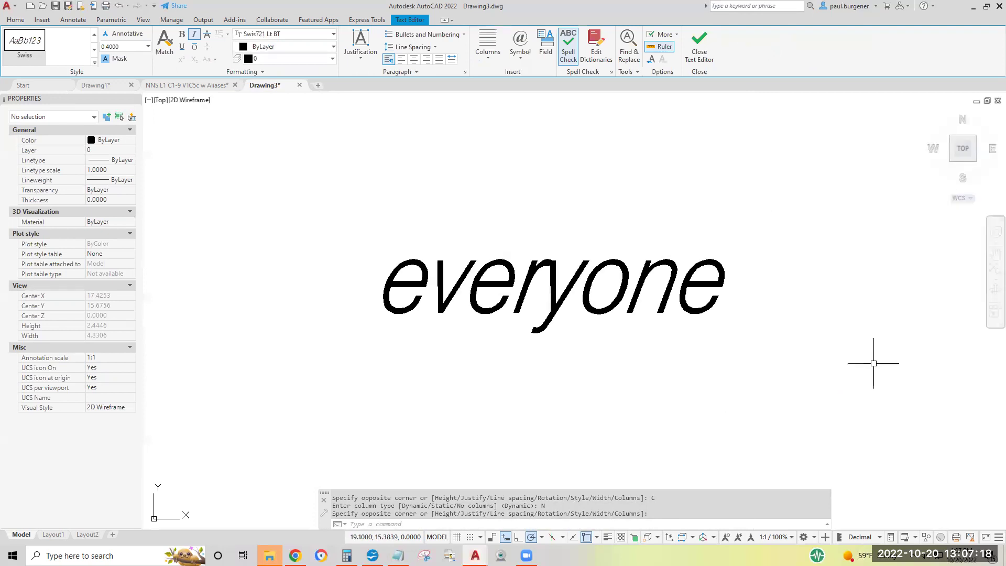
Select the new paragraph and move it to a new position.
scroll(841, 328, "down", 6)
middle_click_drag(835, 330, 689, 363)
scroll(689, 356, "up", 2)
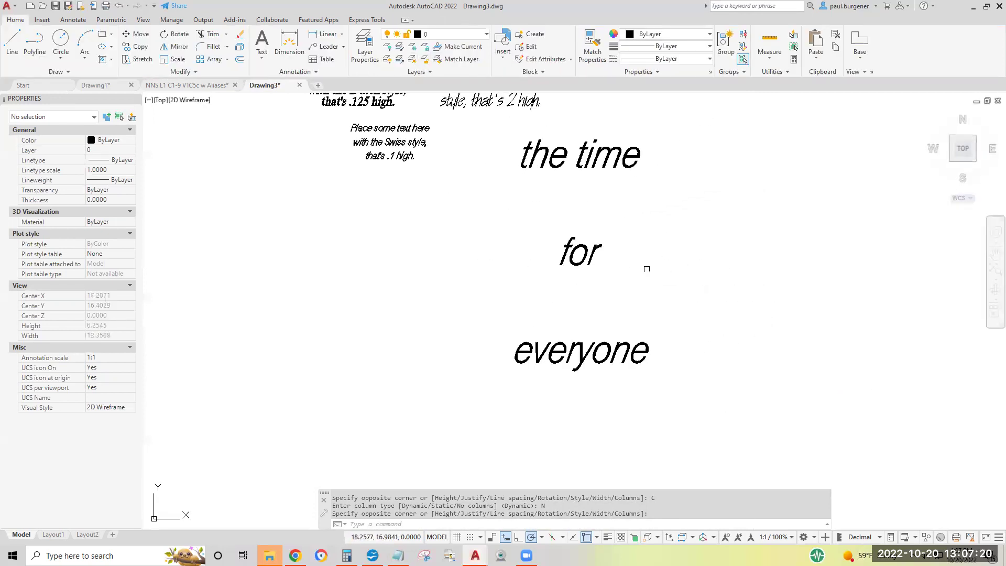
left_click(597, 252)
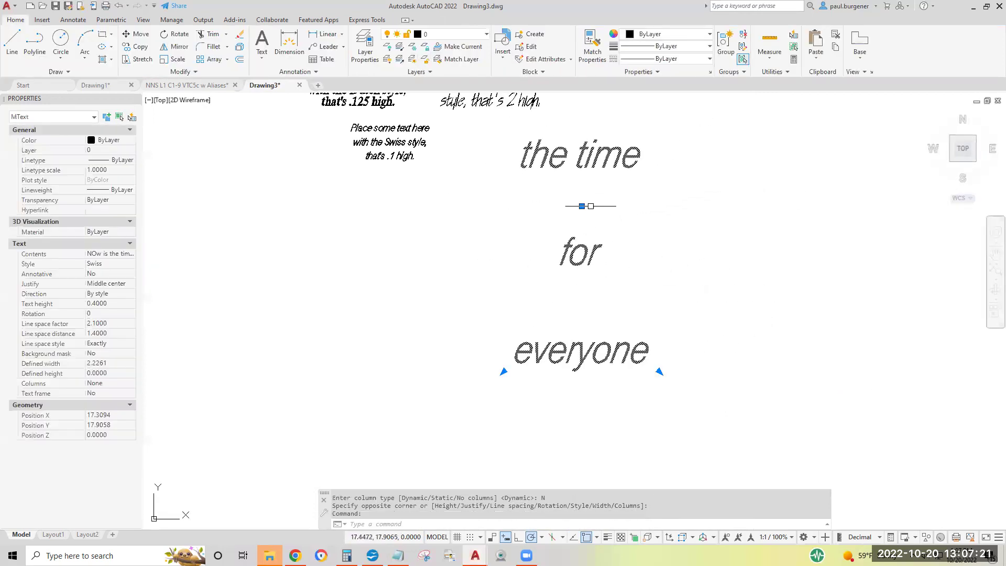
left_click(581, 205)
left_click(679, 276)
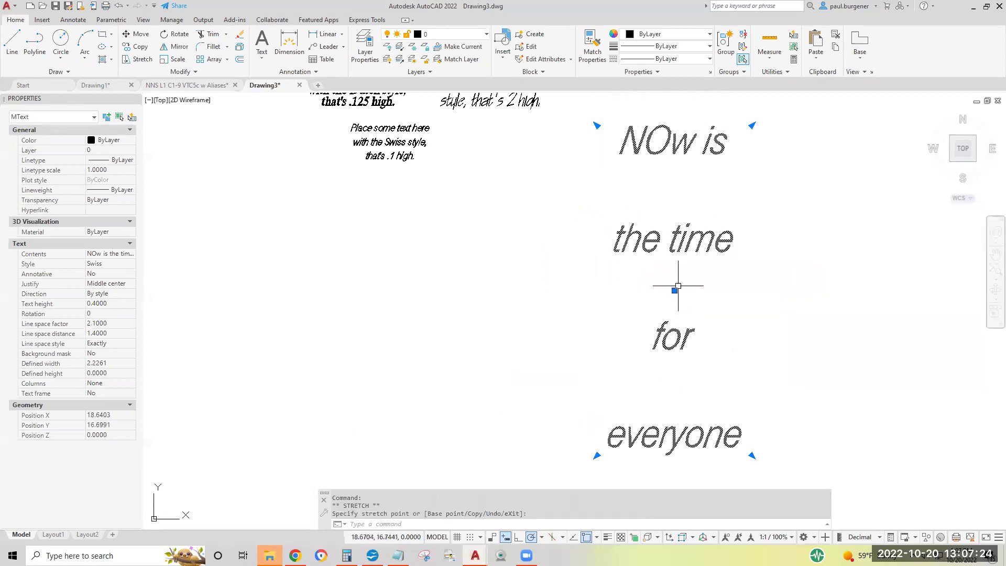
Stretch the paragraph's frame rightward until the text fits on one line.
left_click(752, 126)
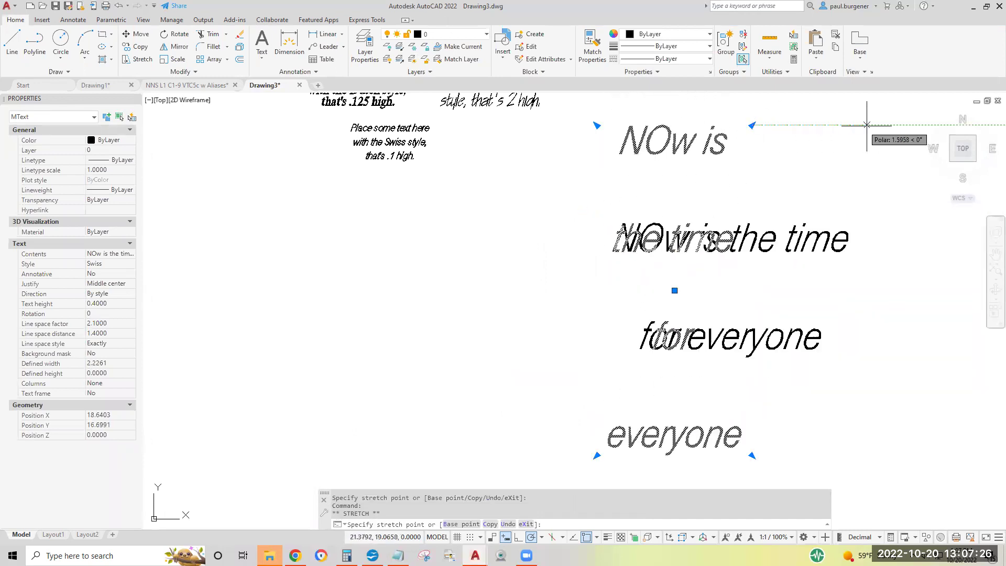
left_click(898, 112)
middle_click_drag(740, 235, 601, 208)
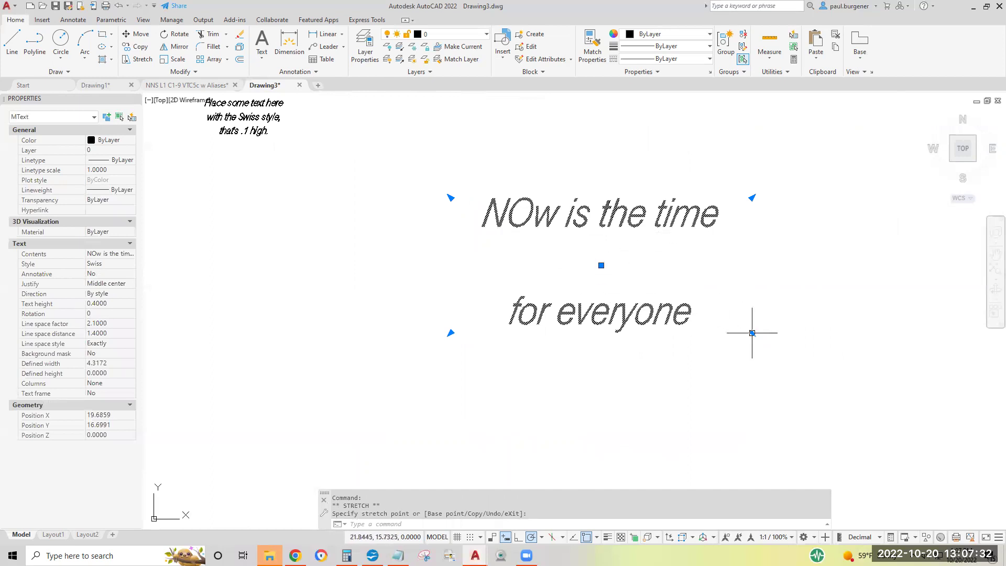
left_click(748, 330)
middle_click_drag(913, 329, 663, 318)
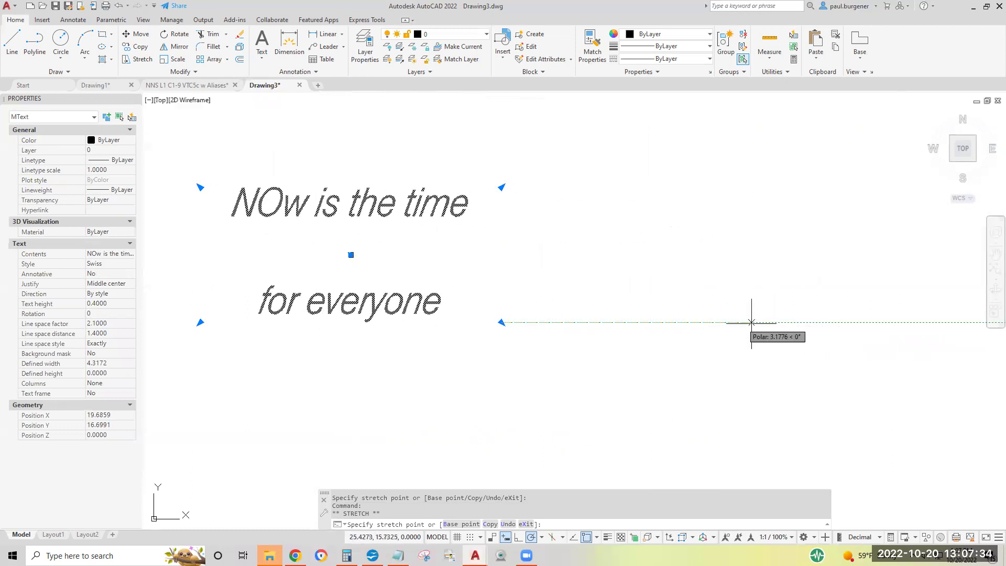
left_click(867, 324)
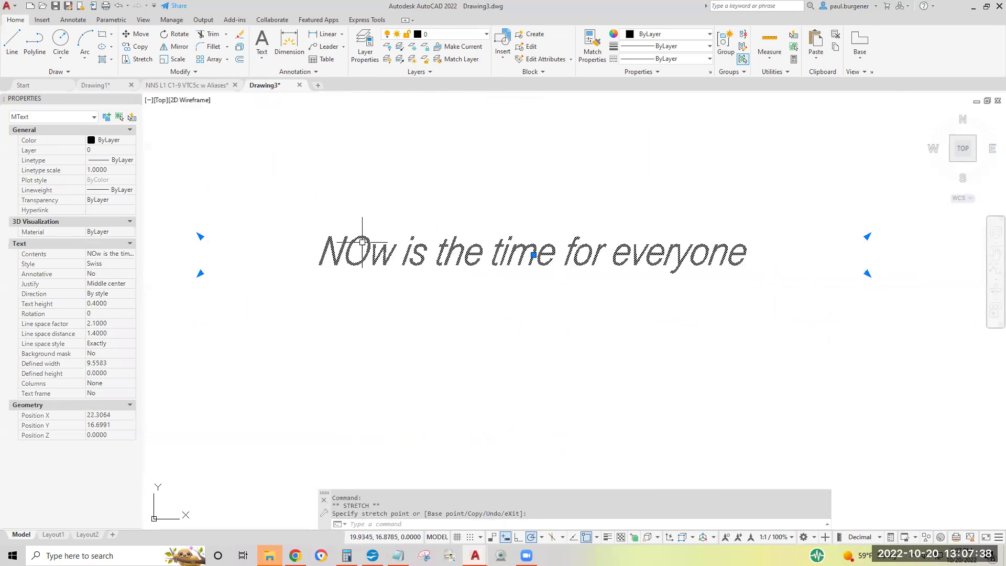
Correct 'NOw' to 'Now' and append 'to come to the aid of their country'.
double_click(466, 255)
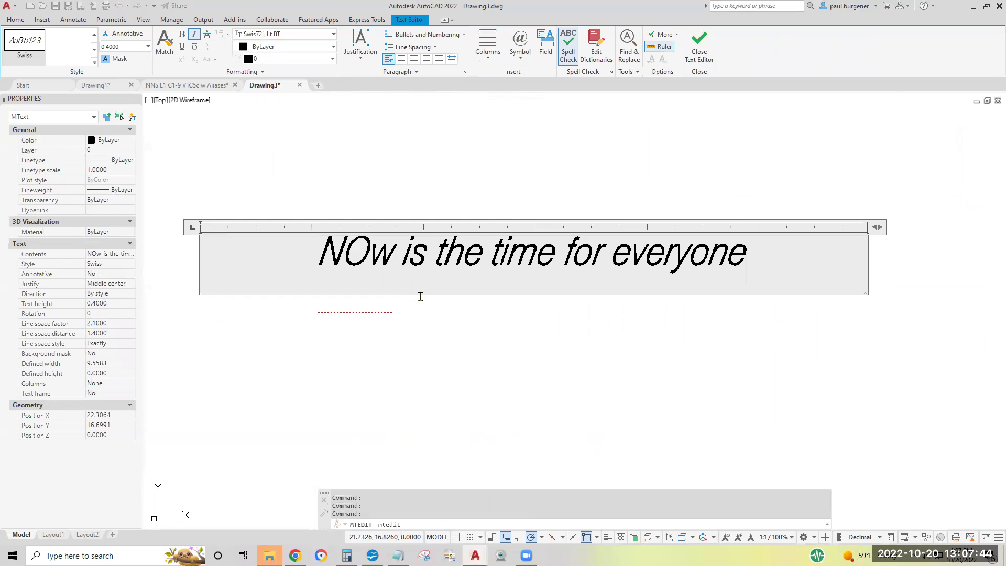
key("BackSpace")
type("one ")
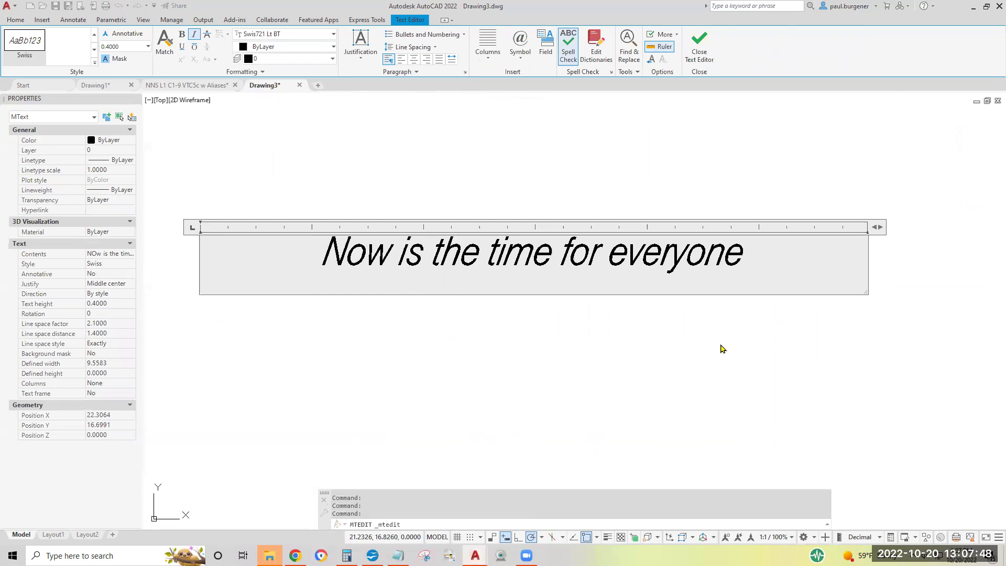
type("t")
key("BackSpace")
type("t")
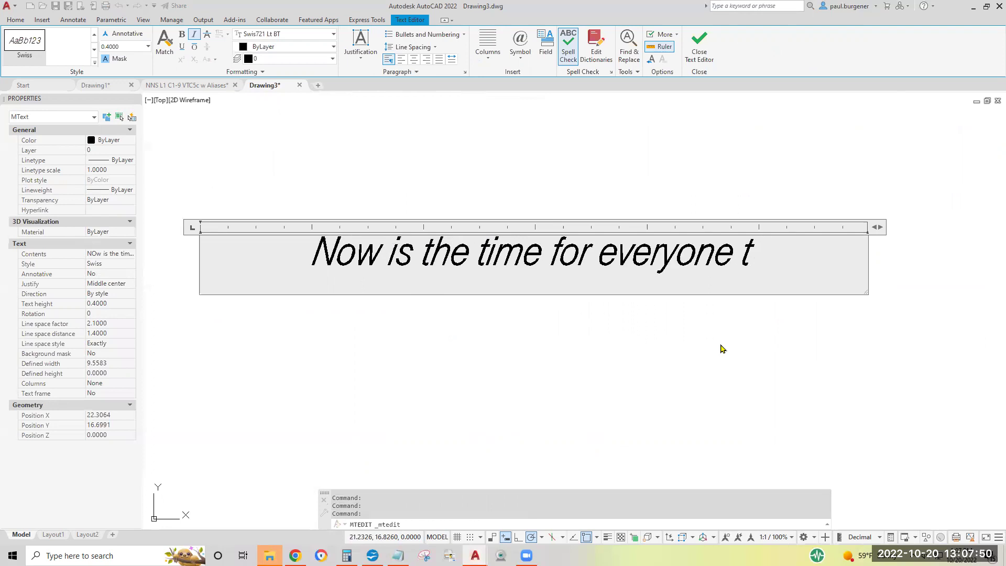
type("o come to the a")
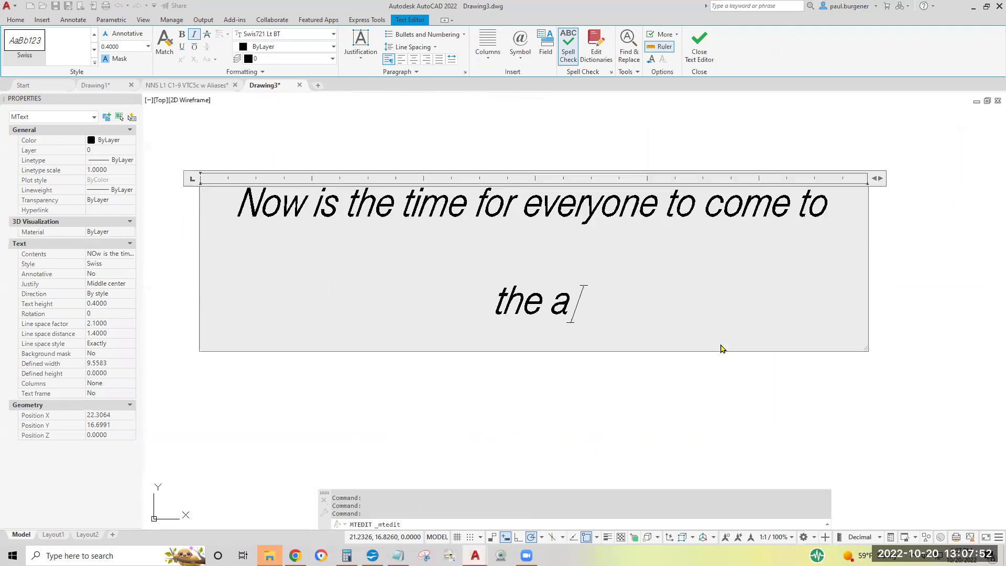
type("id of their")
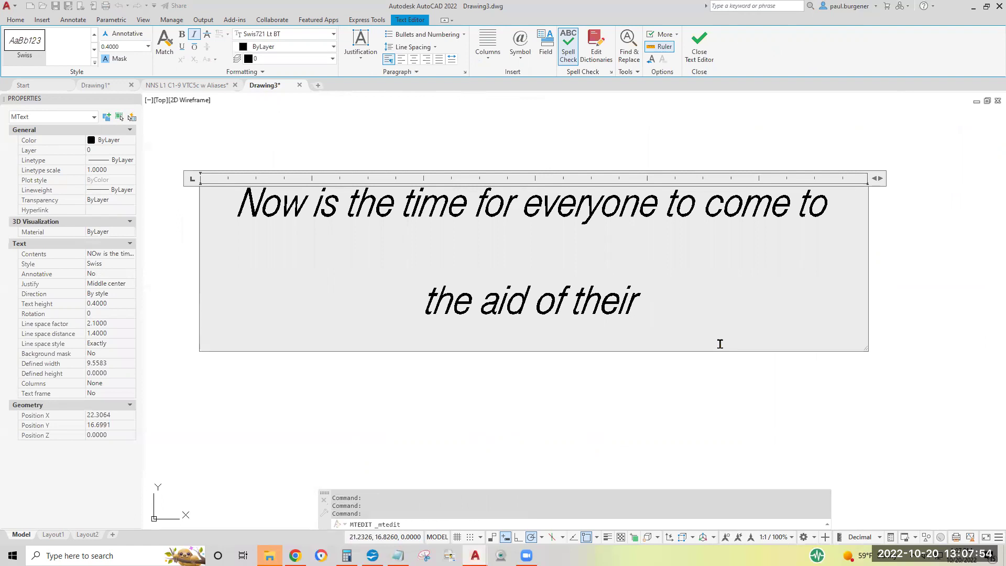
type(" country")
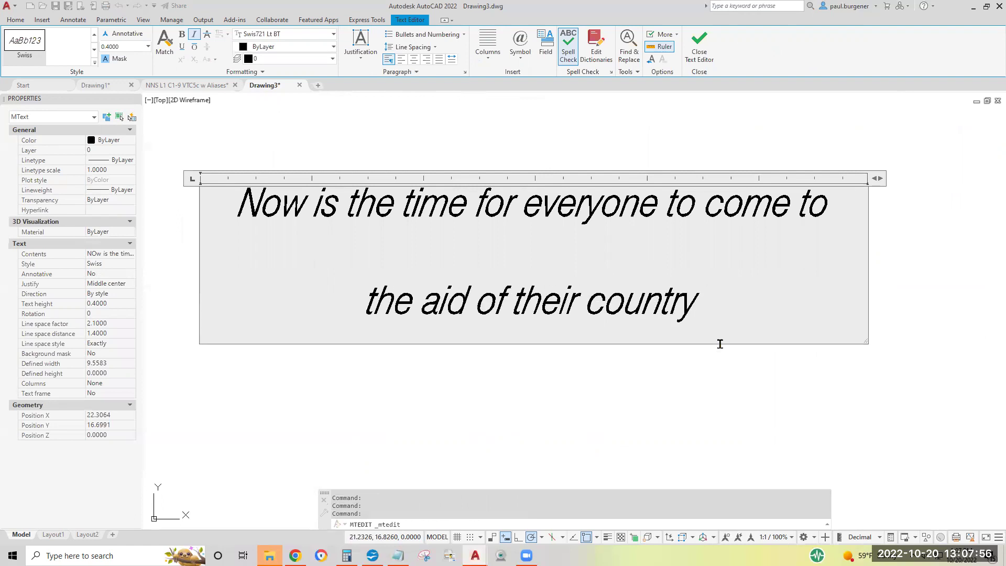
left_click(730, 415)
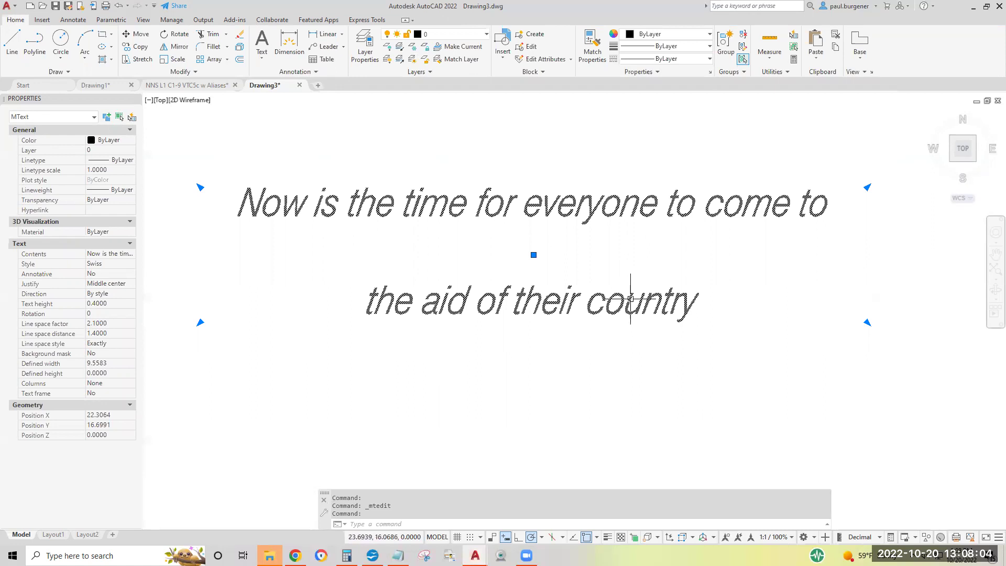
scroll(630, 297, "down", 4)
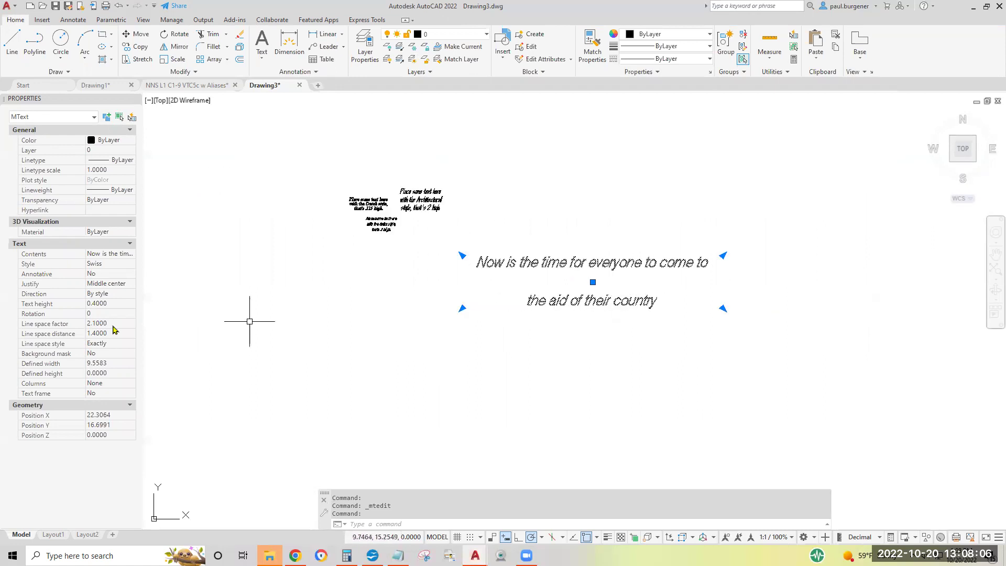